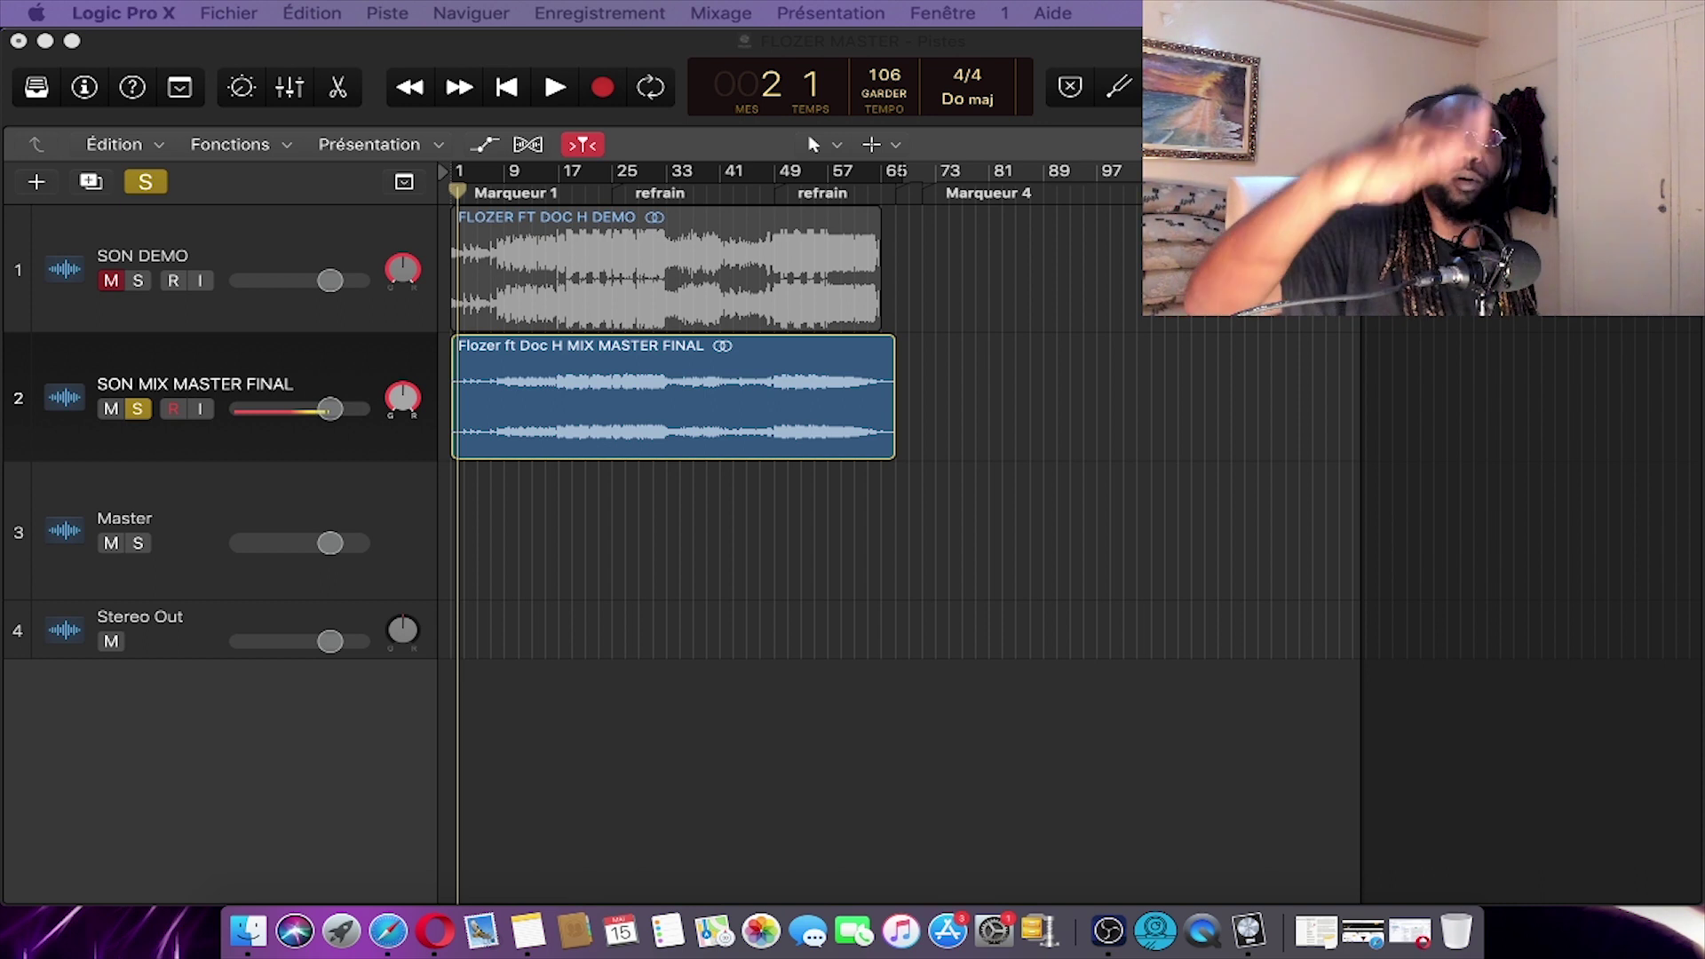
# - Switch to Safari and browse the Top Ventes mix presets on generationhomeprod.fr
pyautogui.scroll(-6, 1332, 519)
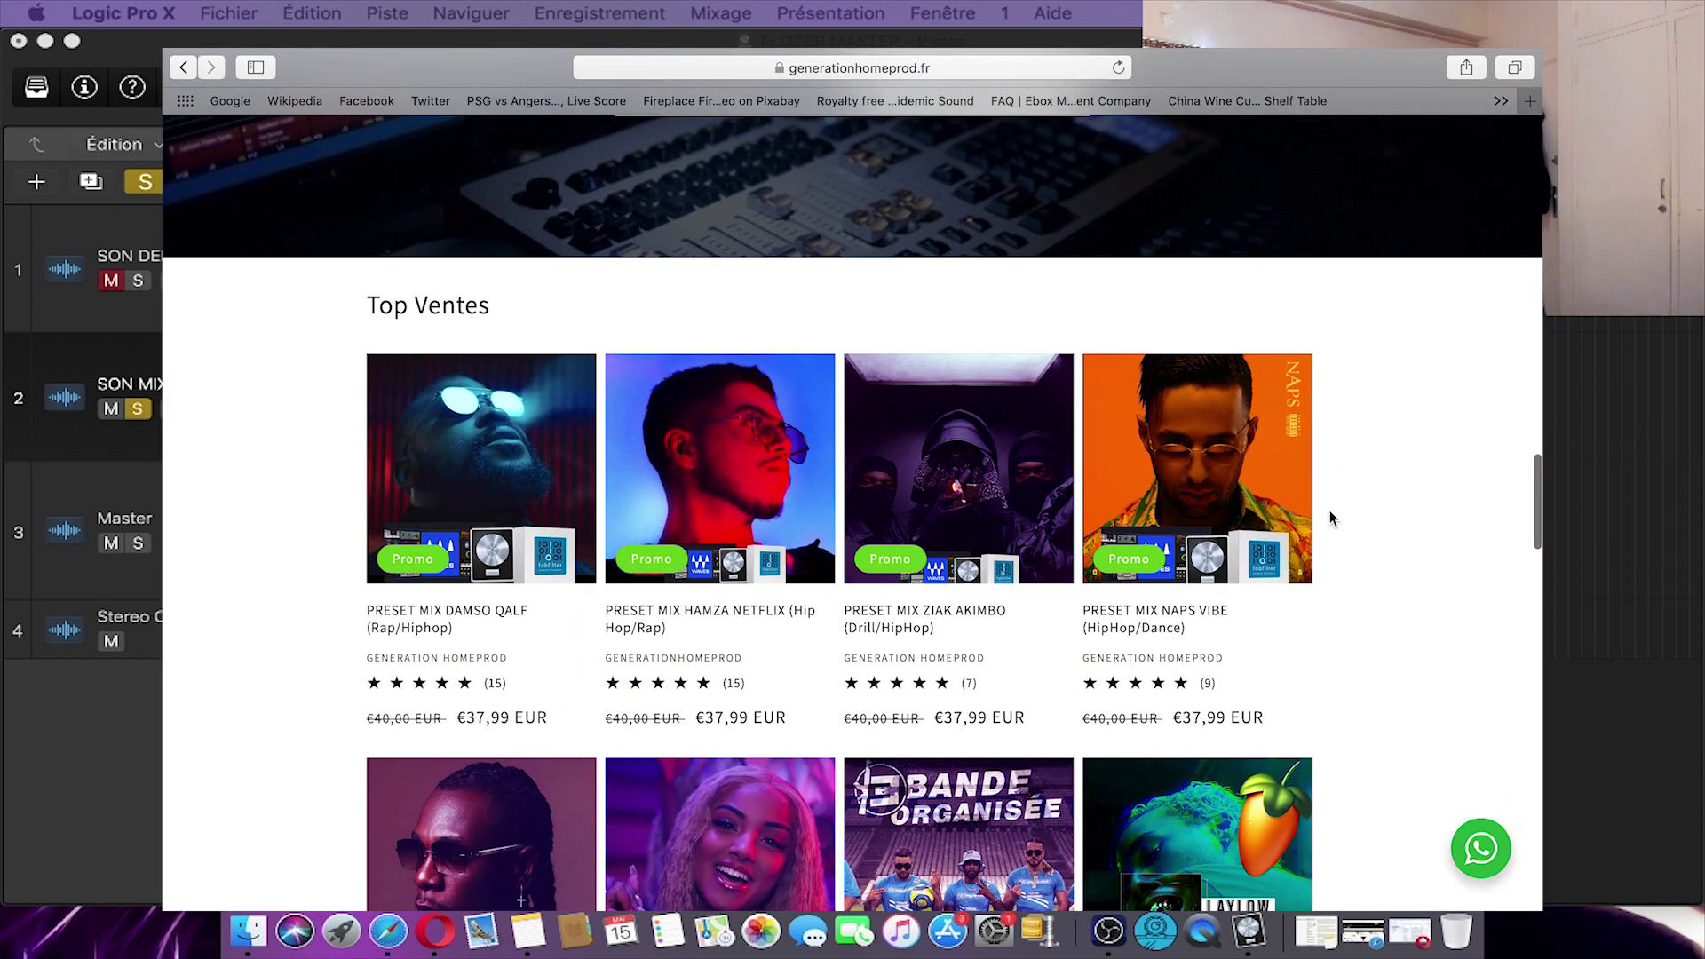
pyautogui.scroll(1, 1329, 510)
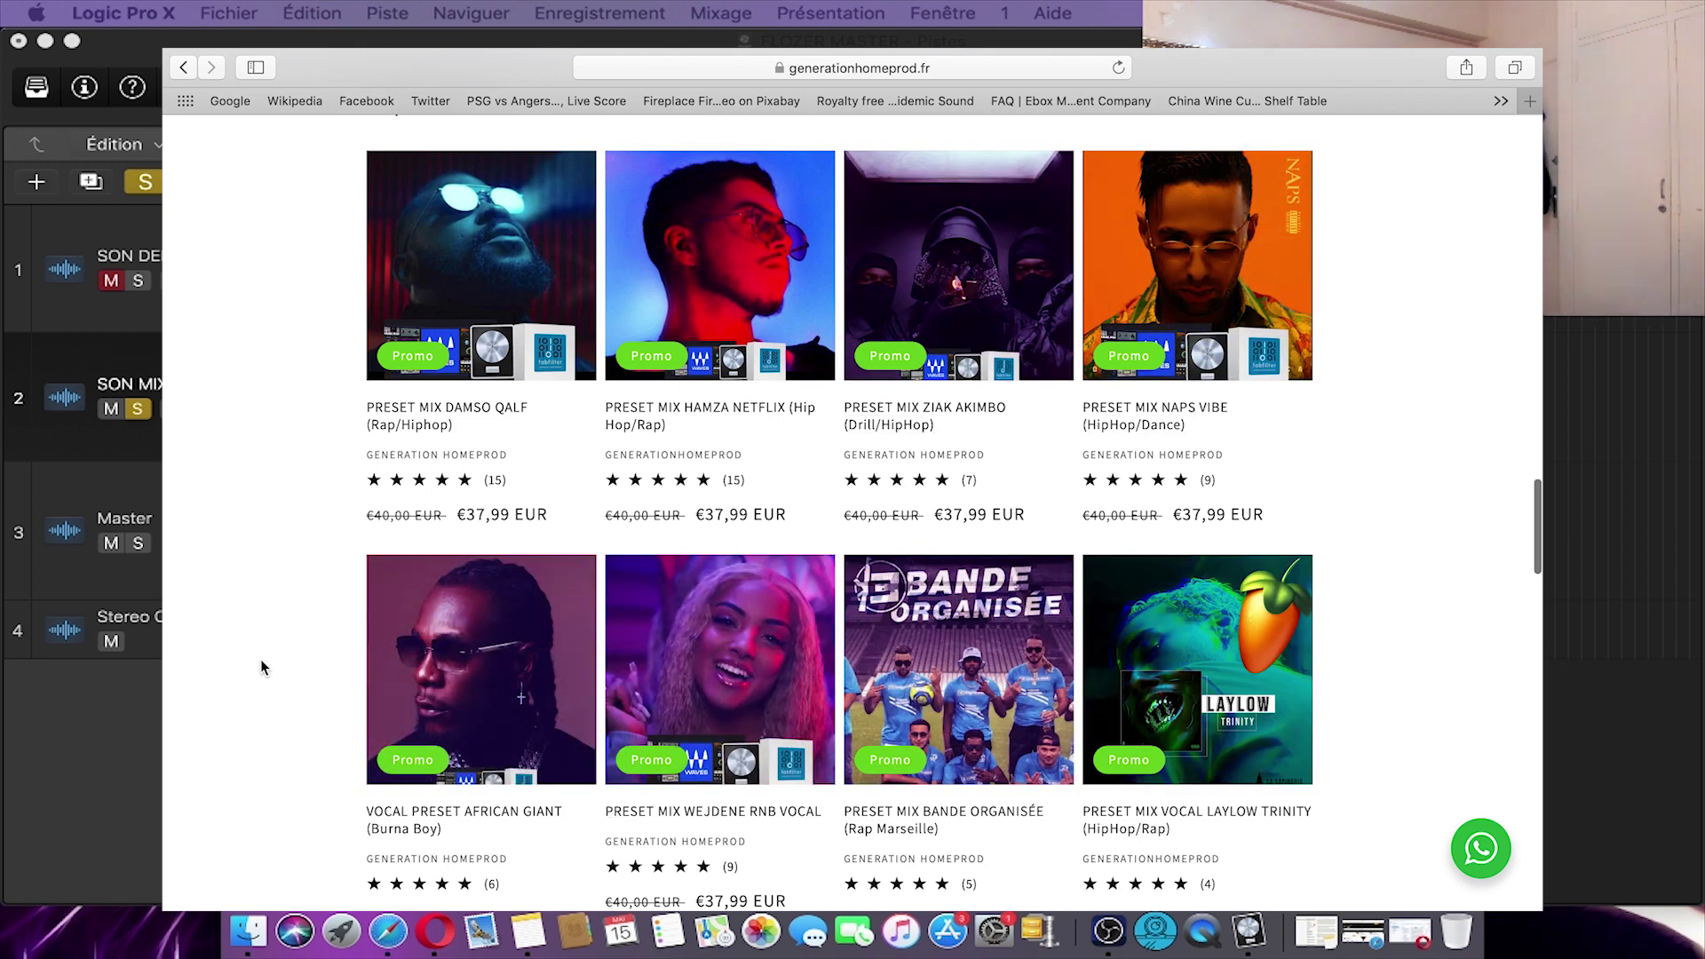
pyautogui.scroll(-5, 540, 785)
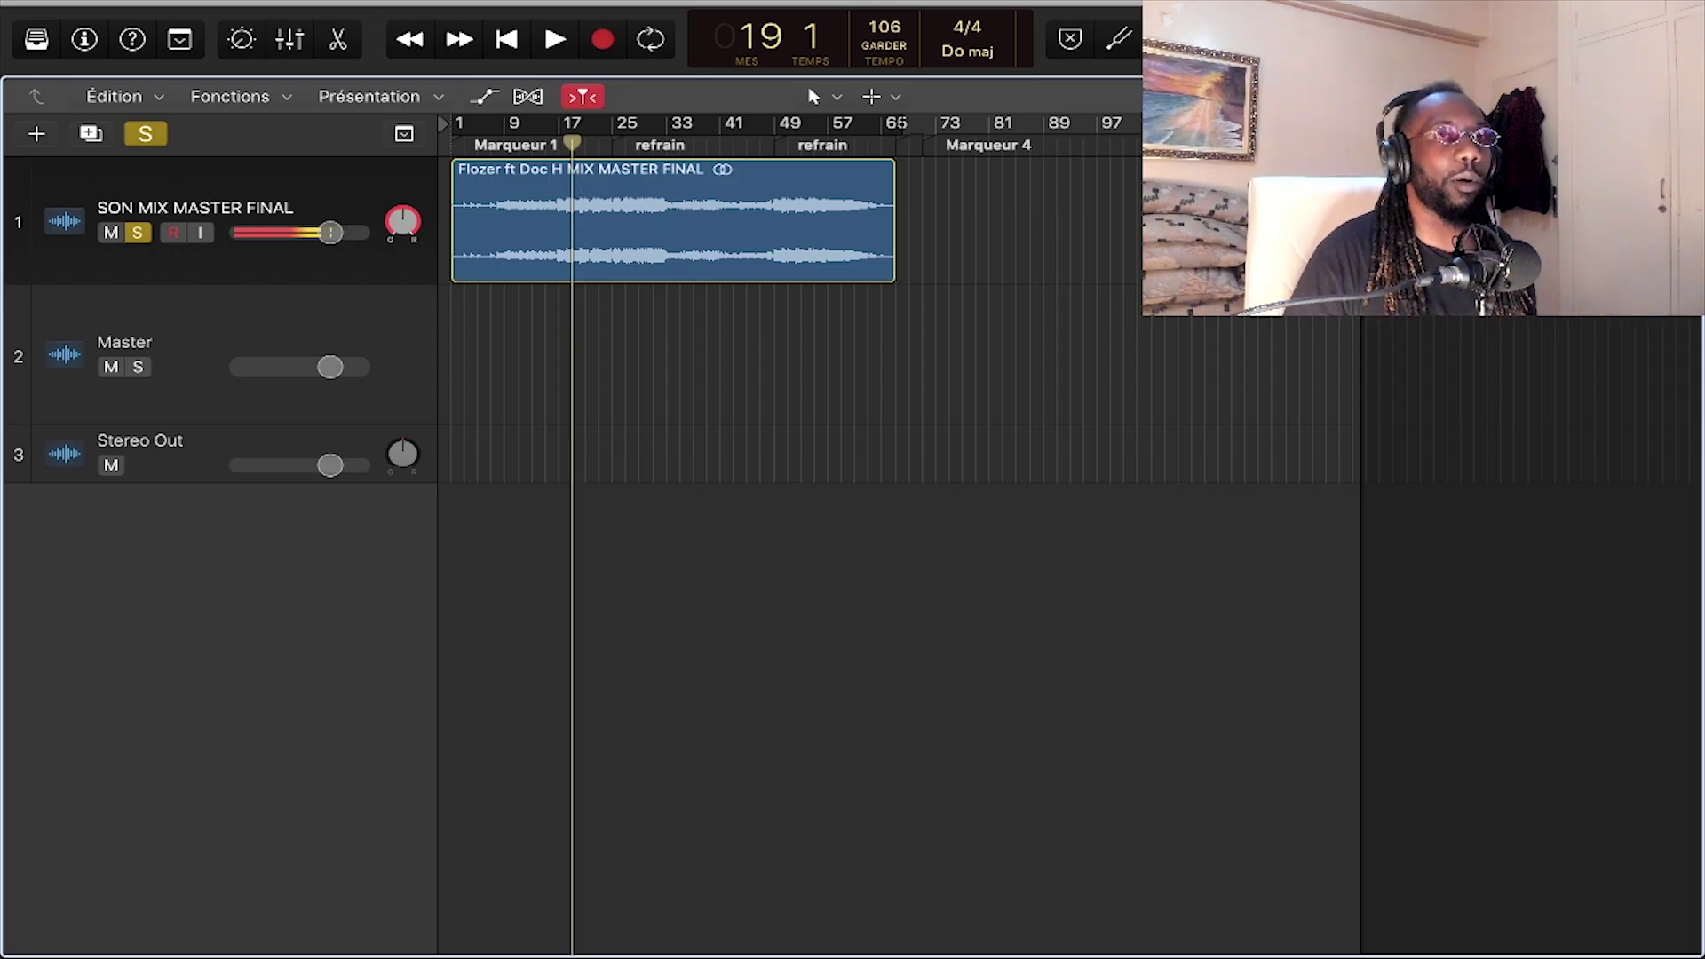
# - Show the Stereo Out Vitamin plug-in with its MASTERING 2 preset, arrange its window below the audio region, and play the mix through it
pyautogui.press('v')
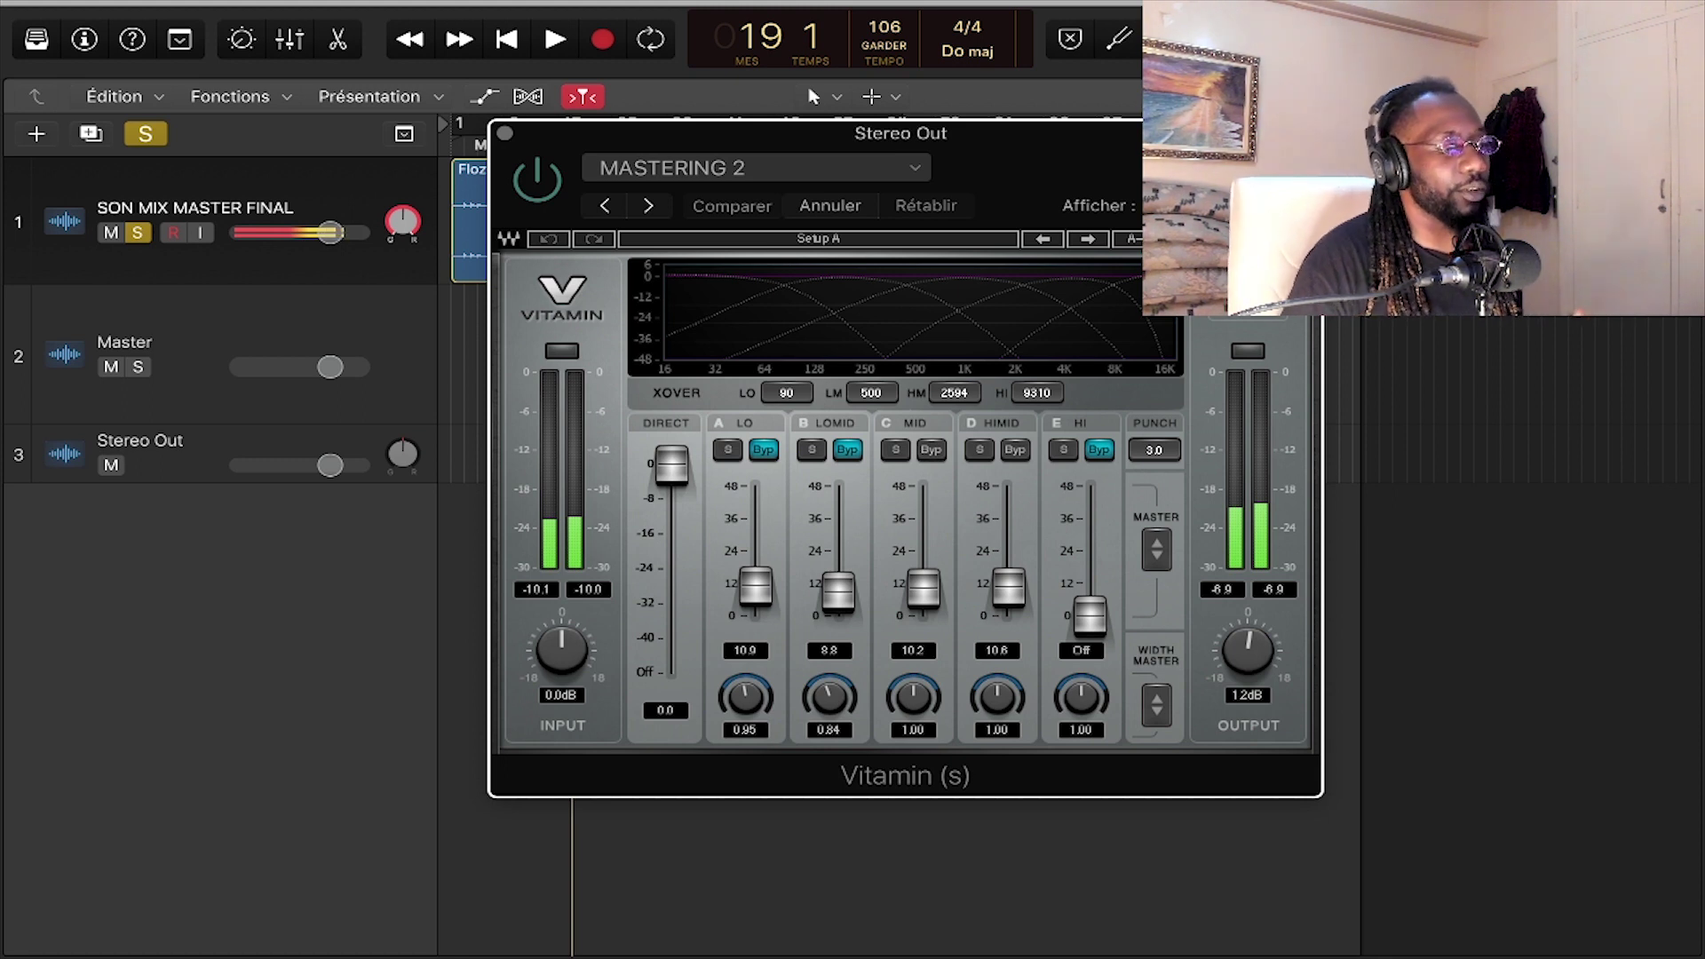
pyautogui.moveTo(1097, 175); pyautogui.dragTo(1075, 335)
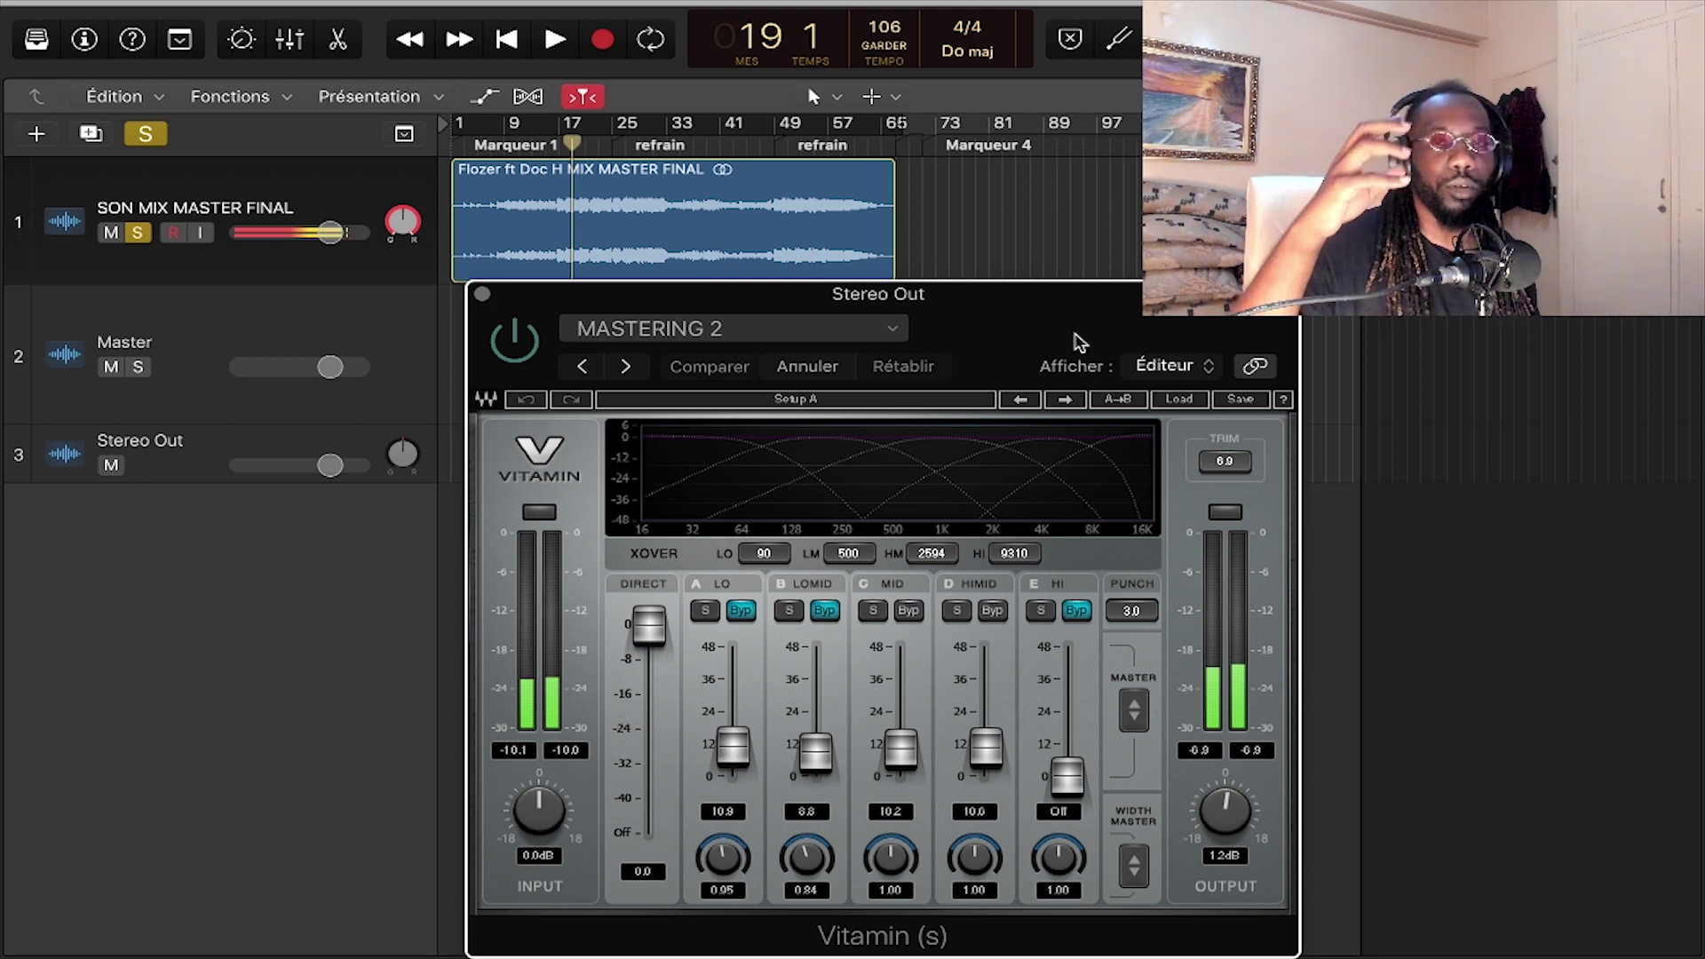
pyautogui.moveTo(925, 332); pyautogui.dragTo(970, 376)
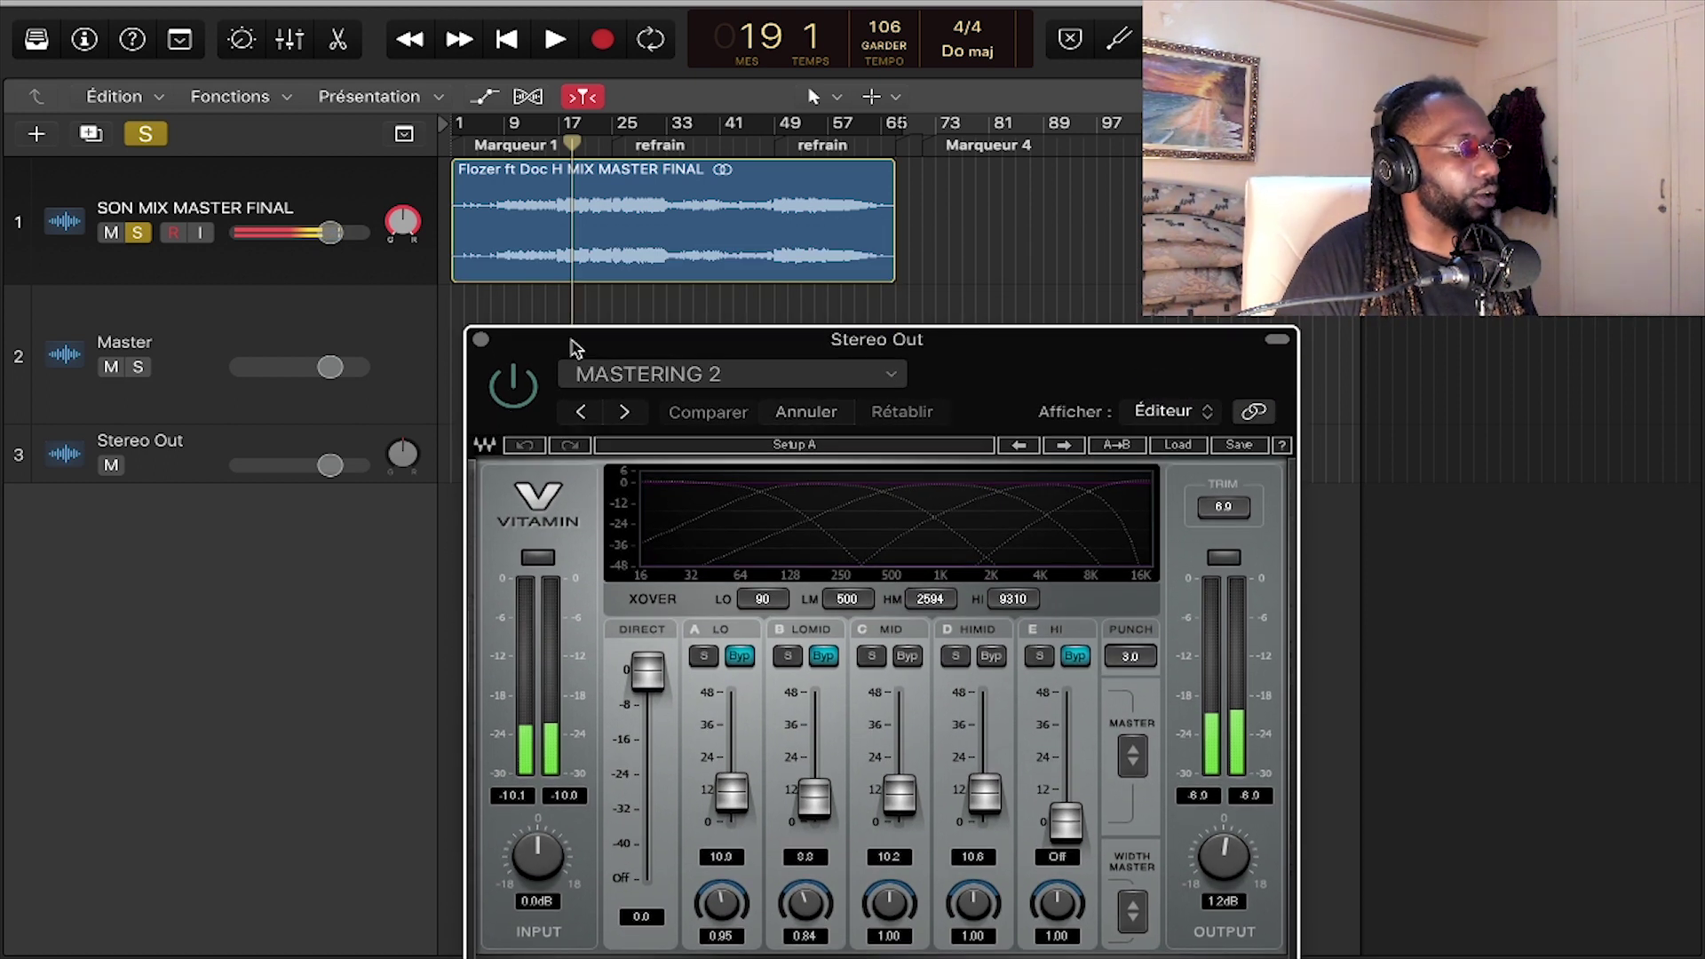
pyautogui.press('space')
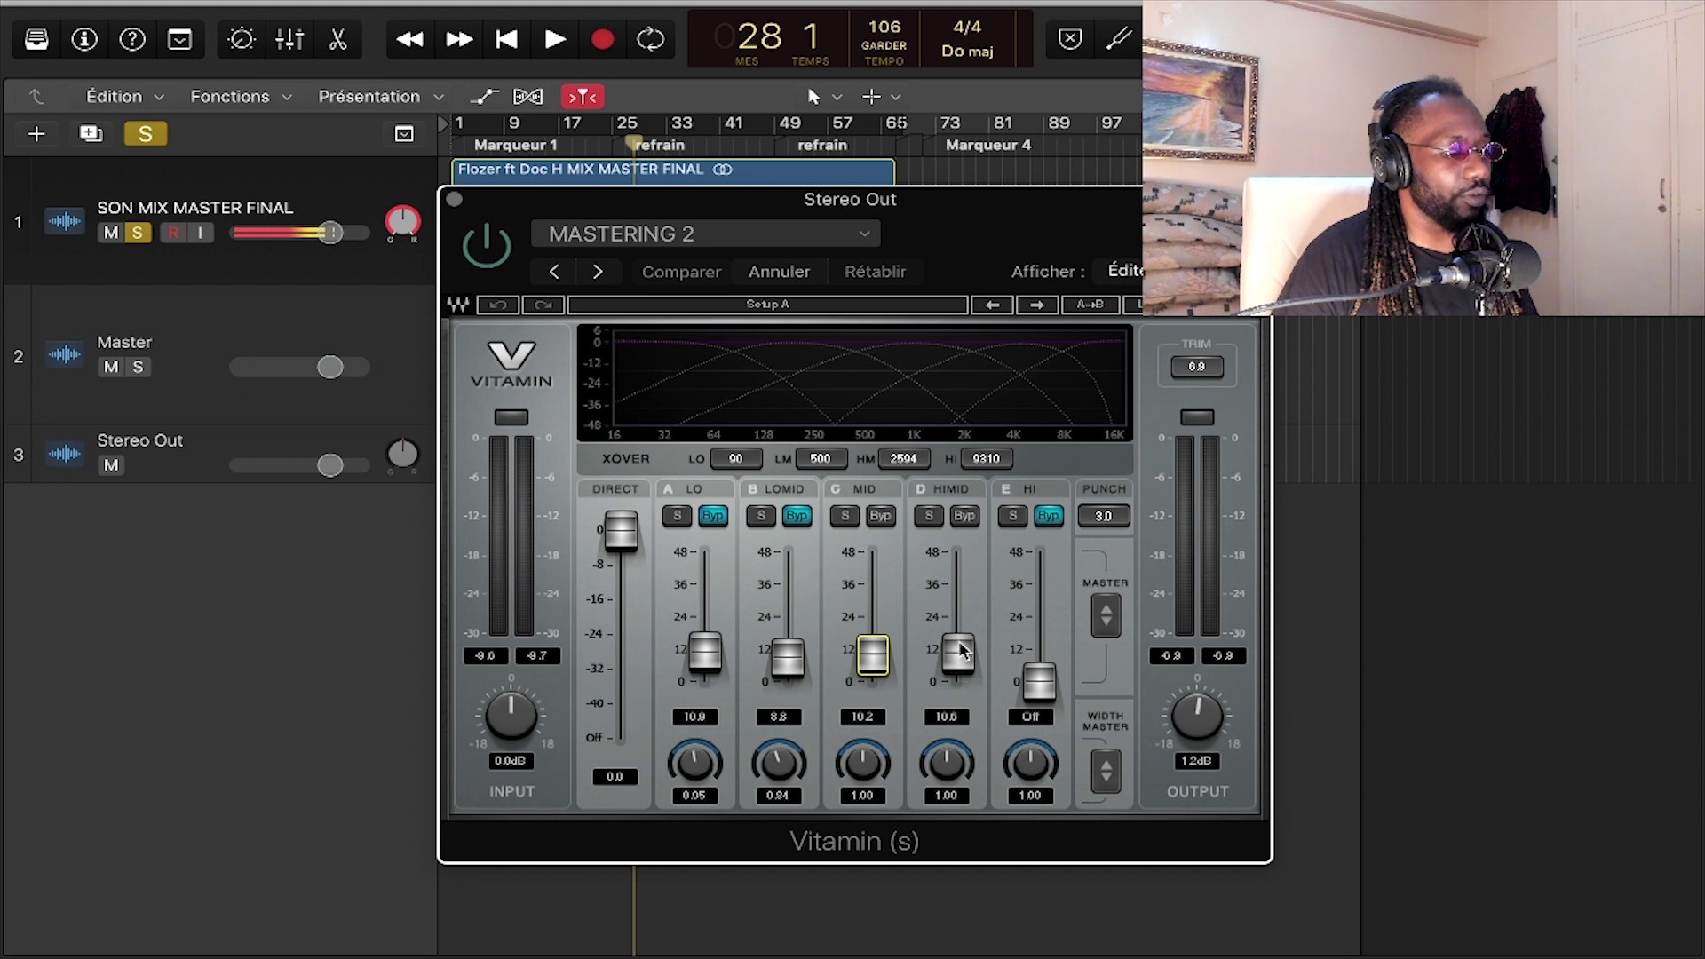
pyautogui.press('space')
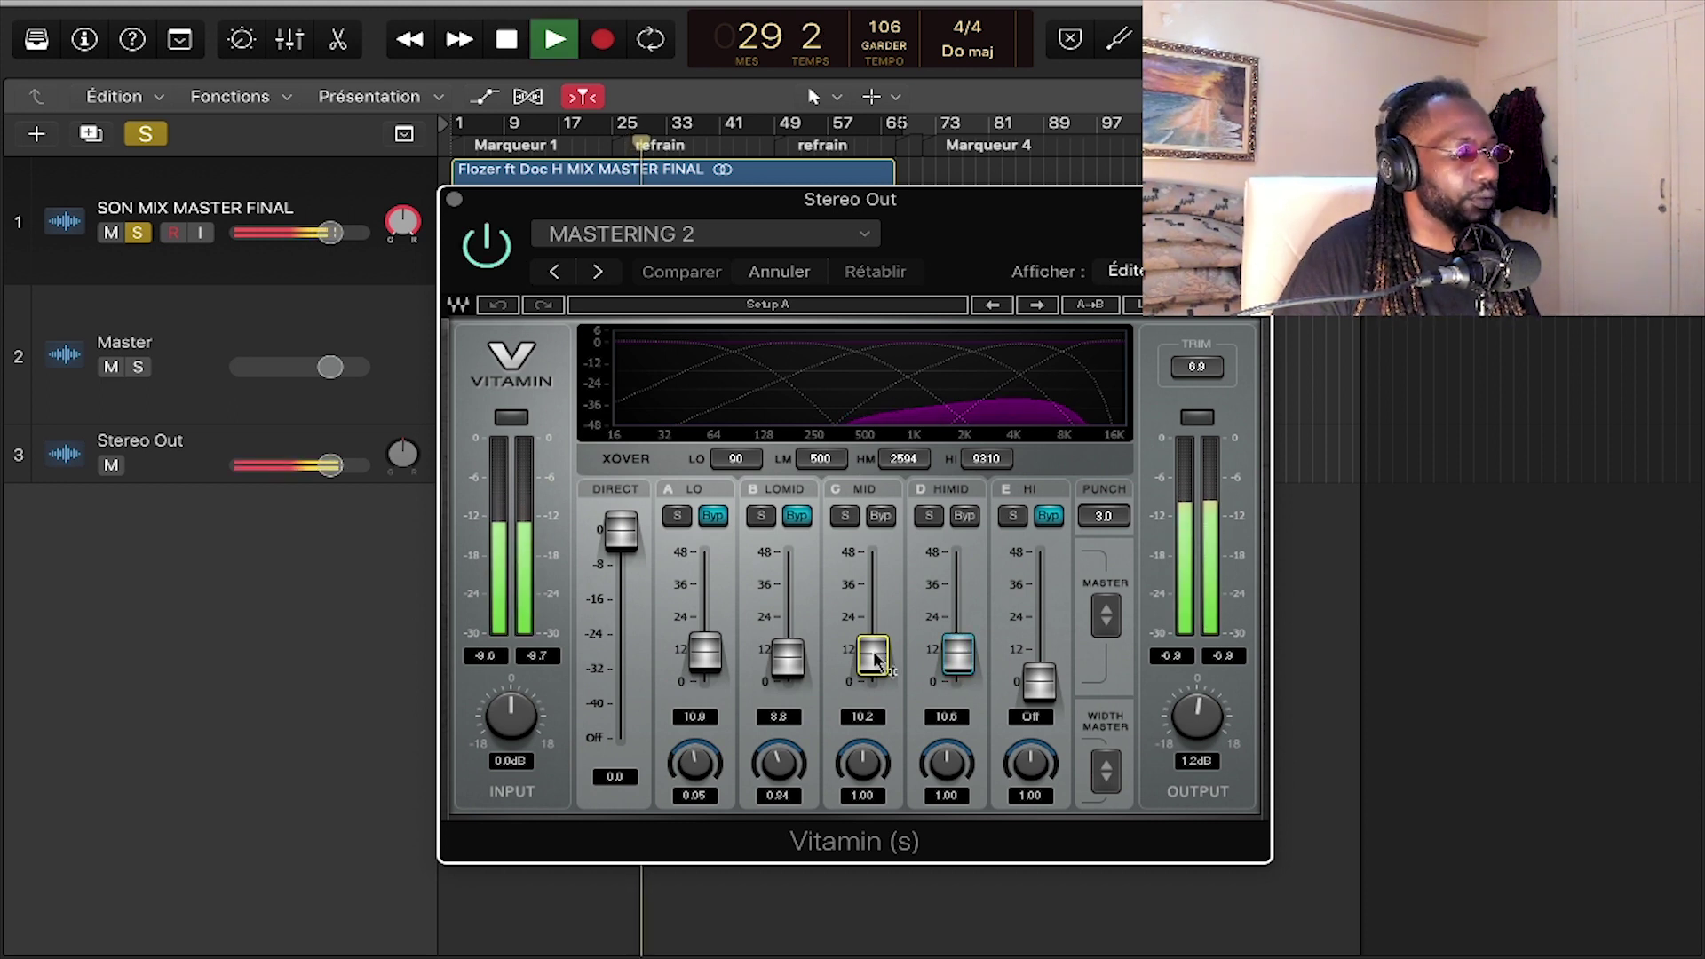
# - Try raising Vitamin's MID band level to 35.7 during playback, then undo the change and stop playback
pyautogui.moveTo(872, 655); pyautogui.dragTo(872, 585)
pyautogui.click(795, 275)
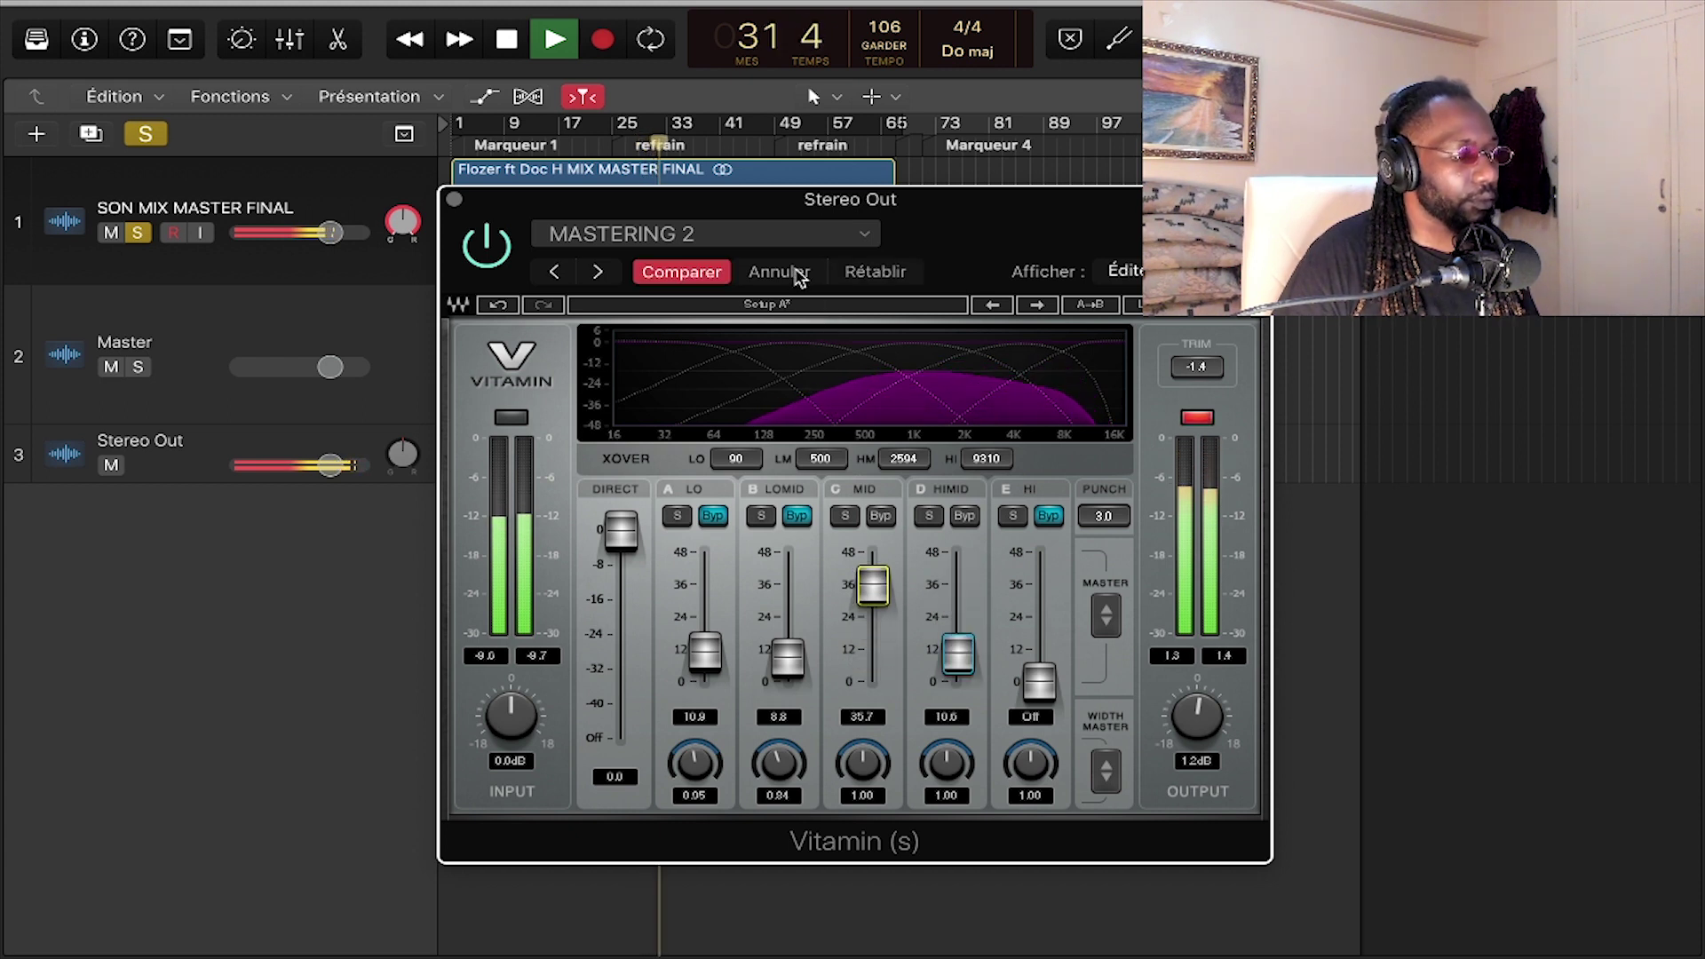
pyautogui.click(795, 274)
pyautogui.press('space')
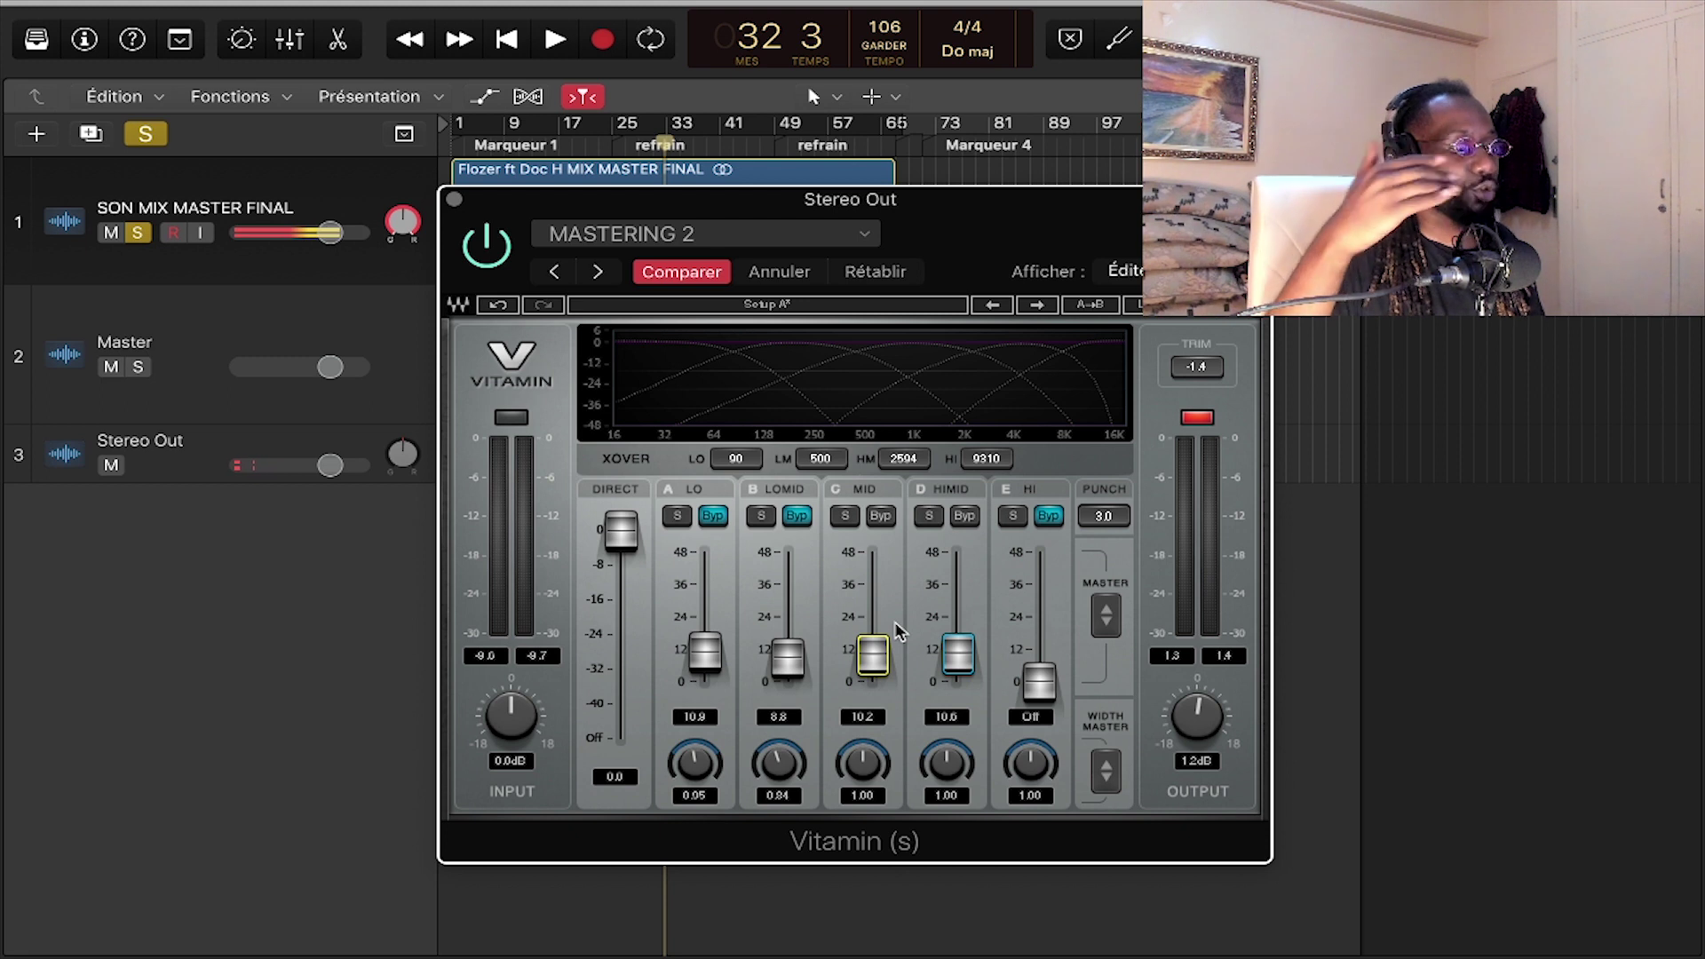
pyautogui.moveTo(1104, 614); pyautogui.dragTo(1044, 609)
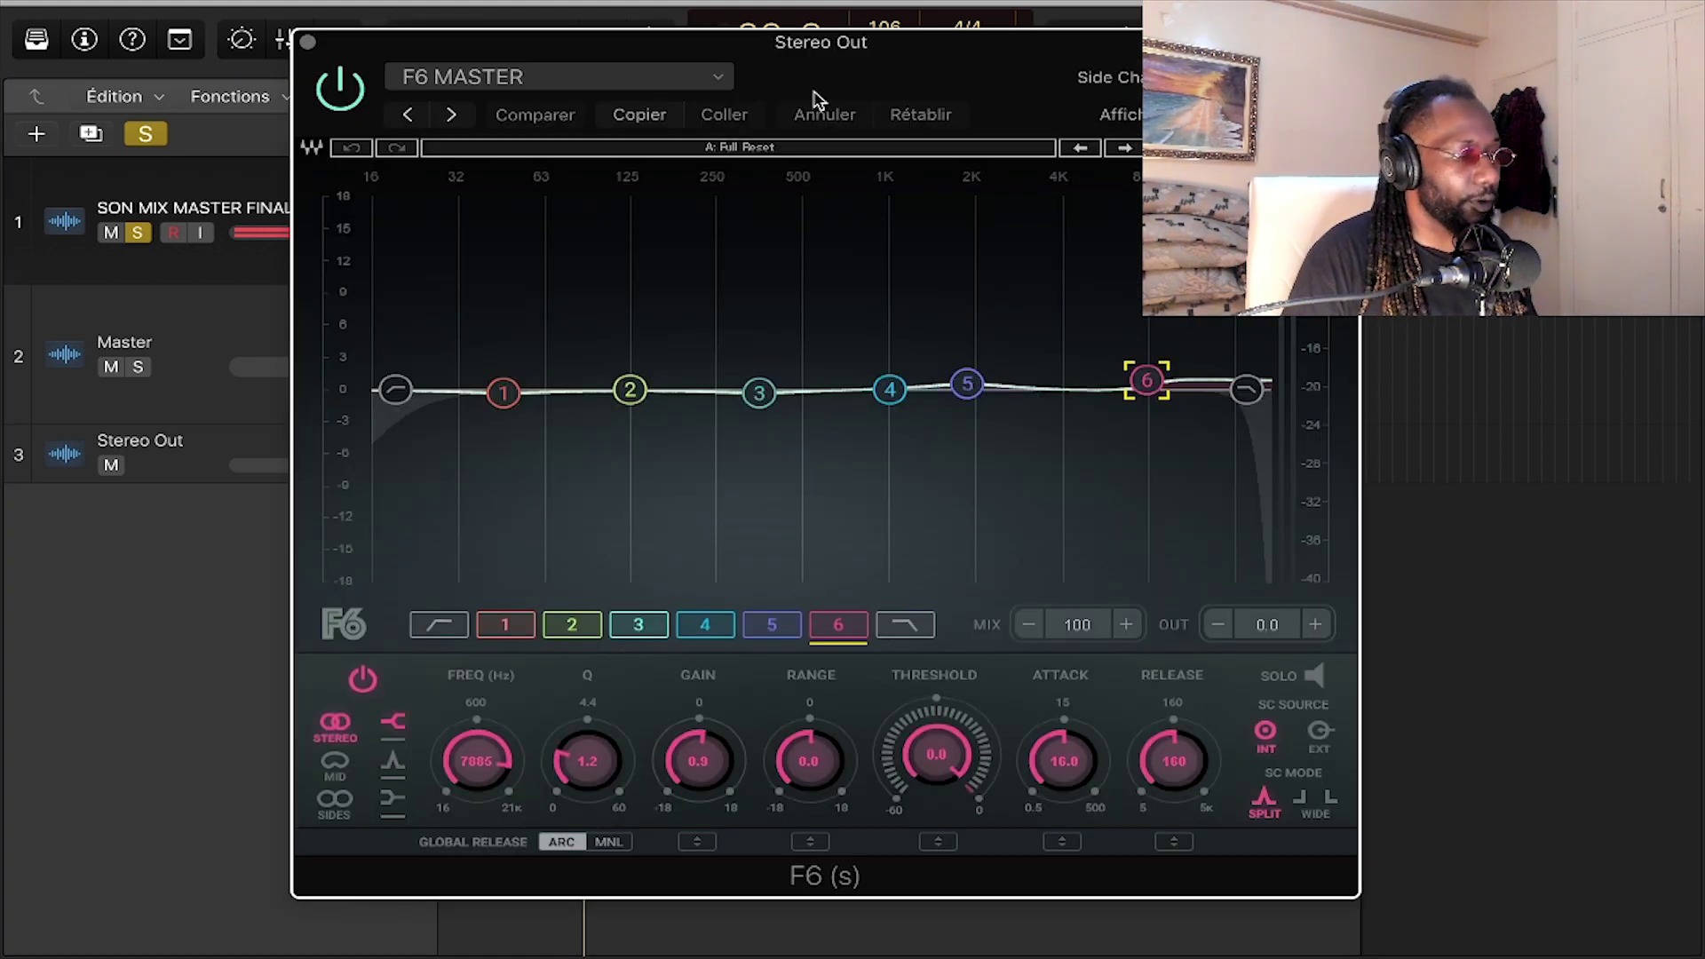
# - In the F6 MASTER equalizer, try cutting band 3 to about -17 dB during playback, then return it to just below 0 dB
pyautogui.moveTo(915, 64); pyautogui.dragTo(693, 133)
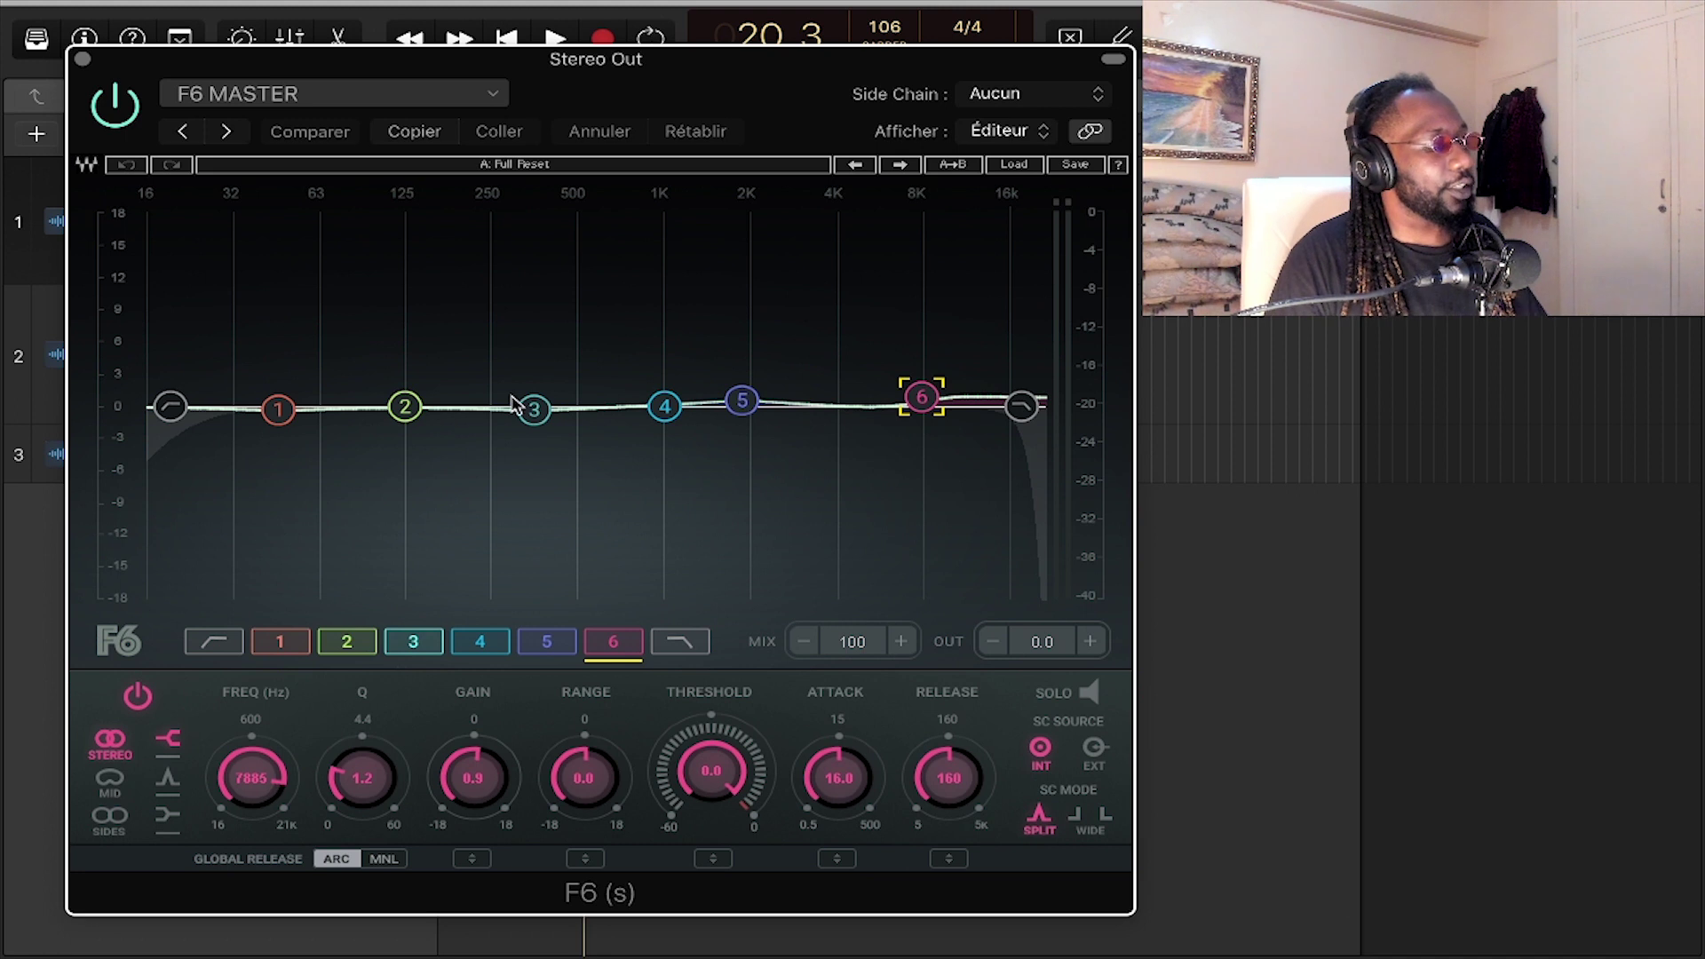
pyautogui.click(534, 411)
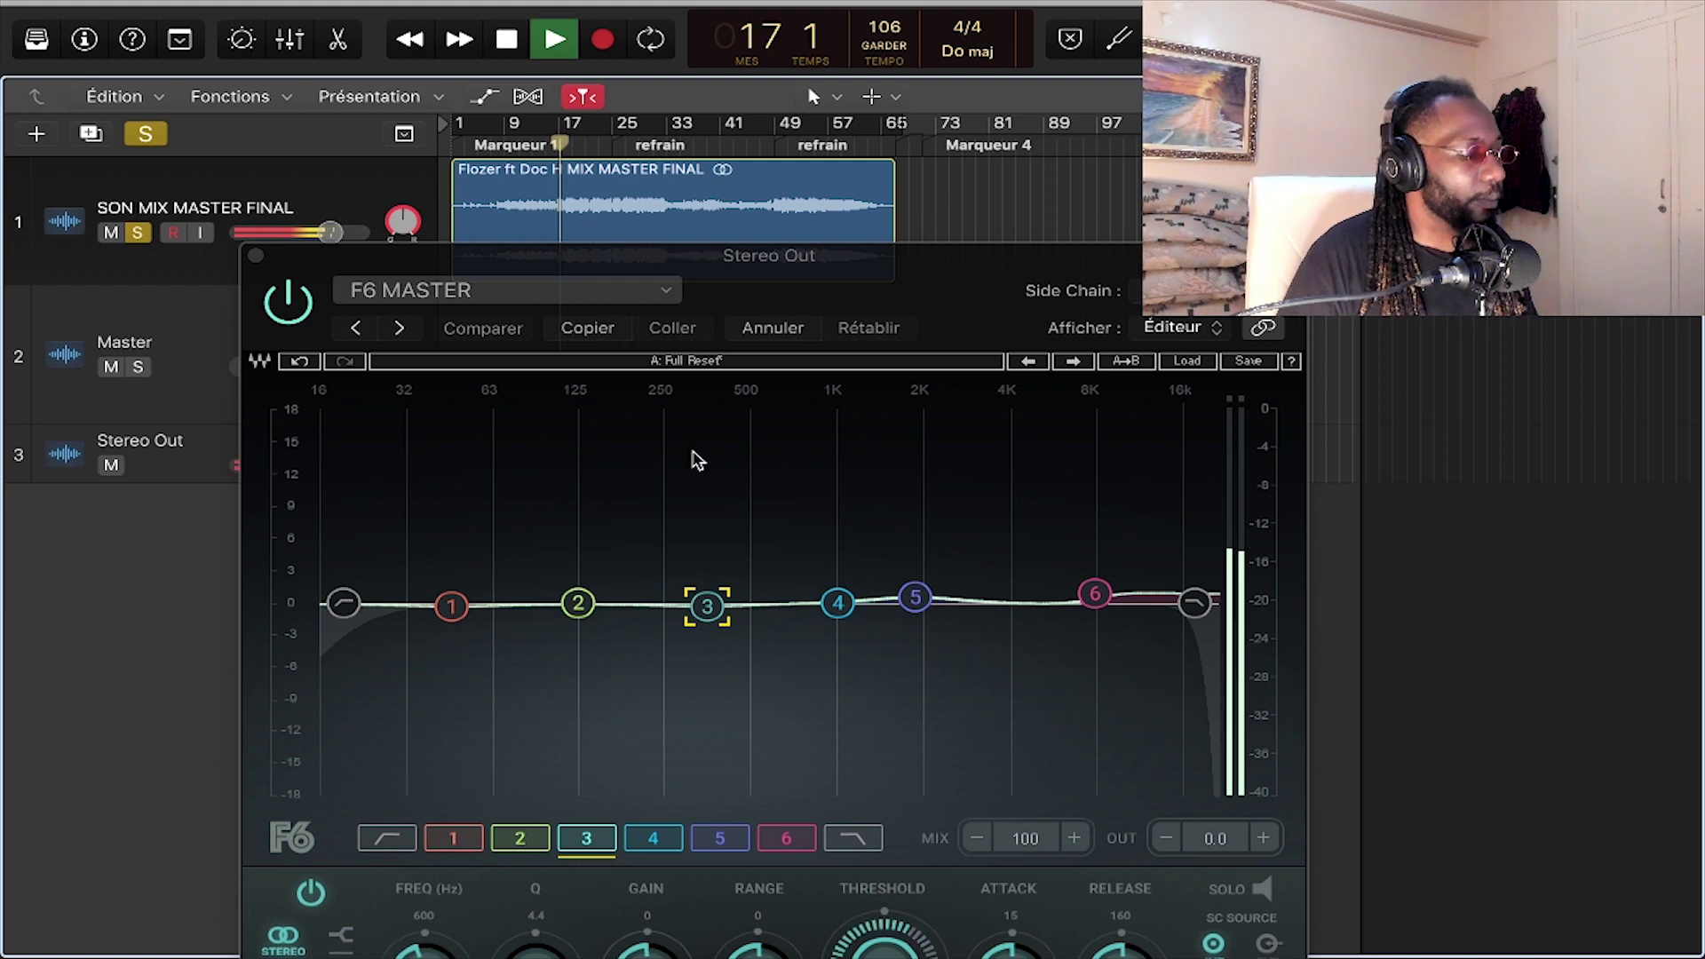
pyautogui.moveTo(708, 606); pyautogui.dragTo(703, 785)
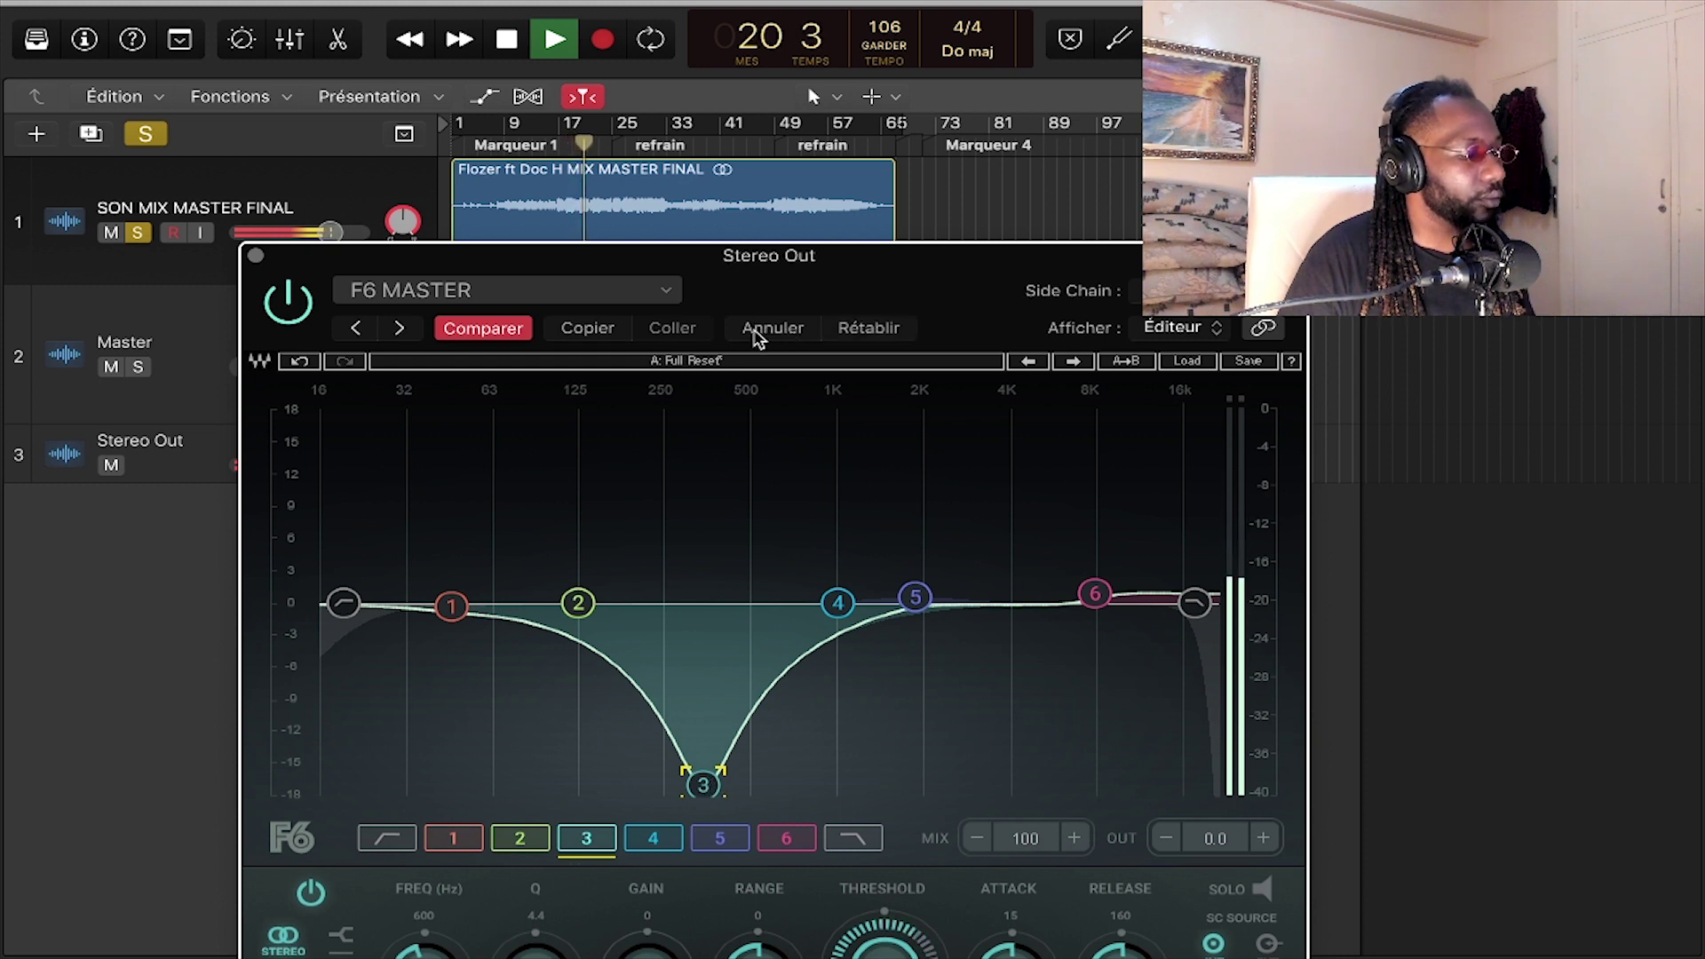
pyautogui.moveTo(702, 783); pyautogui.dragTo(699, 608)
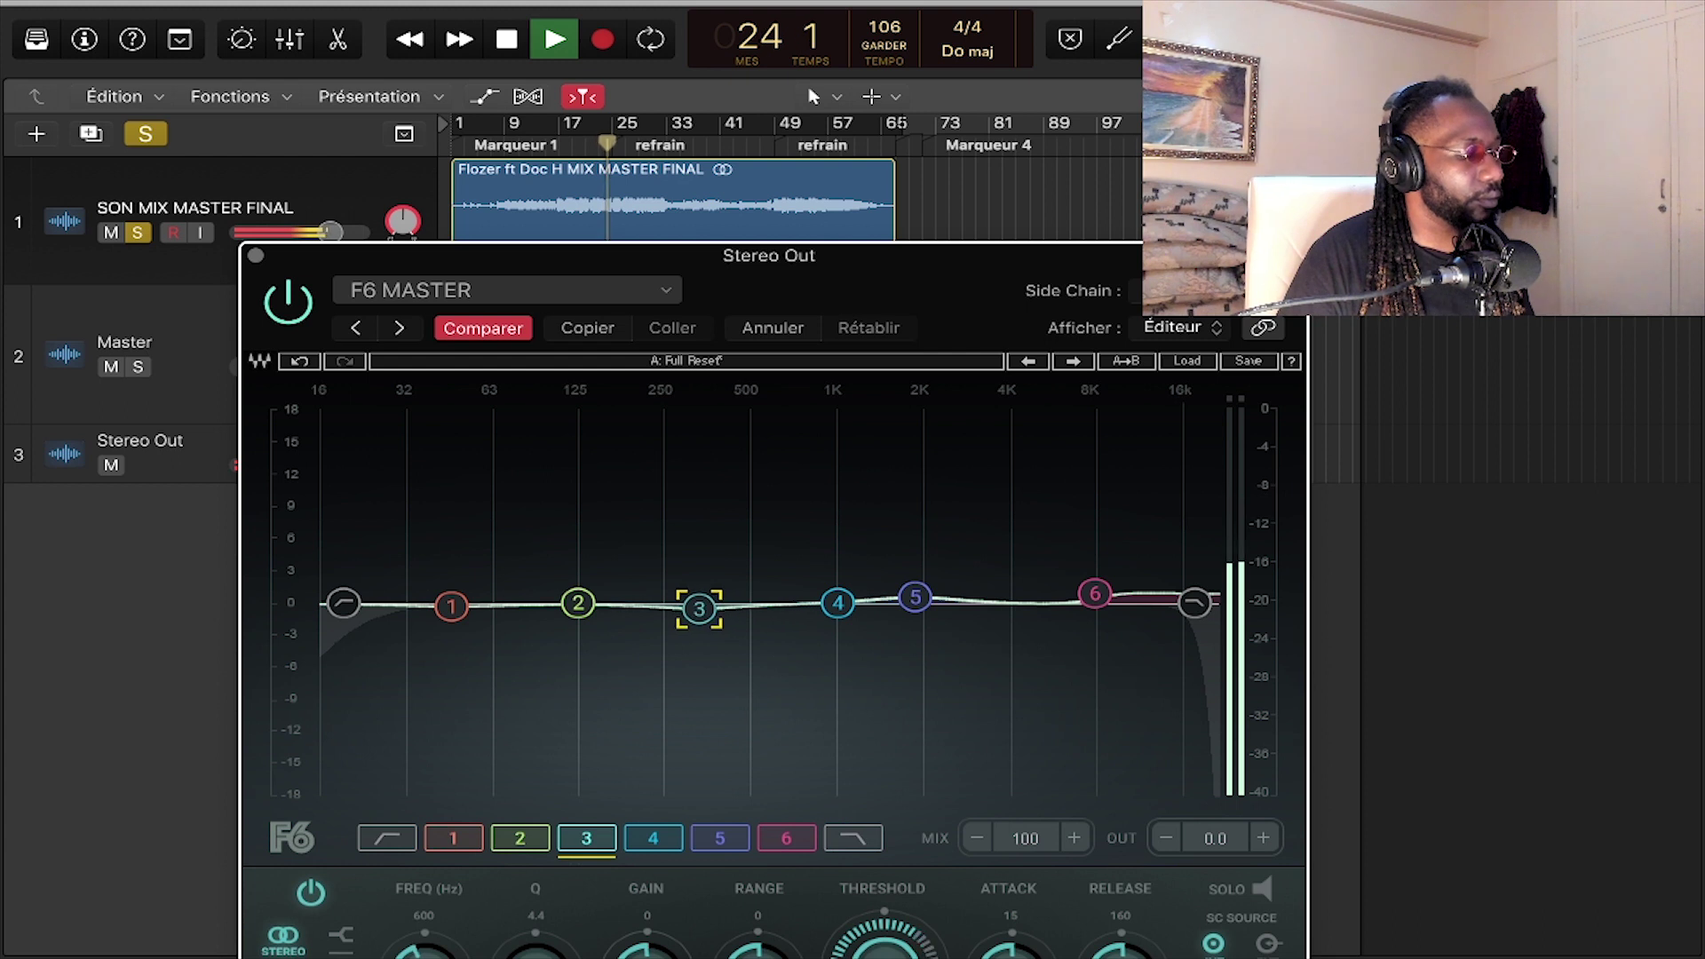
pyautogui.press('space')
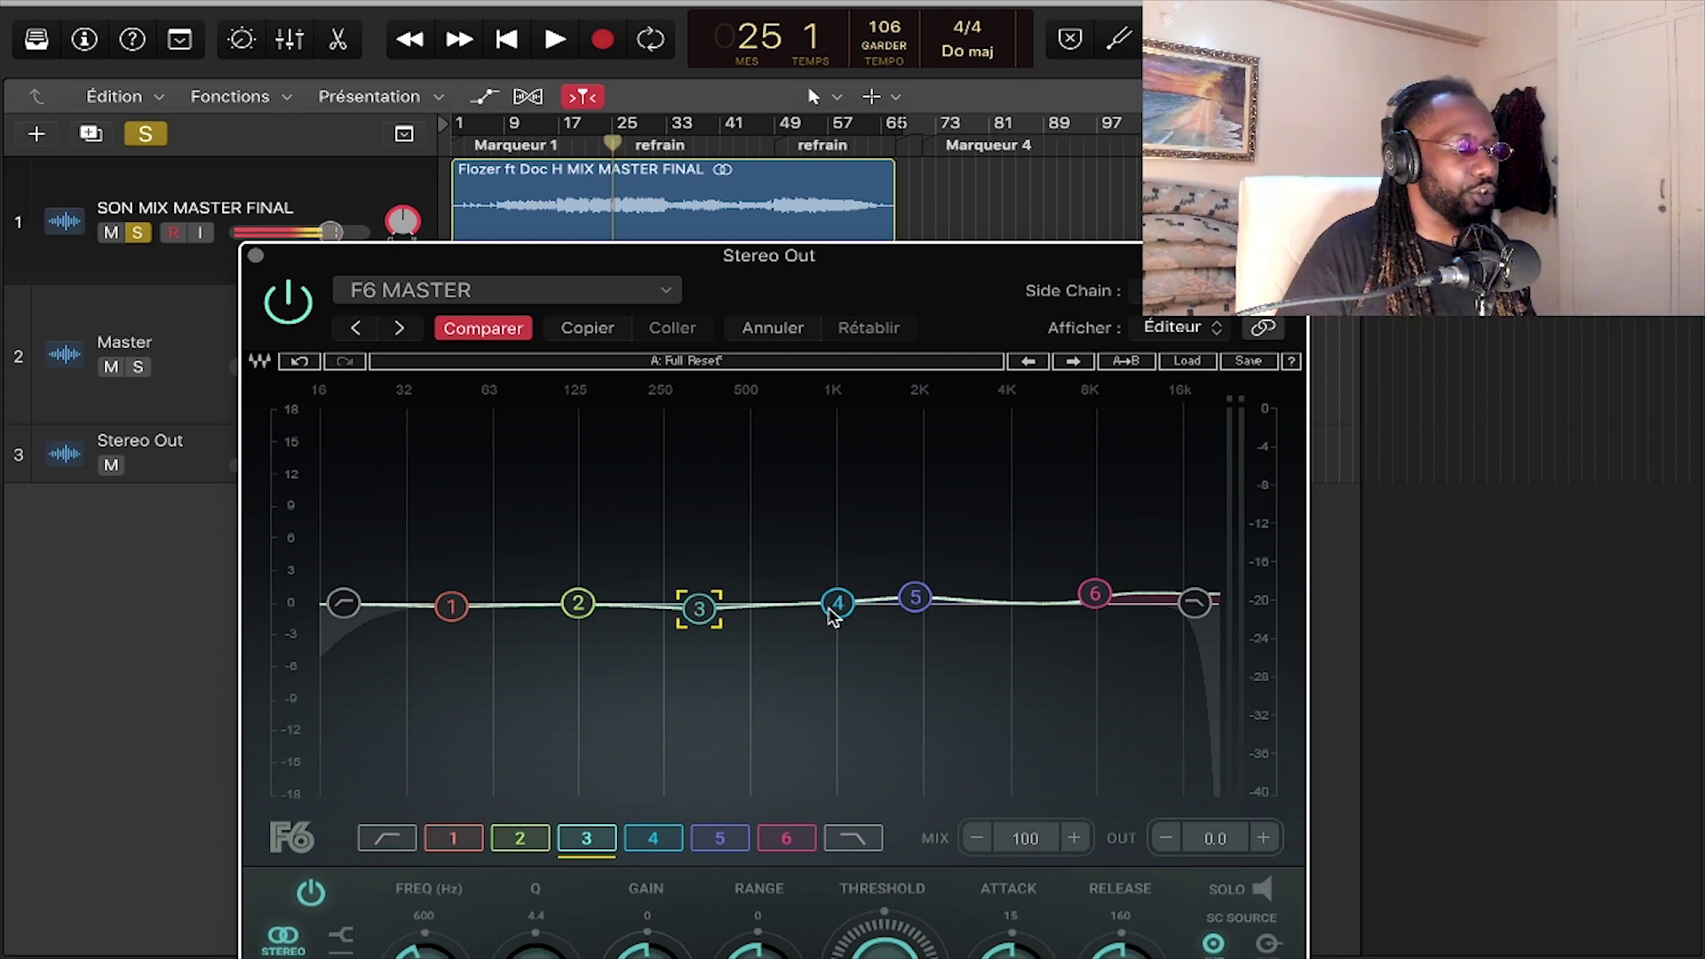
# - Select F6 band 5 and compare the playing mix with the equalizer bypassed and enabled, leaving it enabled with playback stopped
pyautogui.click(915, 599)
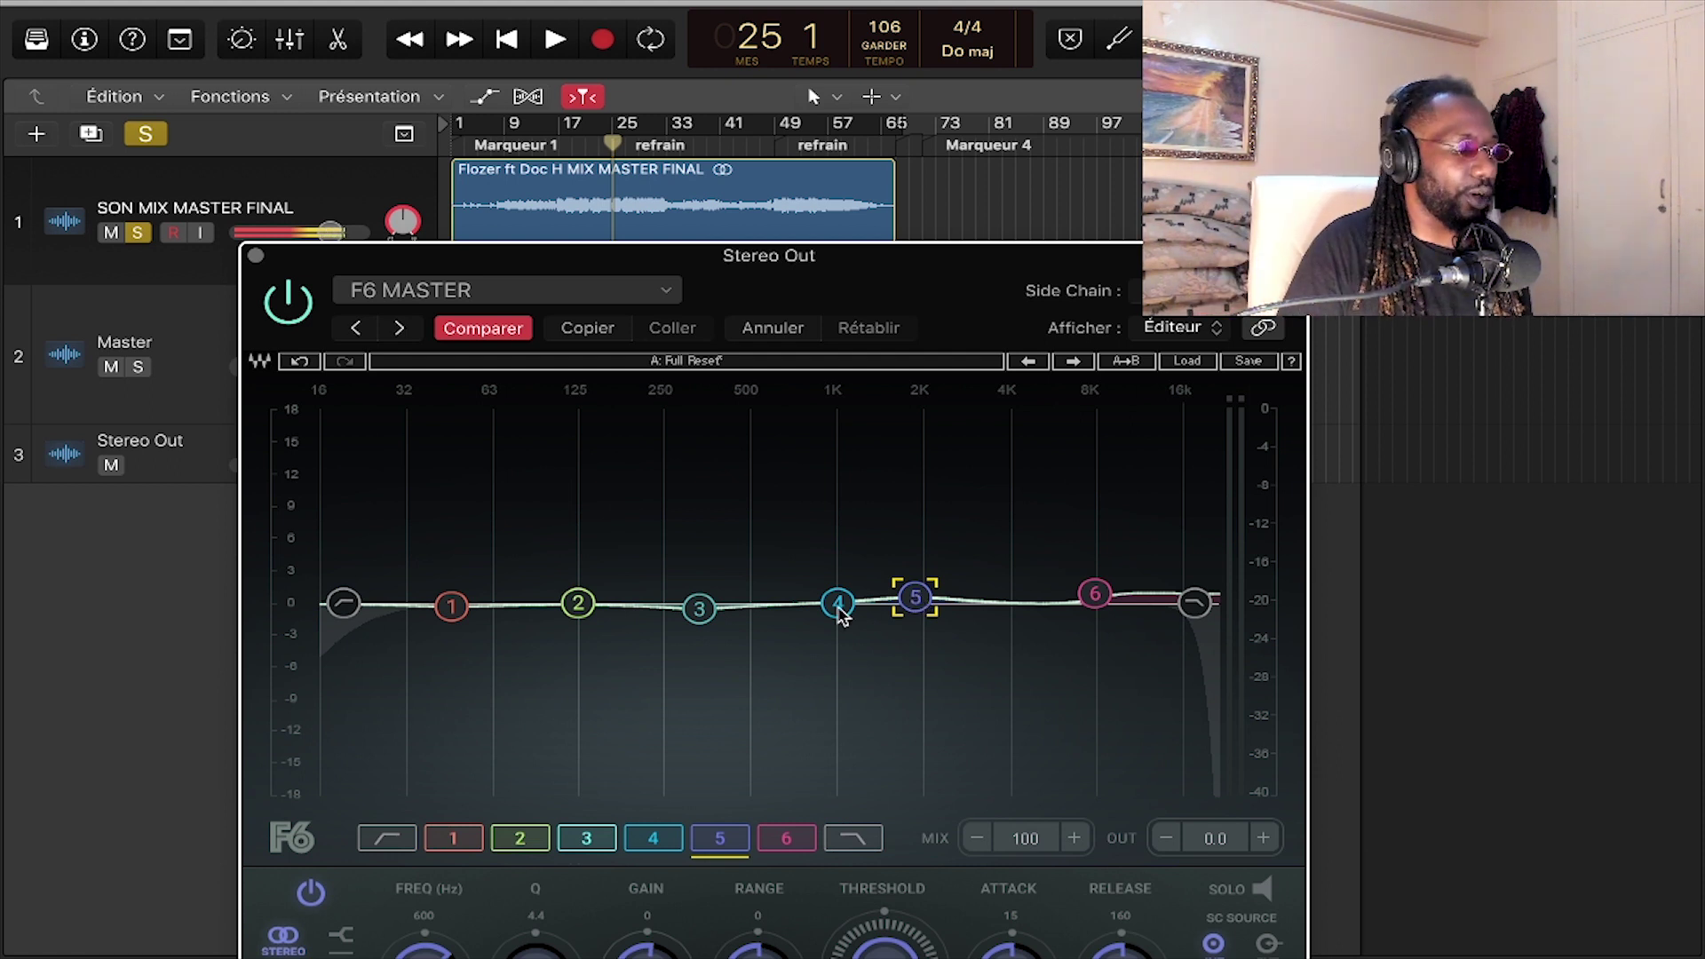
pyautogui.moveTo(789, 283); pyautogui.dragTo(780, 304)
pyautogui.press('space')
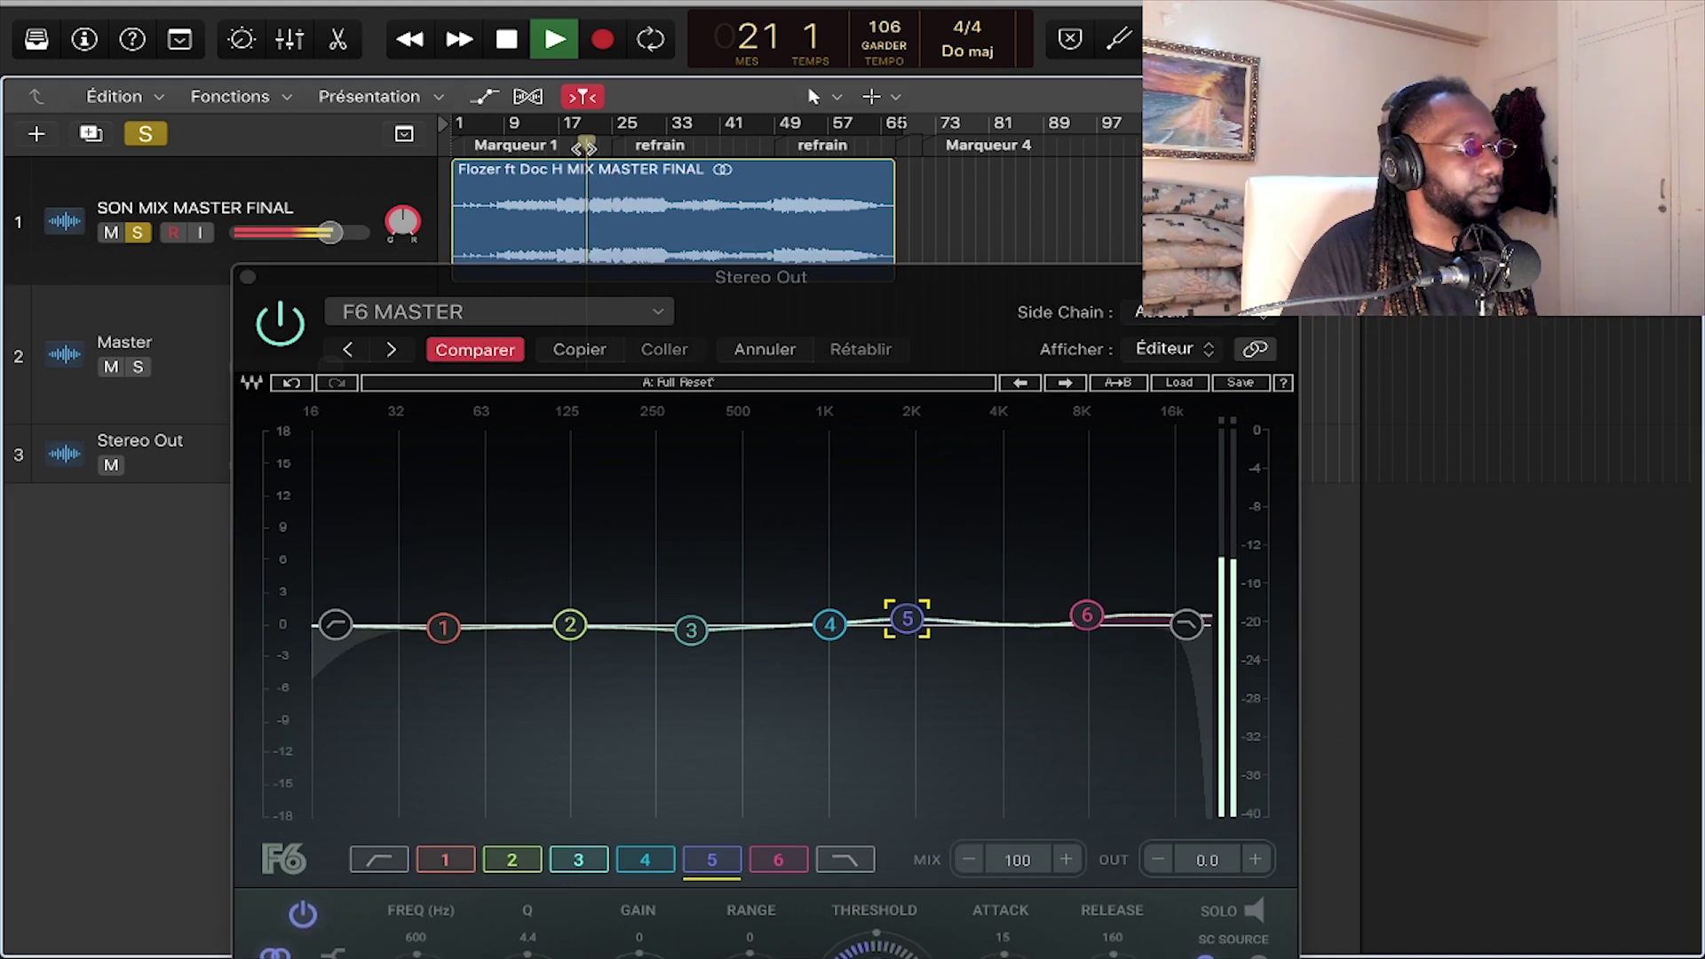
pyautogui.click(282, 327)
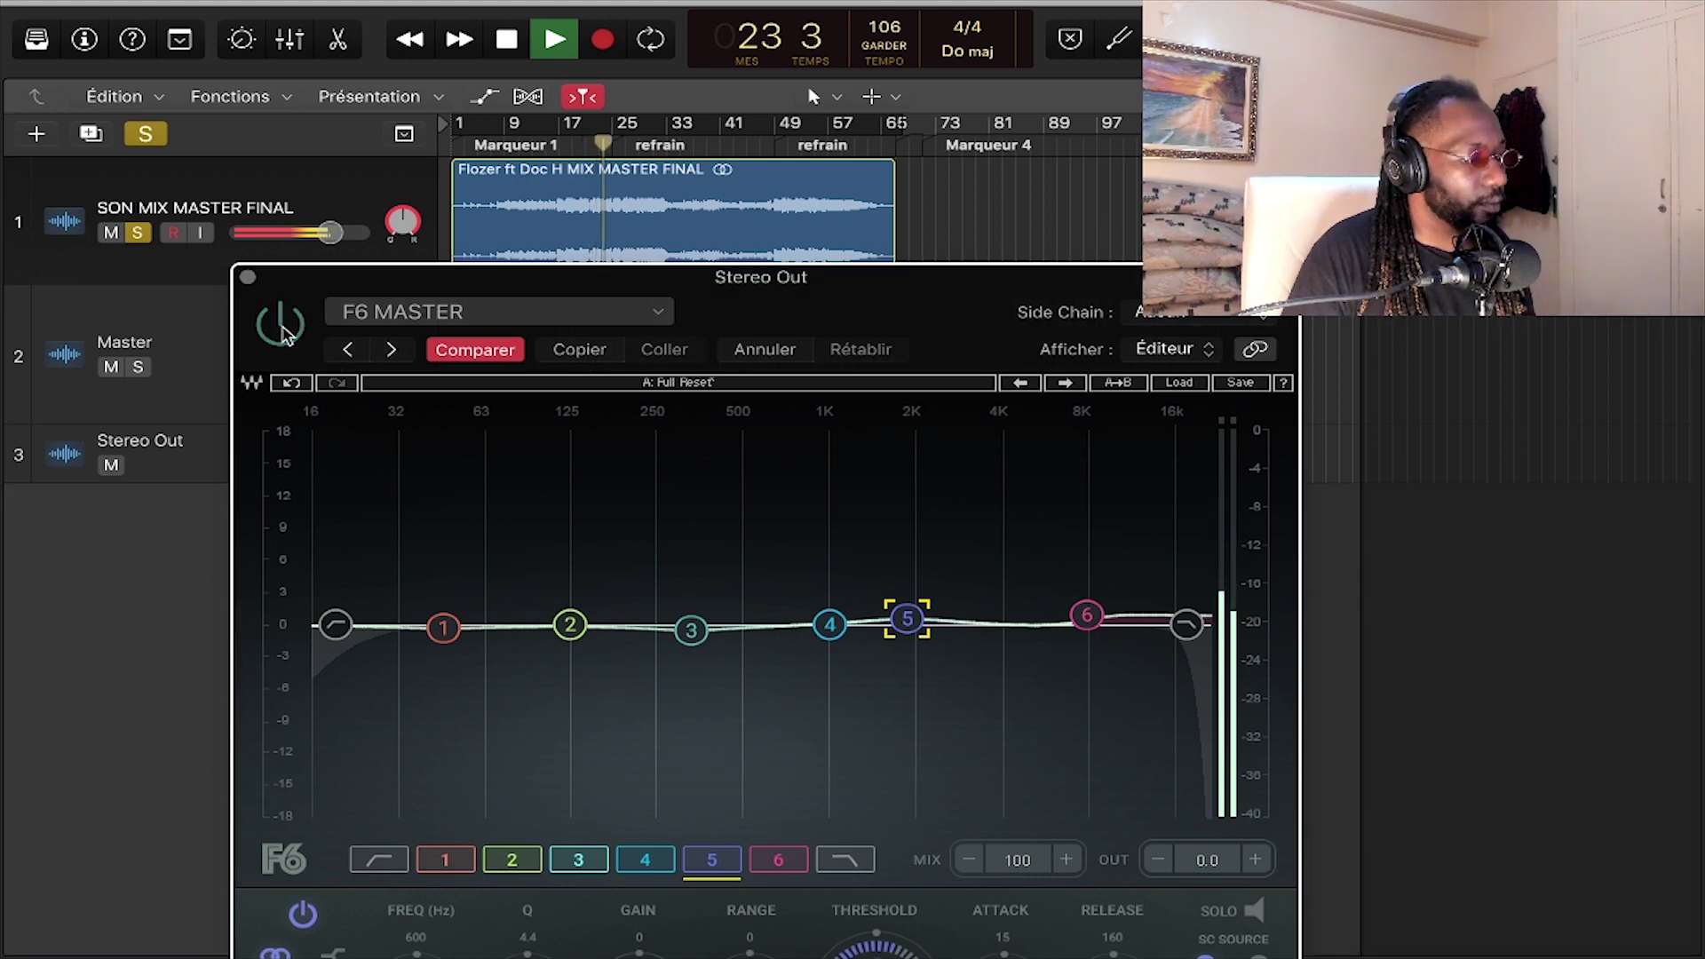
pyautogui.click(283, 335)
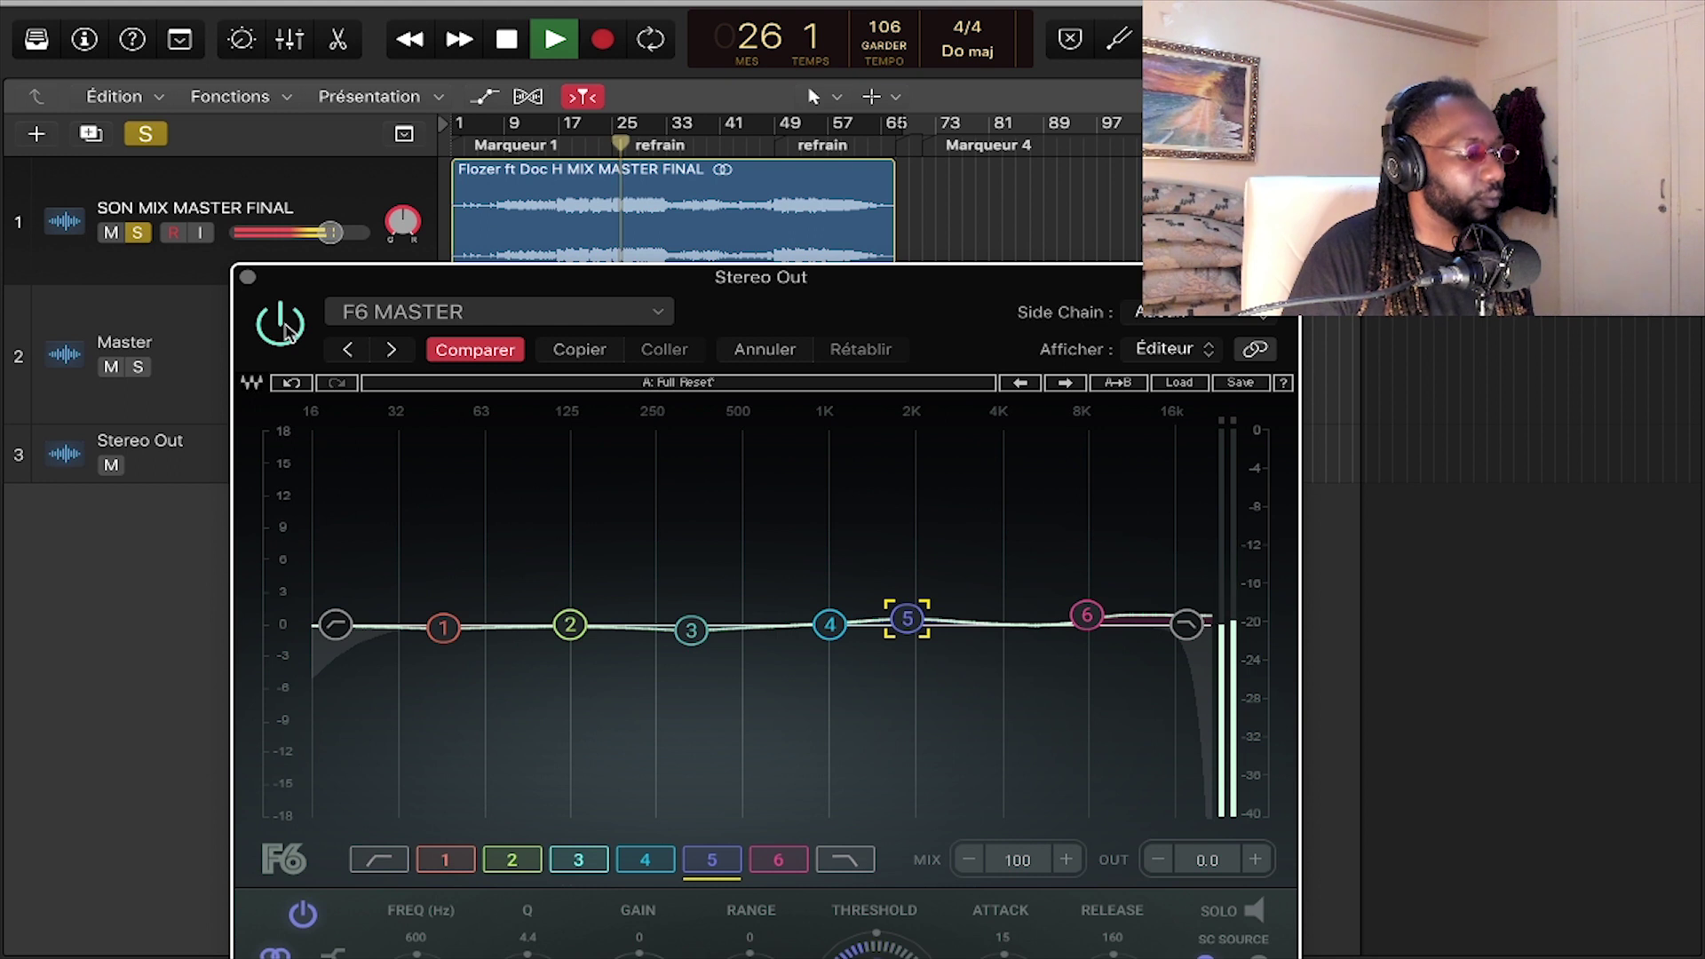
pyautogui.click(285, 330)
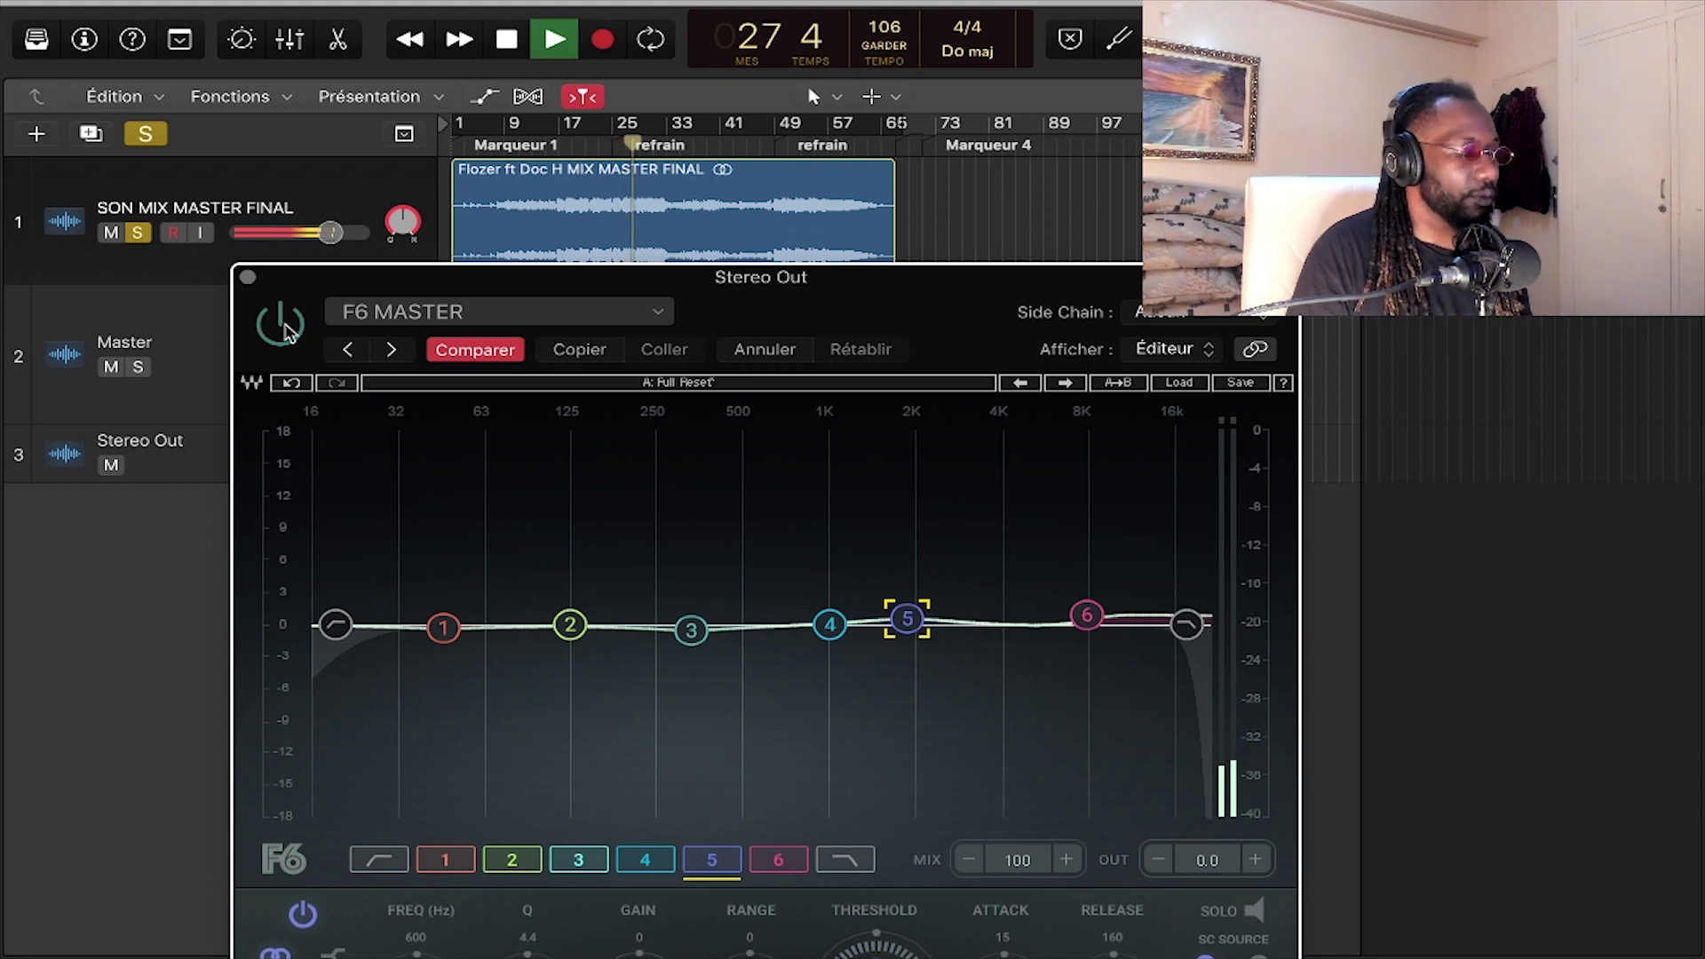
pyautogui.press('space')
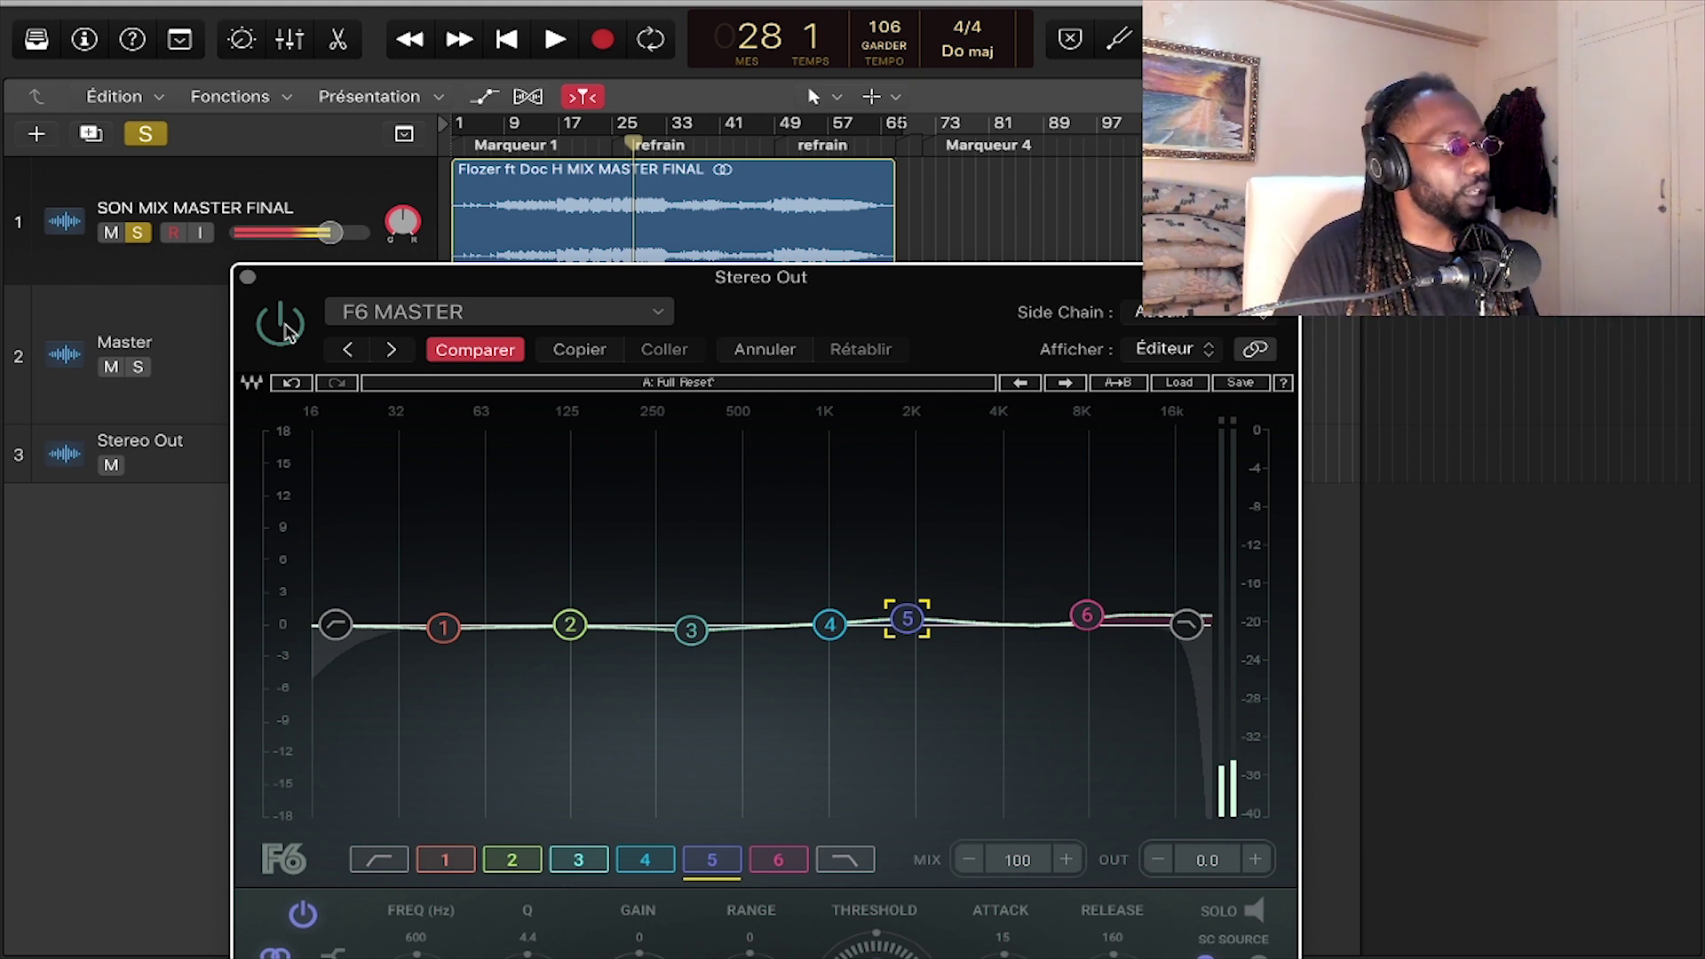
pyautogui.click(282, 326)
# - Bring the F6 band controls into view, select band 6 to examine its settings, and close the equalizer window
pyautogui.moveTo(792, 290); pyautogui.dragTo(699, 218)
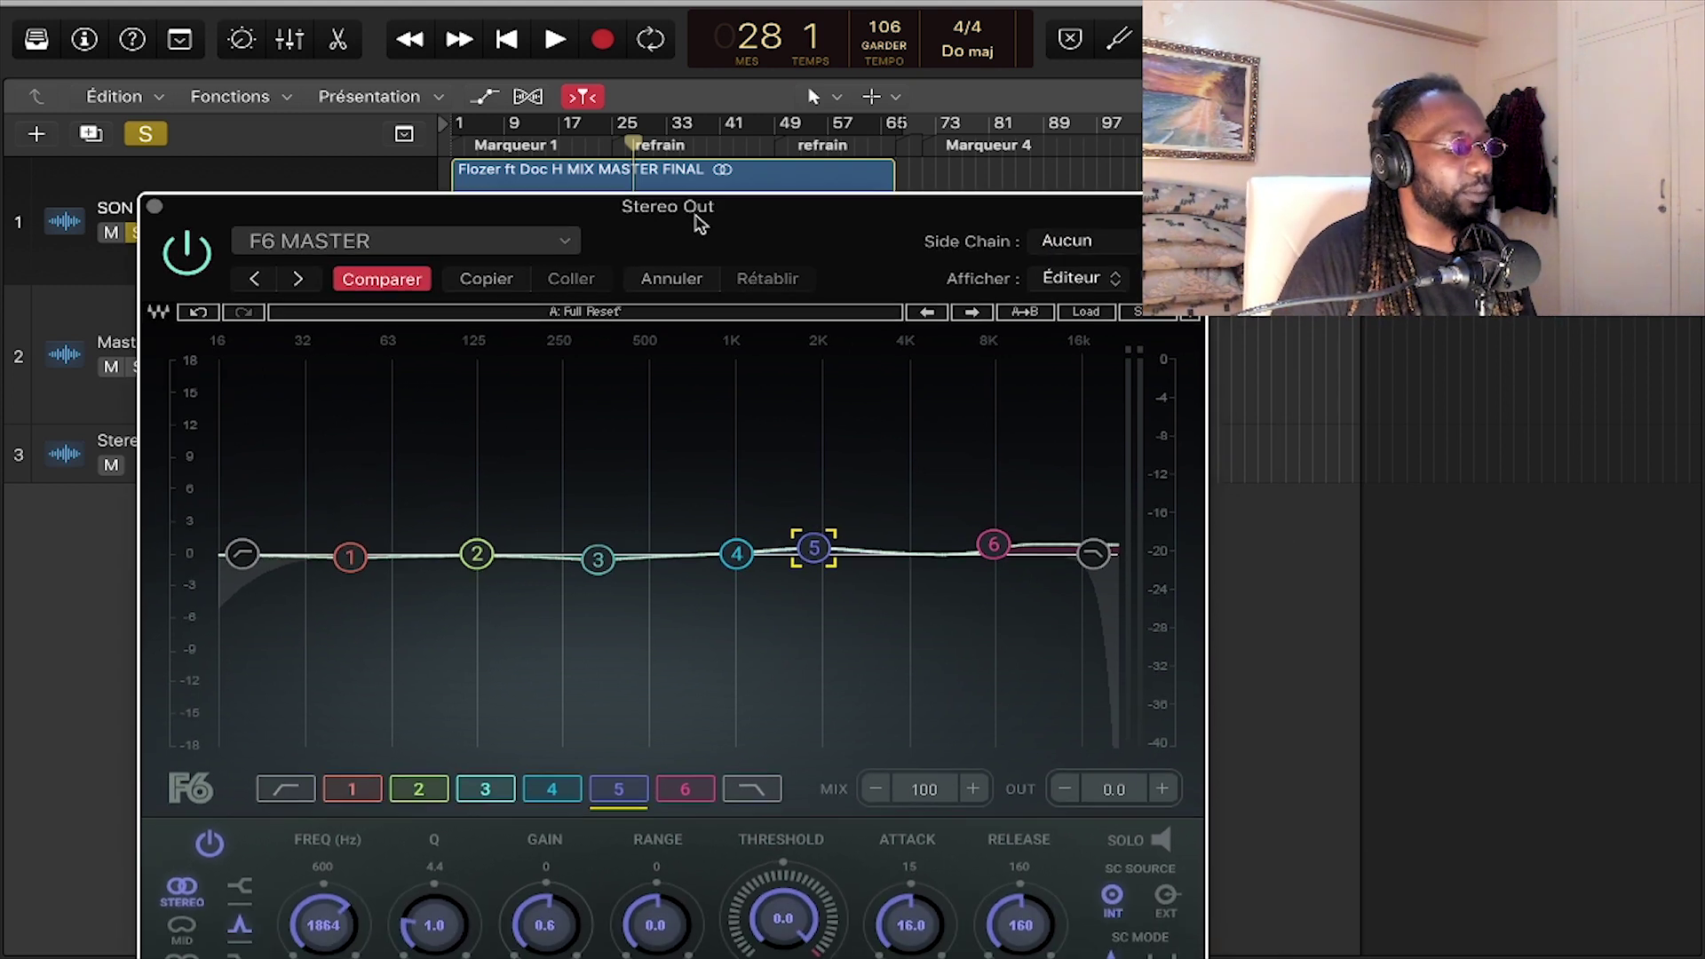
pyautogui.click(994, 545)
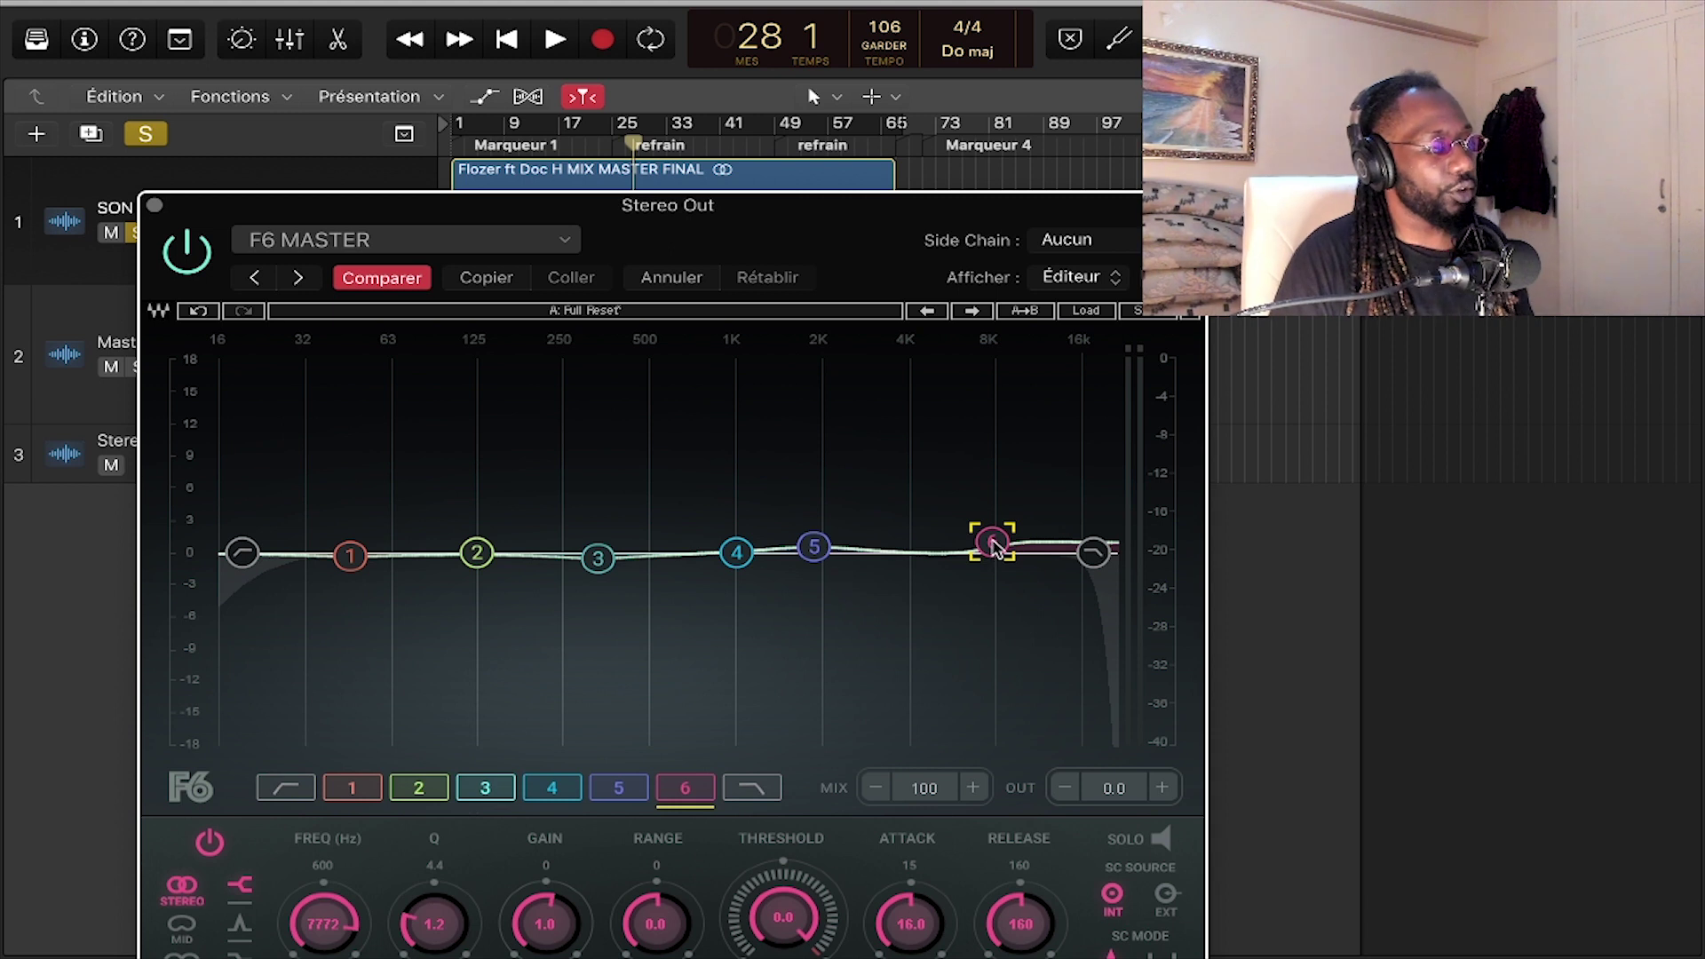
pyautogui.moveTo(783, 243); pyautogui.dragTo(664, 105)
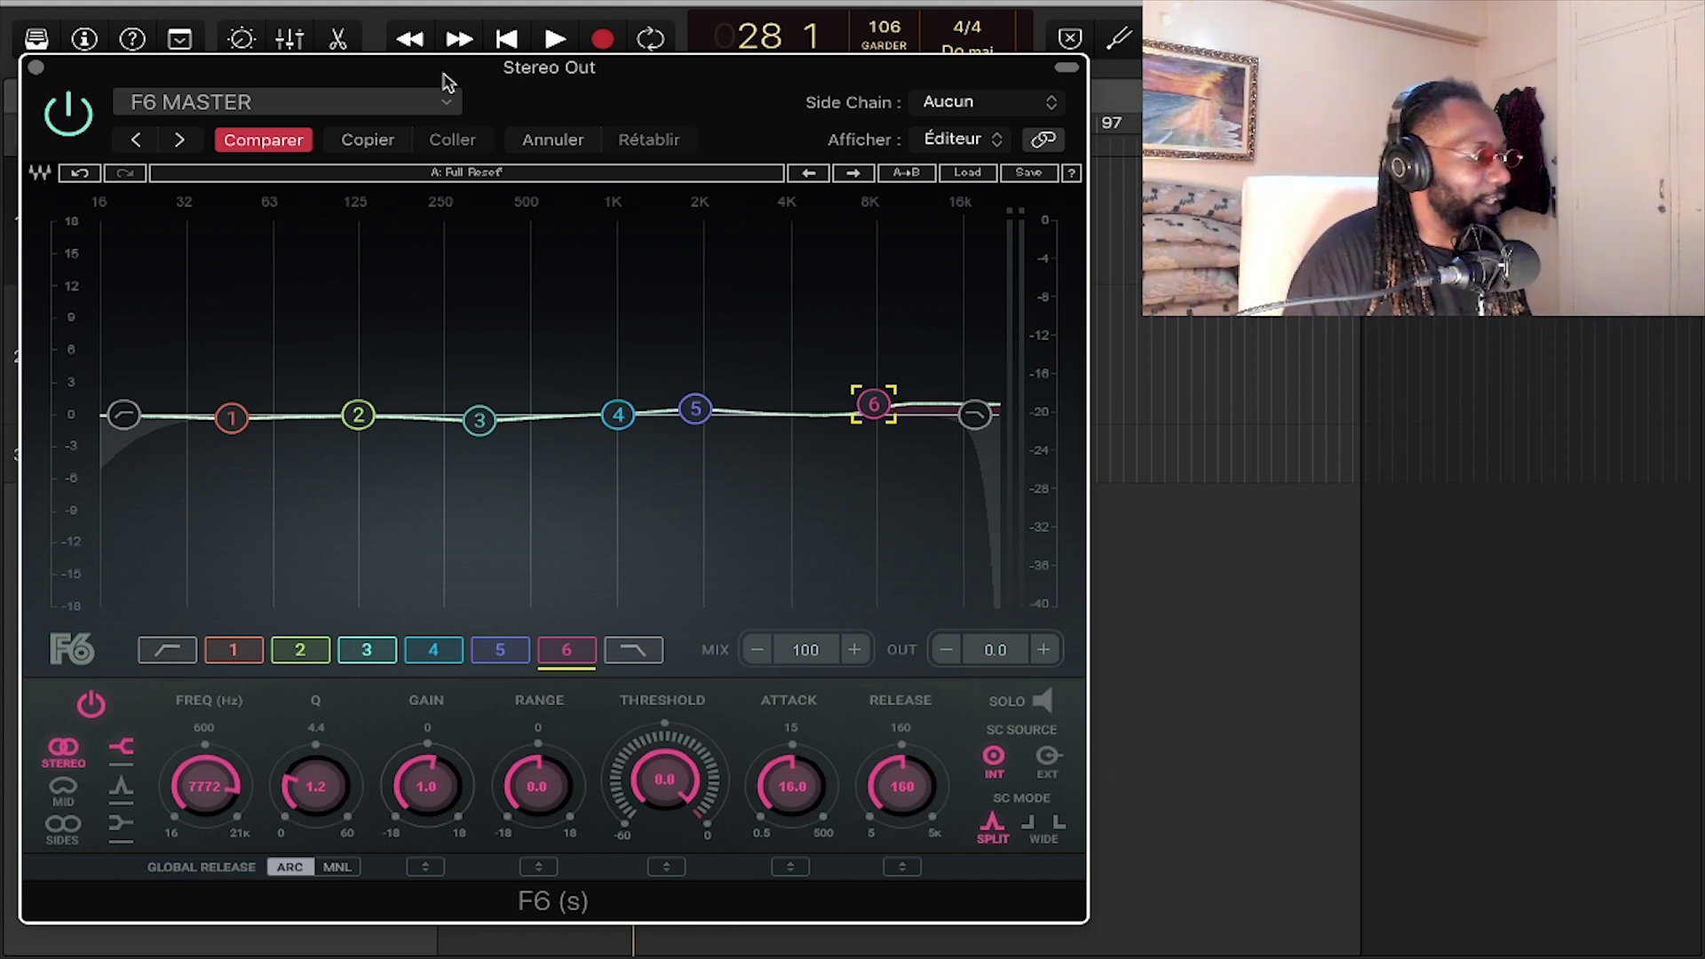
pyautogui.click(35, 67)
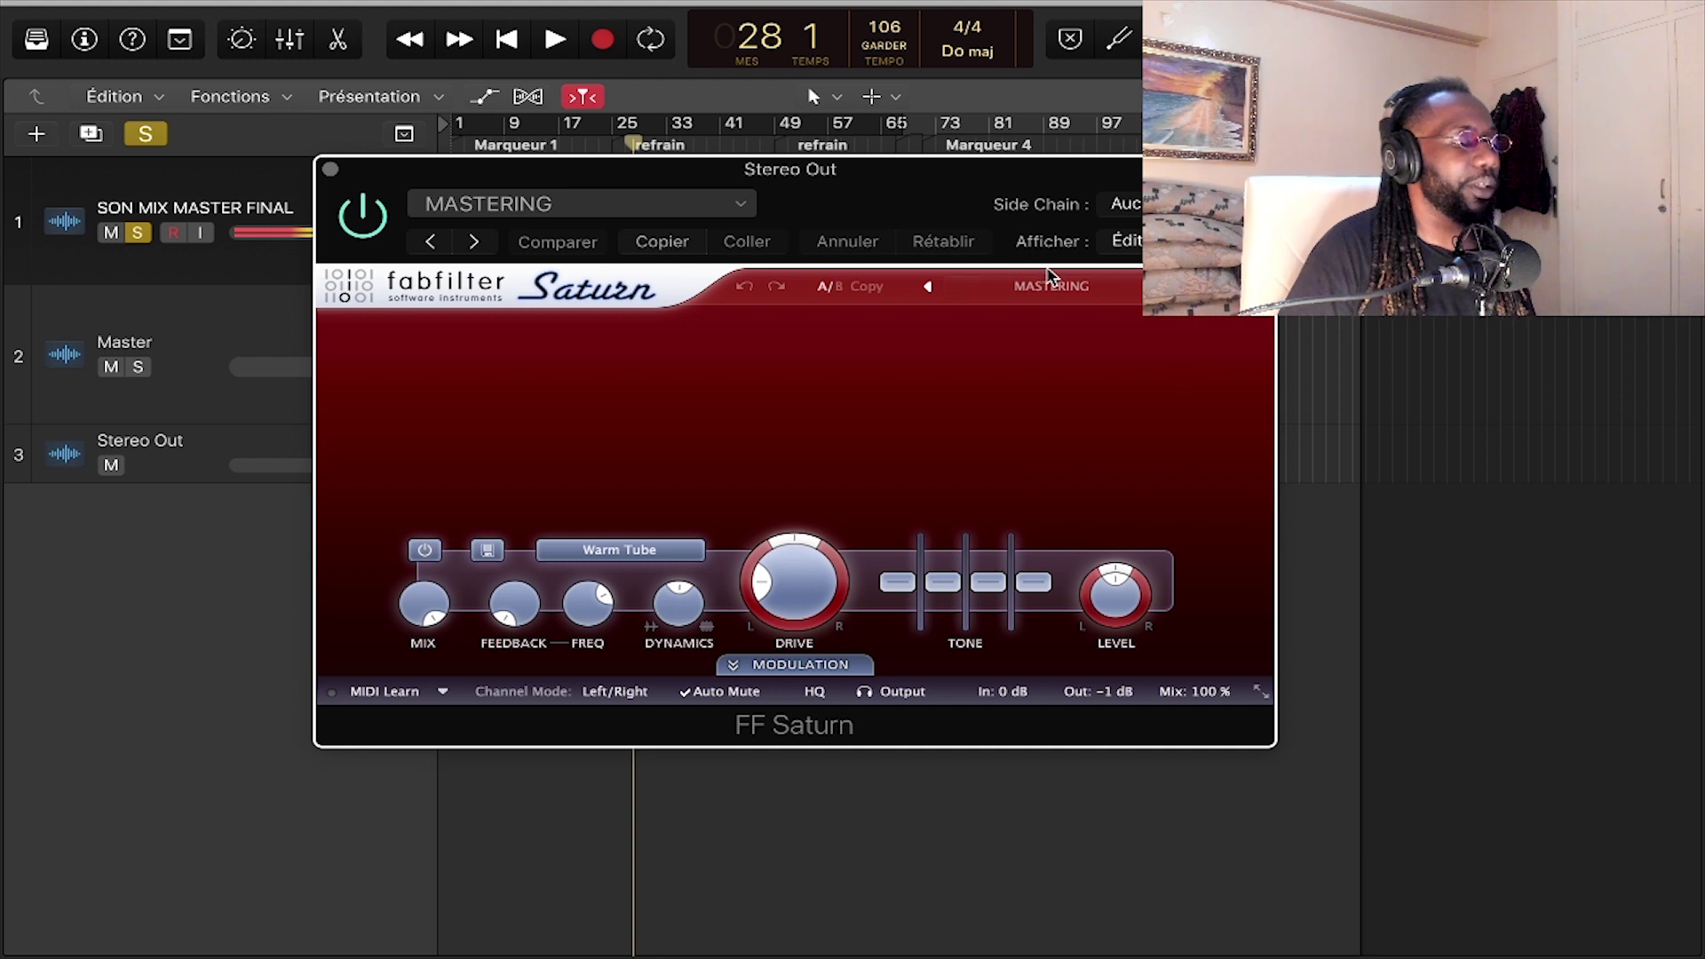
# - Examine the FabFilter Saturn saturation types without changing Warm Tube, and check its Feedback and Mix controls
pyautogui.moveTo(867, 217); pyautogui.dragTo(620, 373)
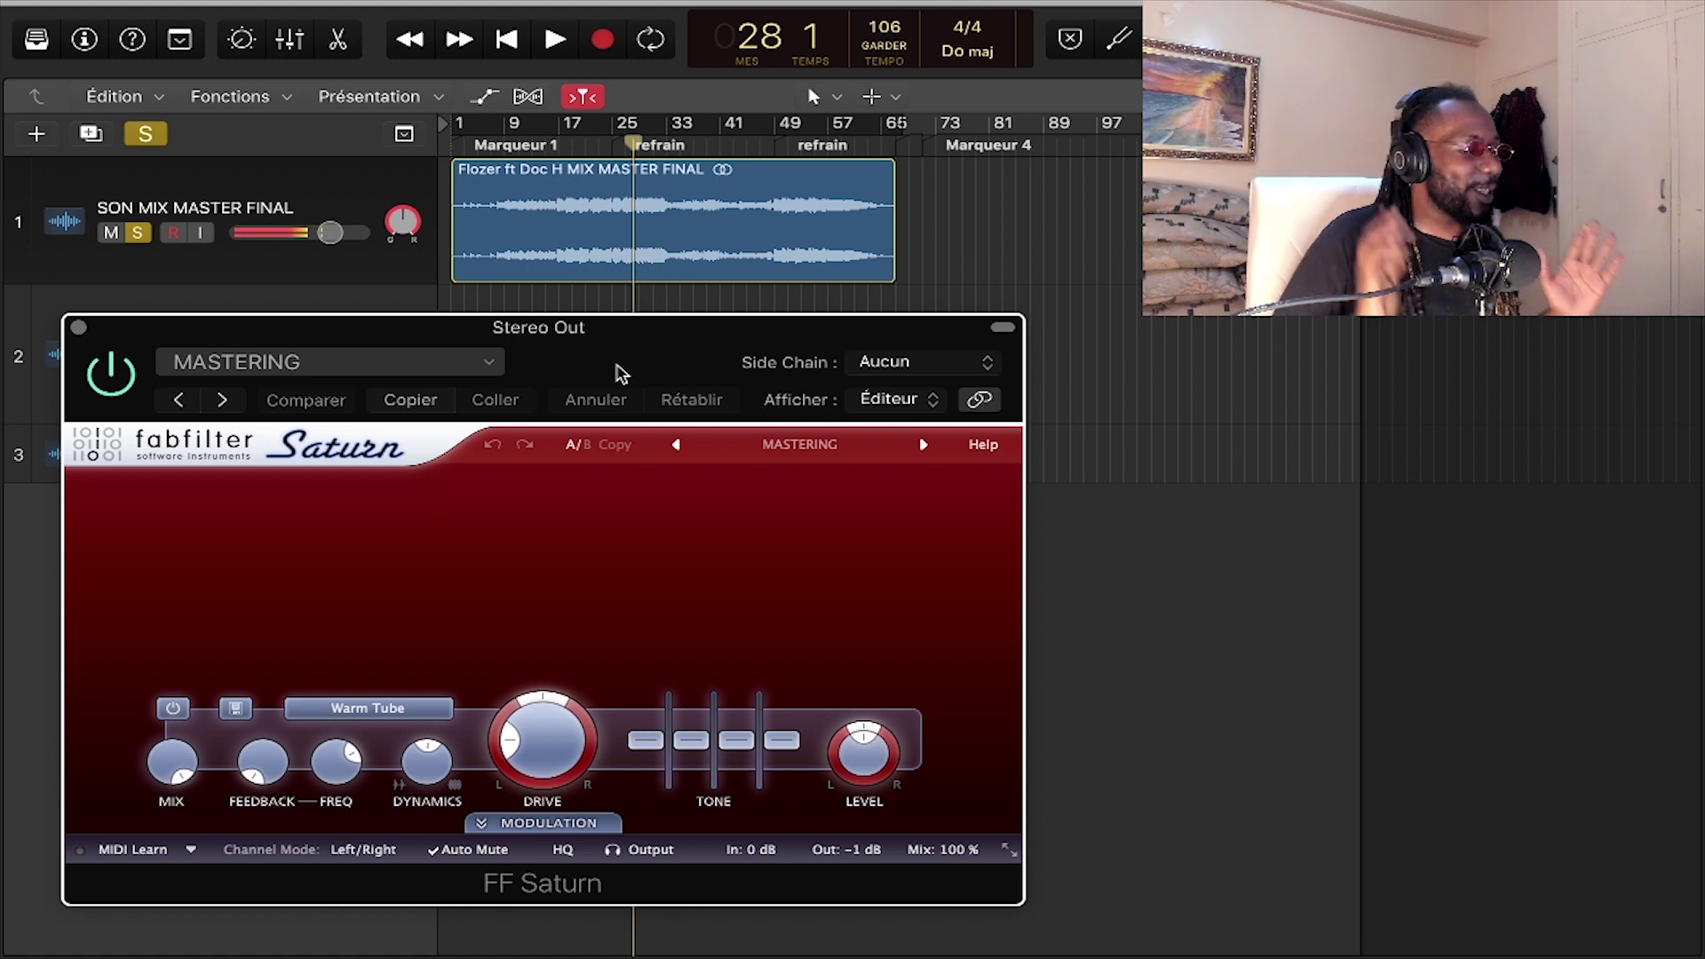
pyautogui.moveTo(620, 373); pyautogui.dragTo(596, 345)
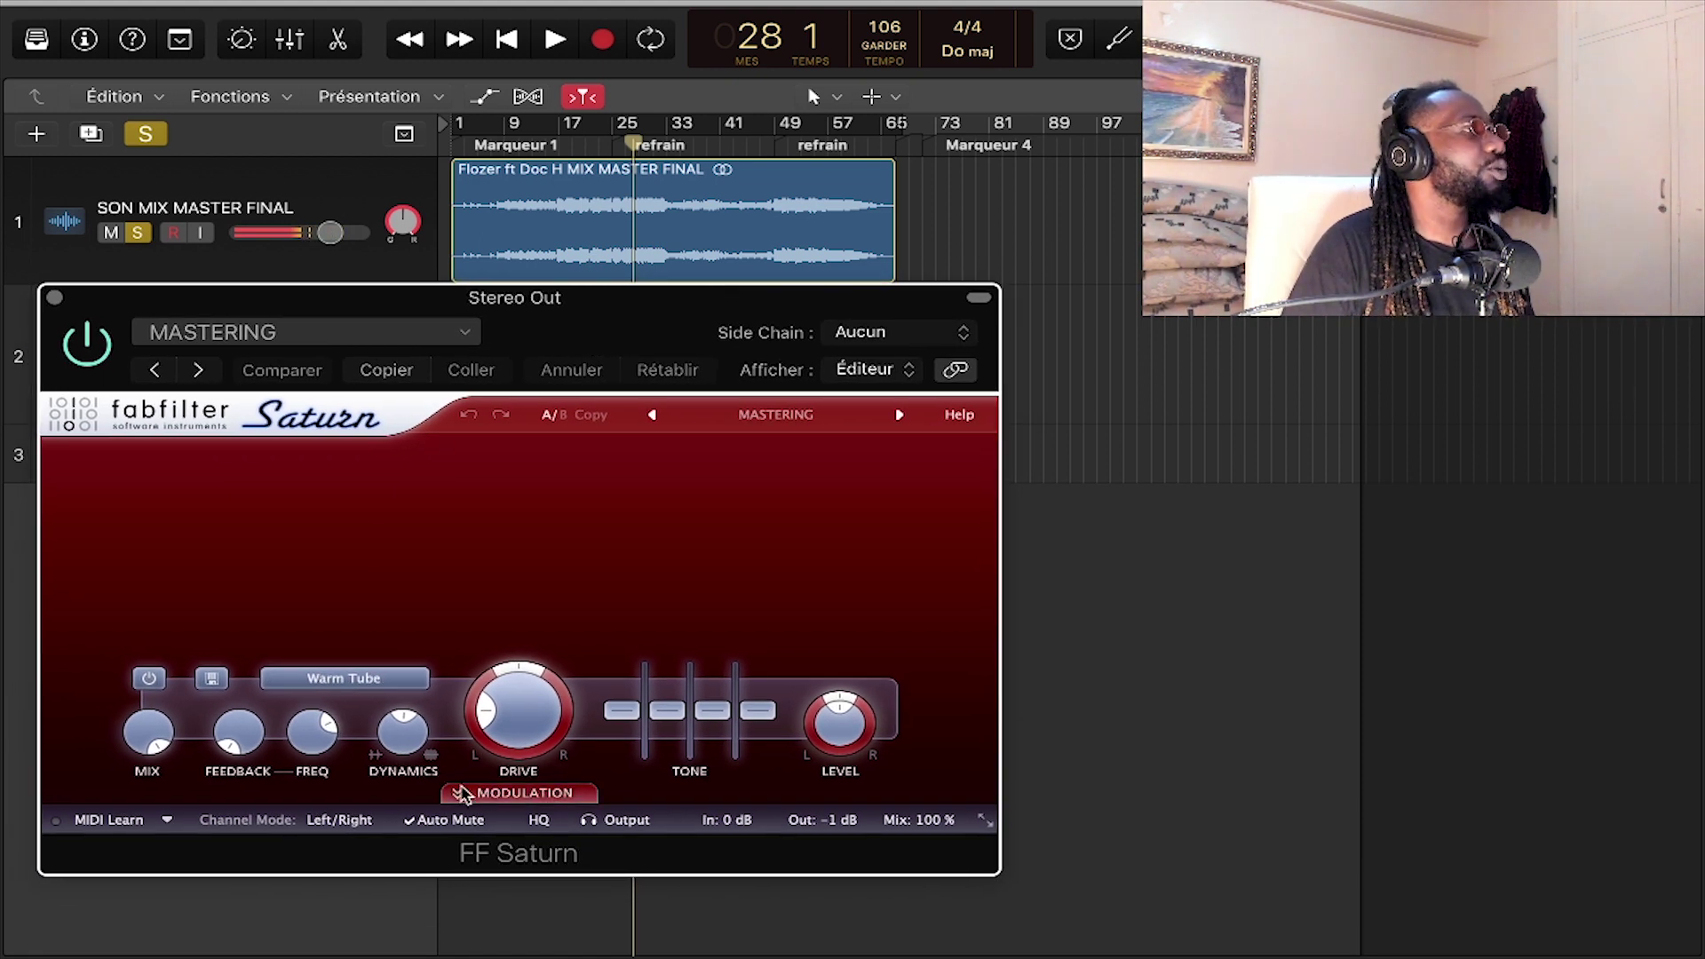
pyautogui.click(332, 682)
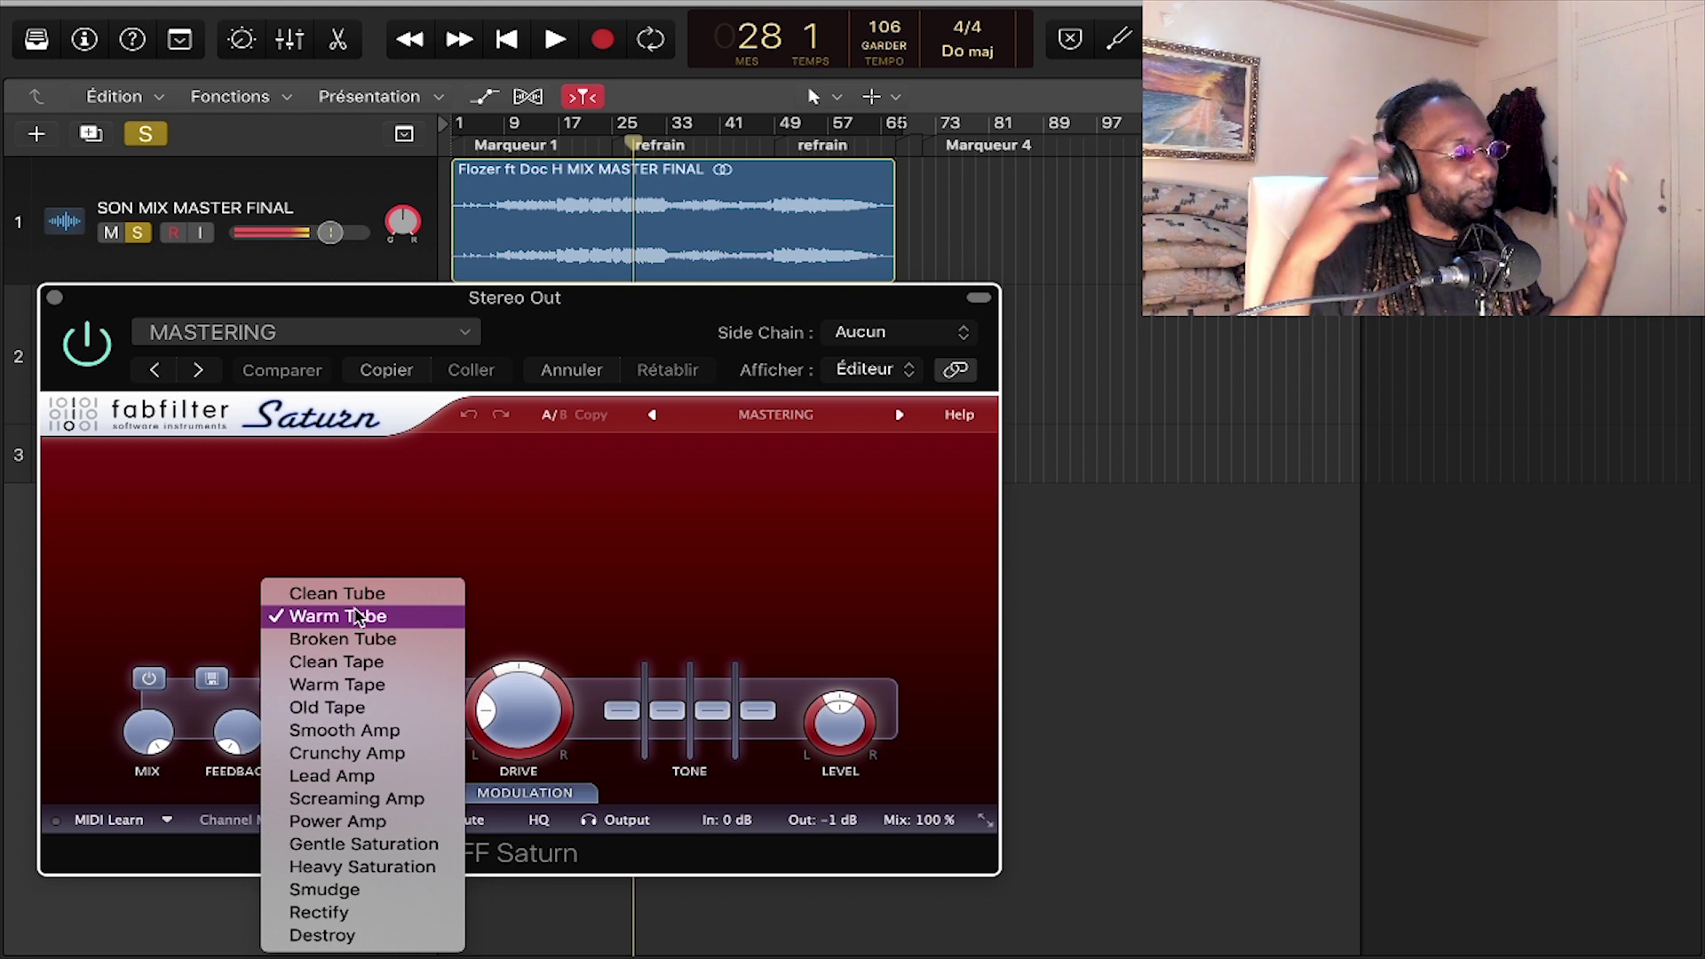
pyautogui.click(587, 319)
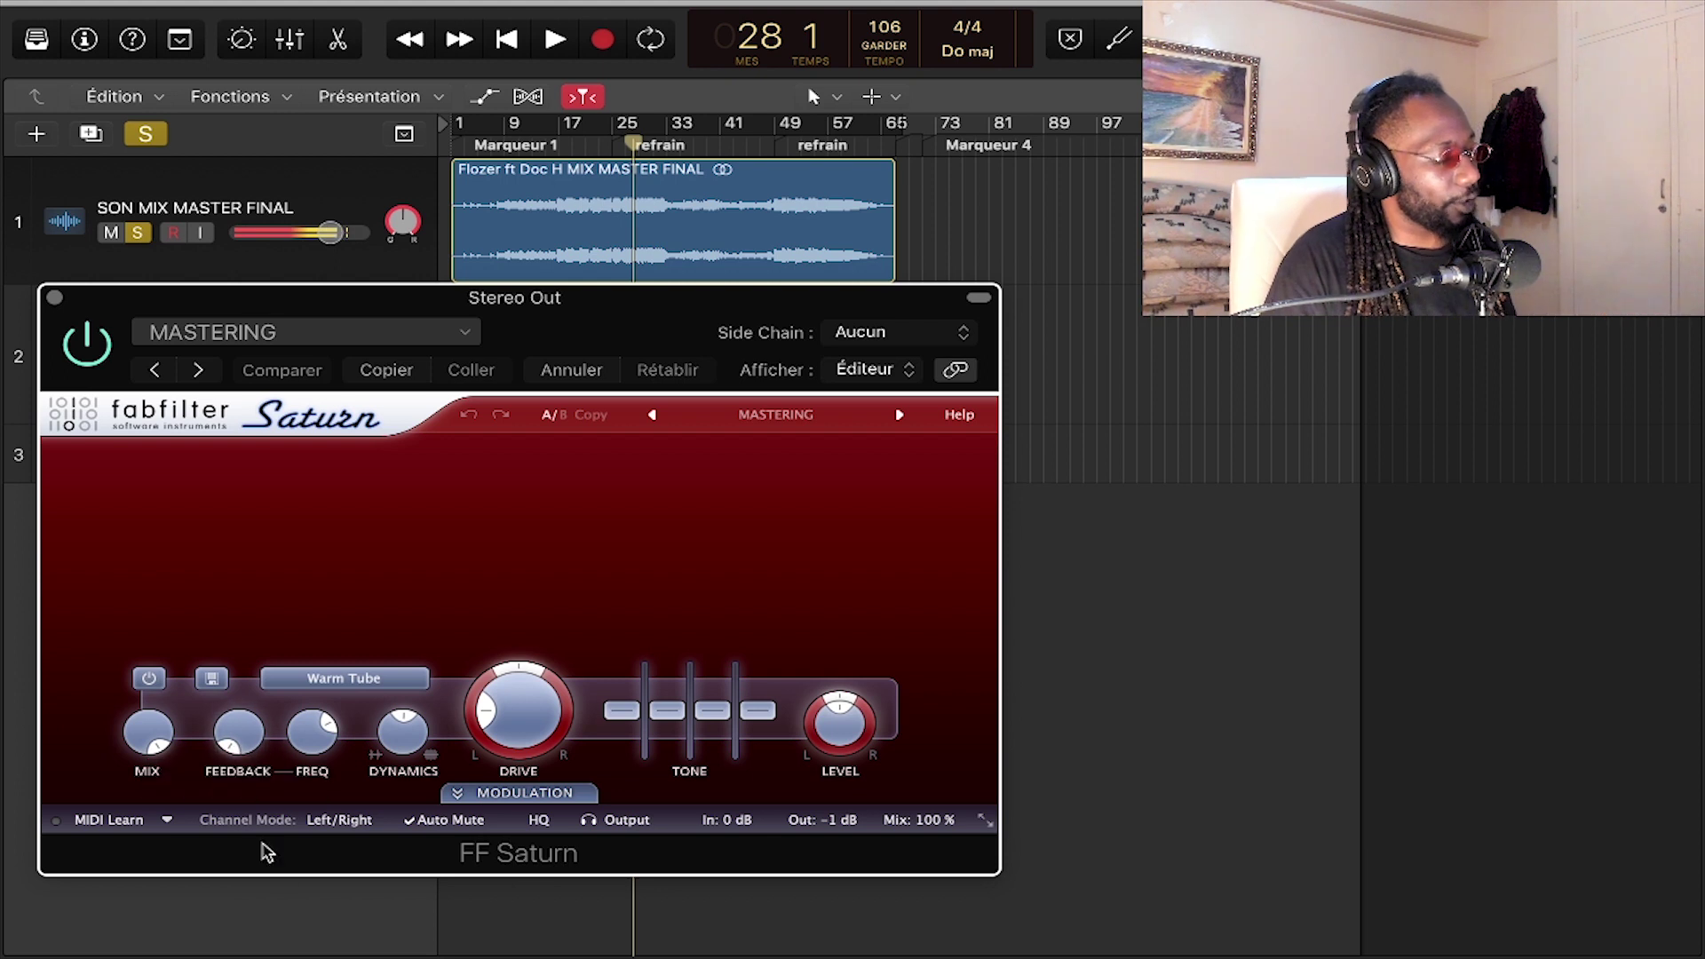
pyautogui.moveTo(230, 755)
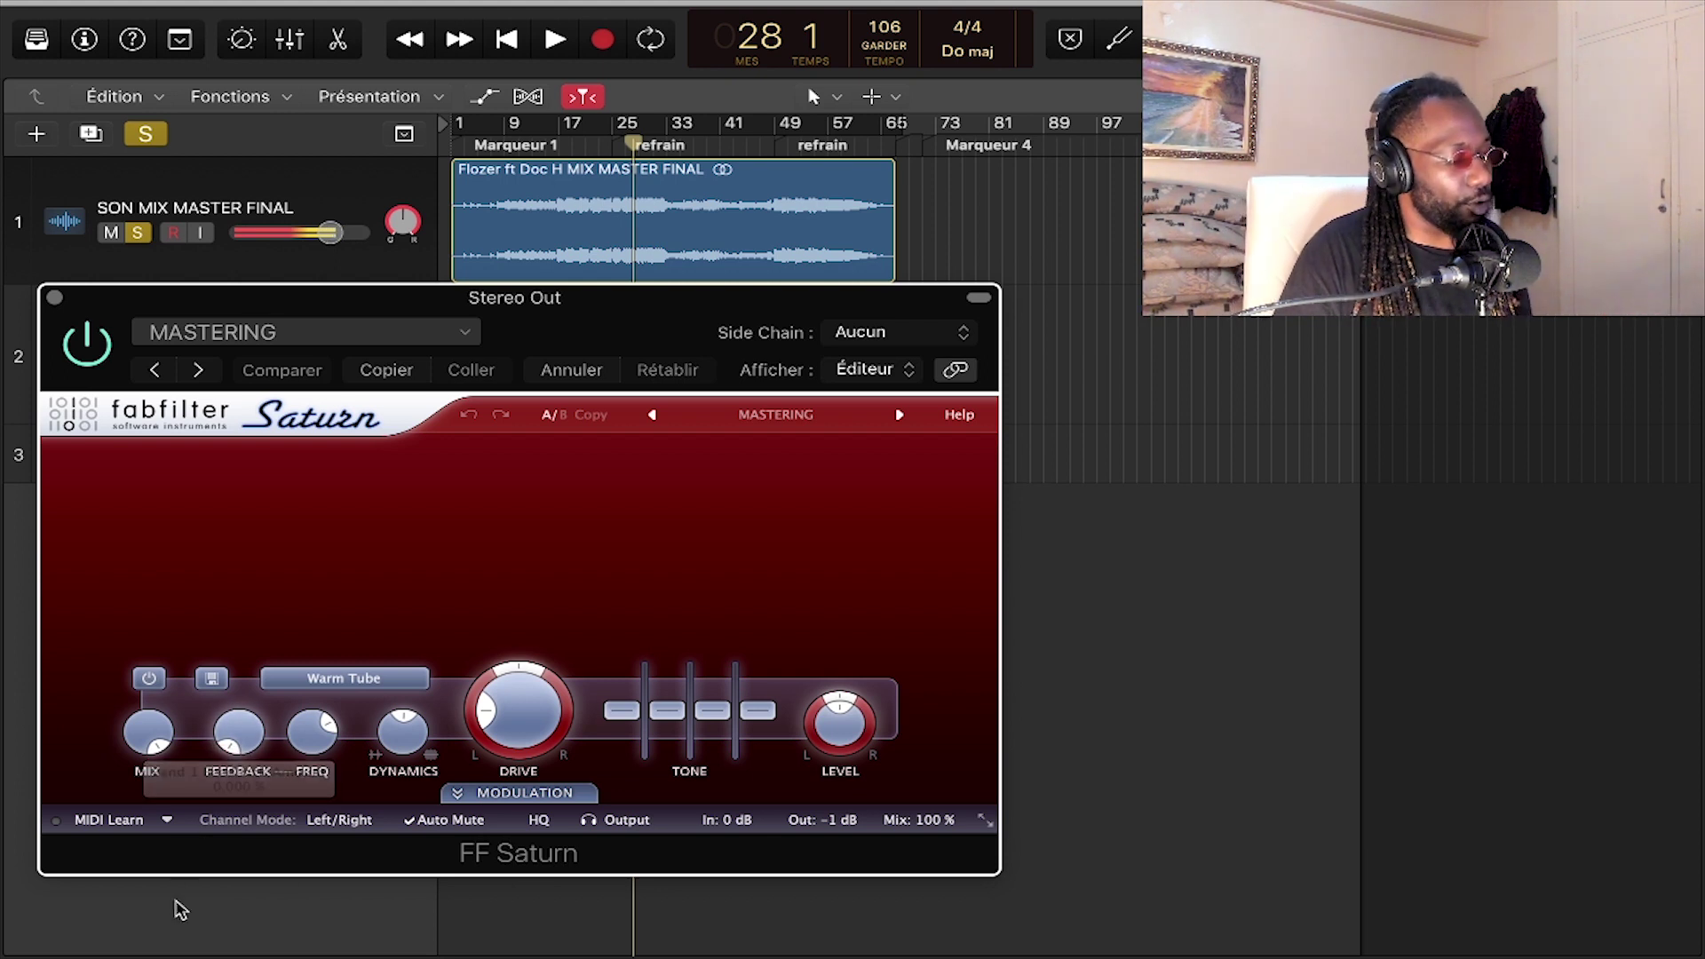
pyautogui.moveTo(155, 747)
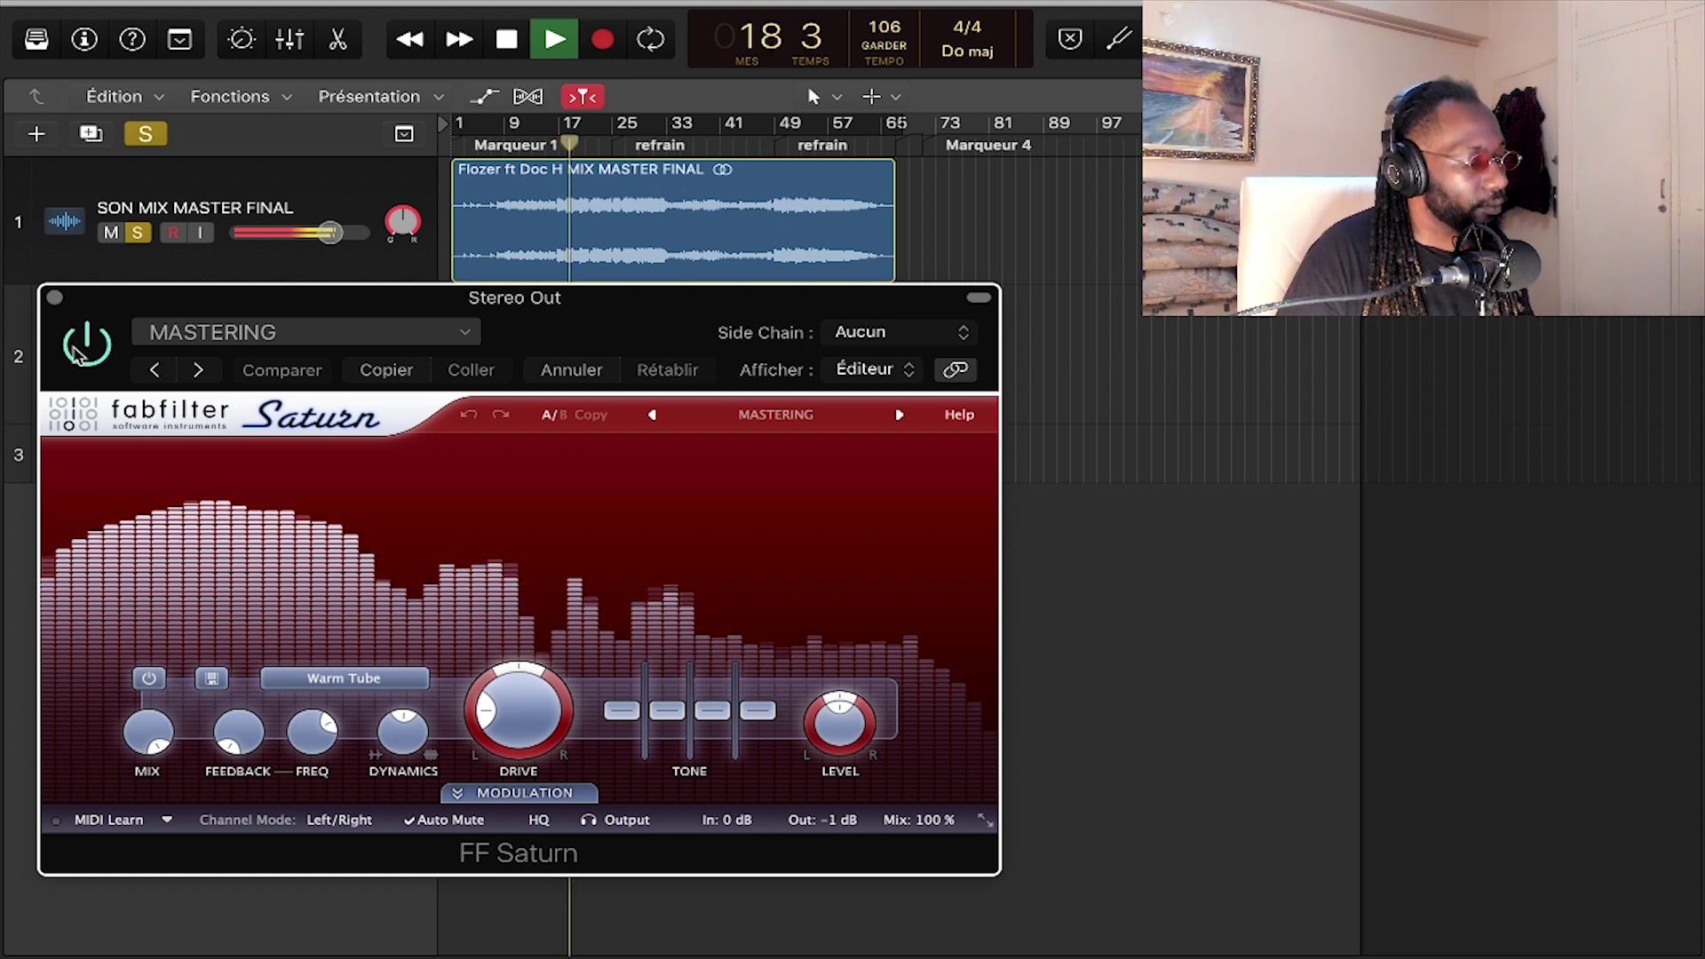
# - Compare the playing mix with Saturn bypassed and enabled, leaving Saturn enabled and stopping playback
pyautogui.click(79, 354)
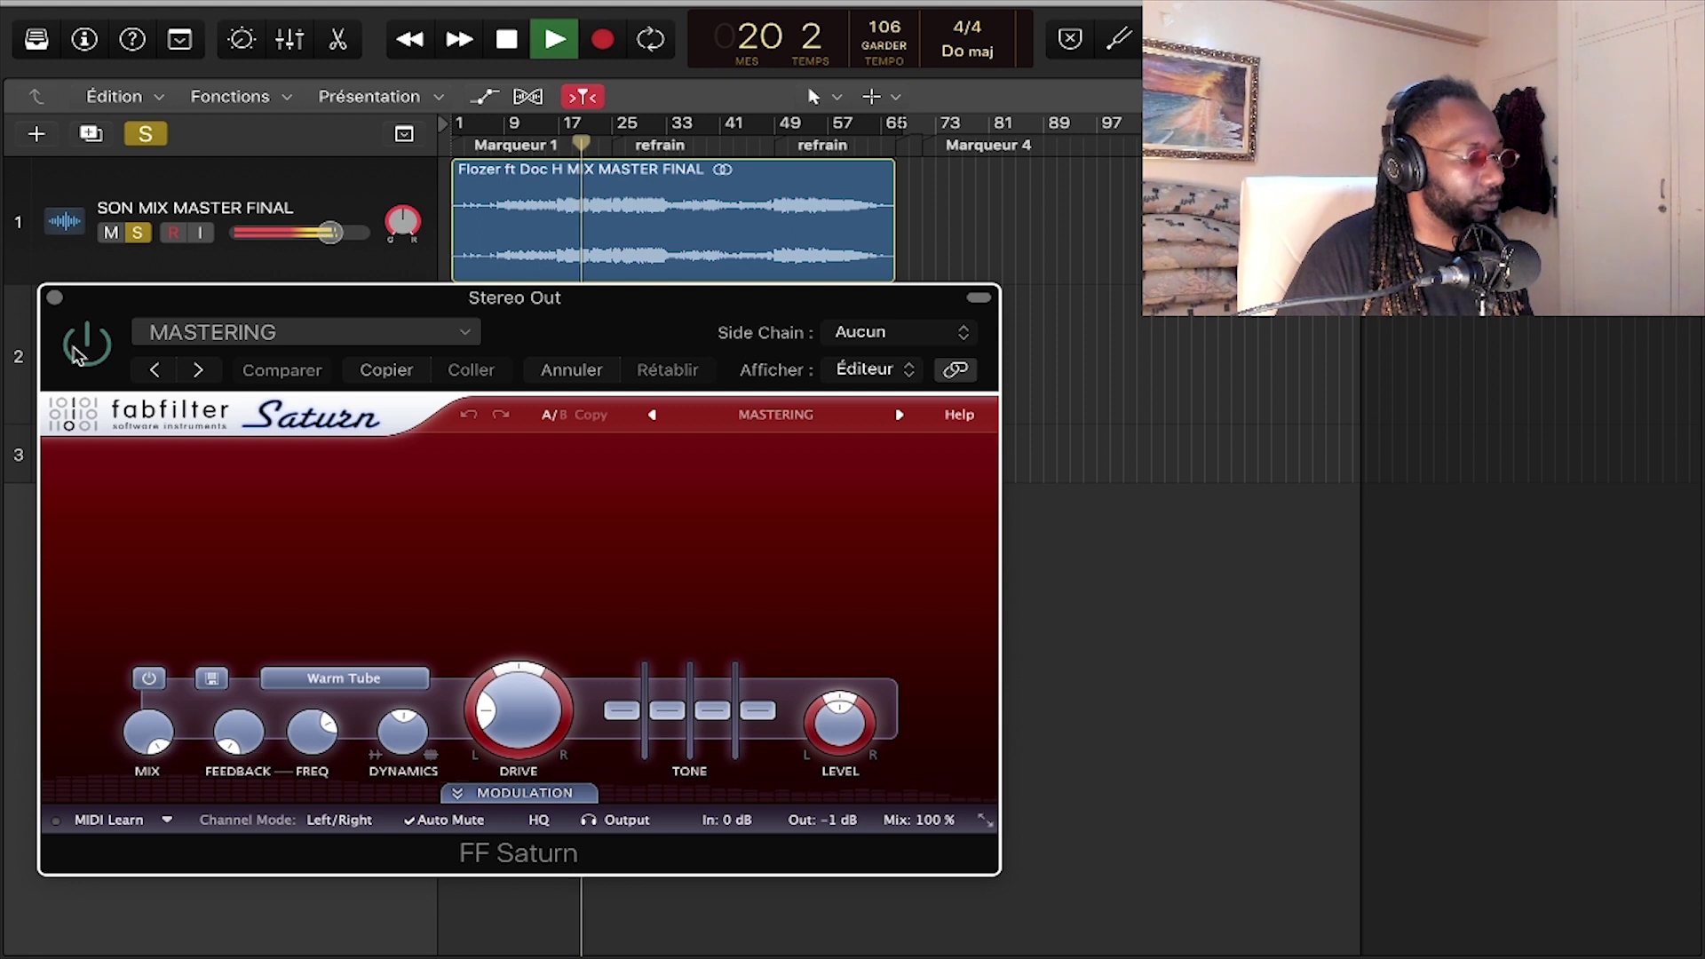
pyautogui.click(79, 354)
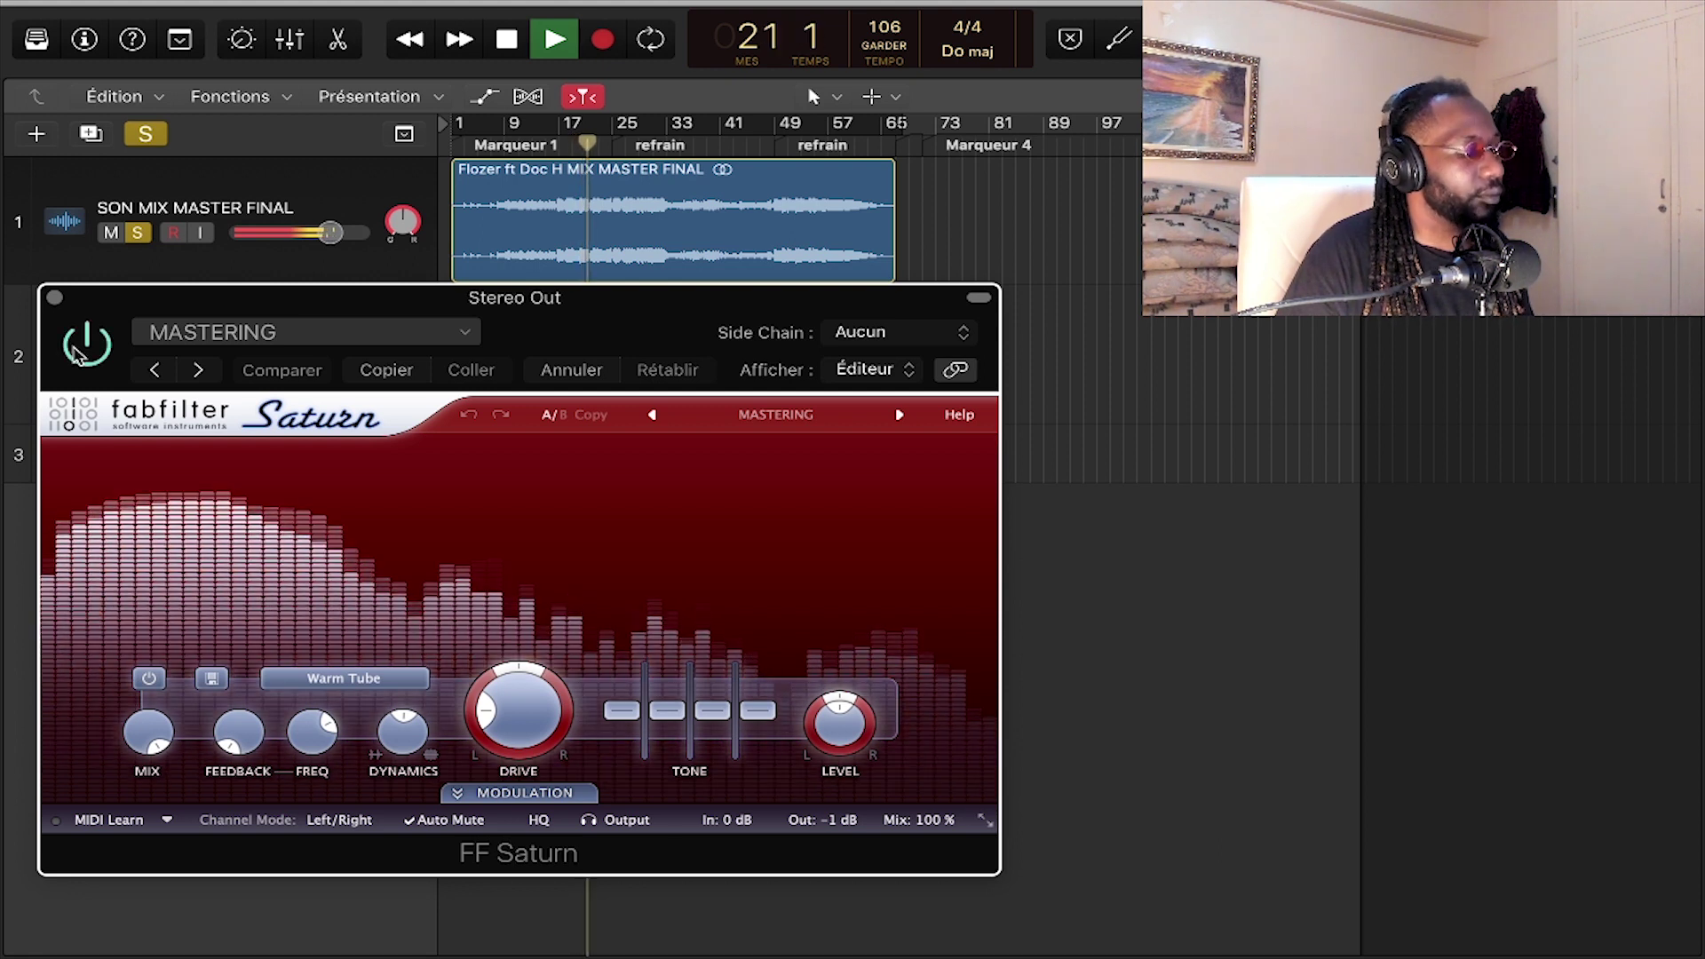
pyautogui.press('space')
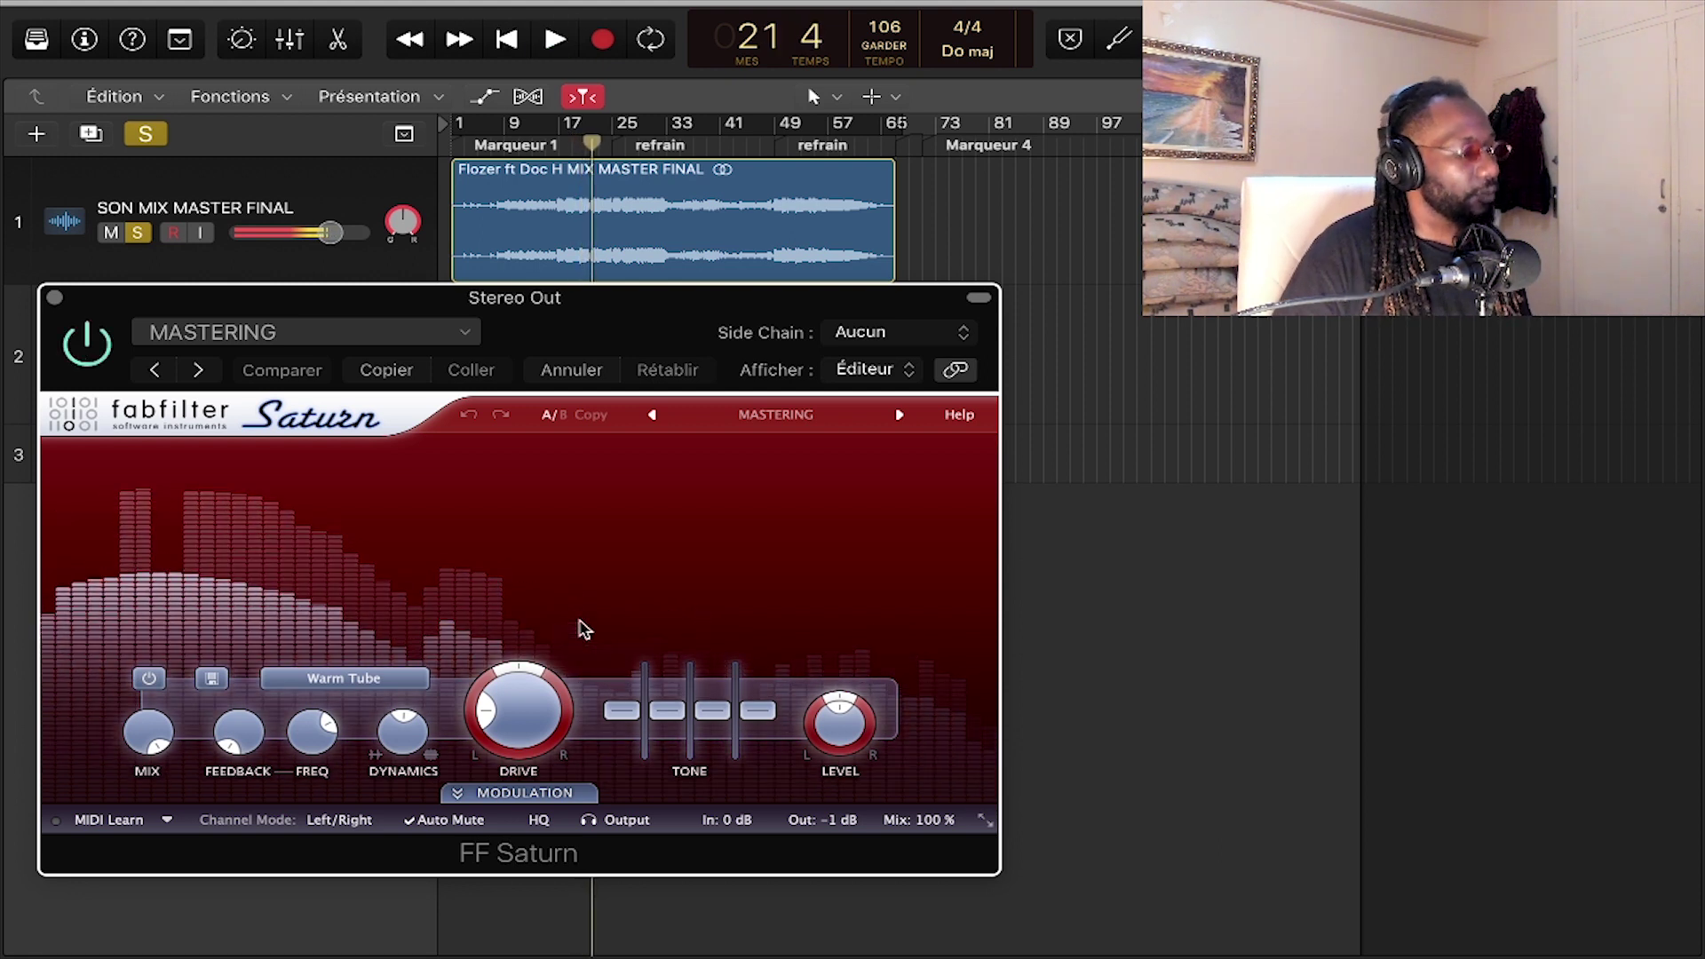
# - Close the Saturn window and bring the C4 multiband processor on the Stereo Out into view to examine its band settings
pyautogui.moveTo(53, 300); pyautogui.dragTo(69, 248)
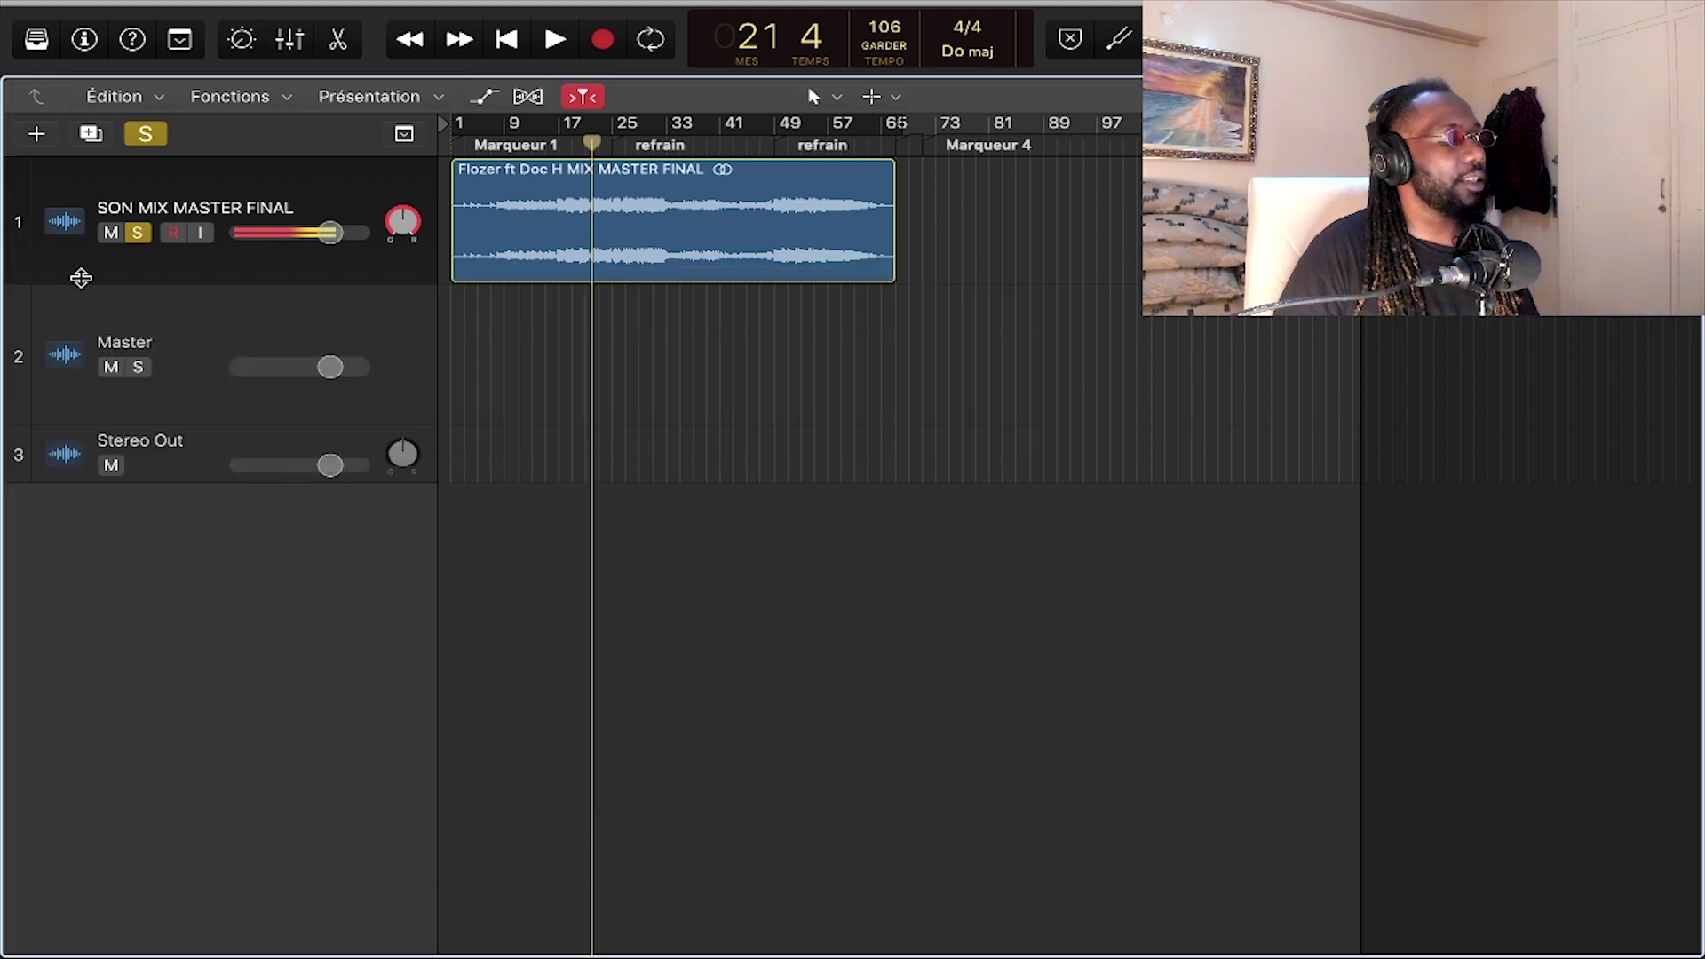
pyautogui.click(72, 281)
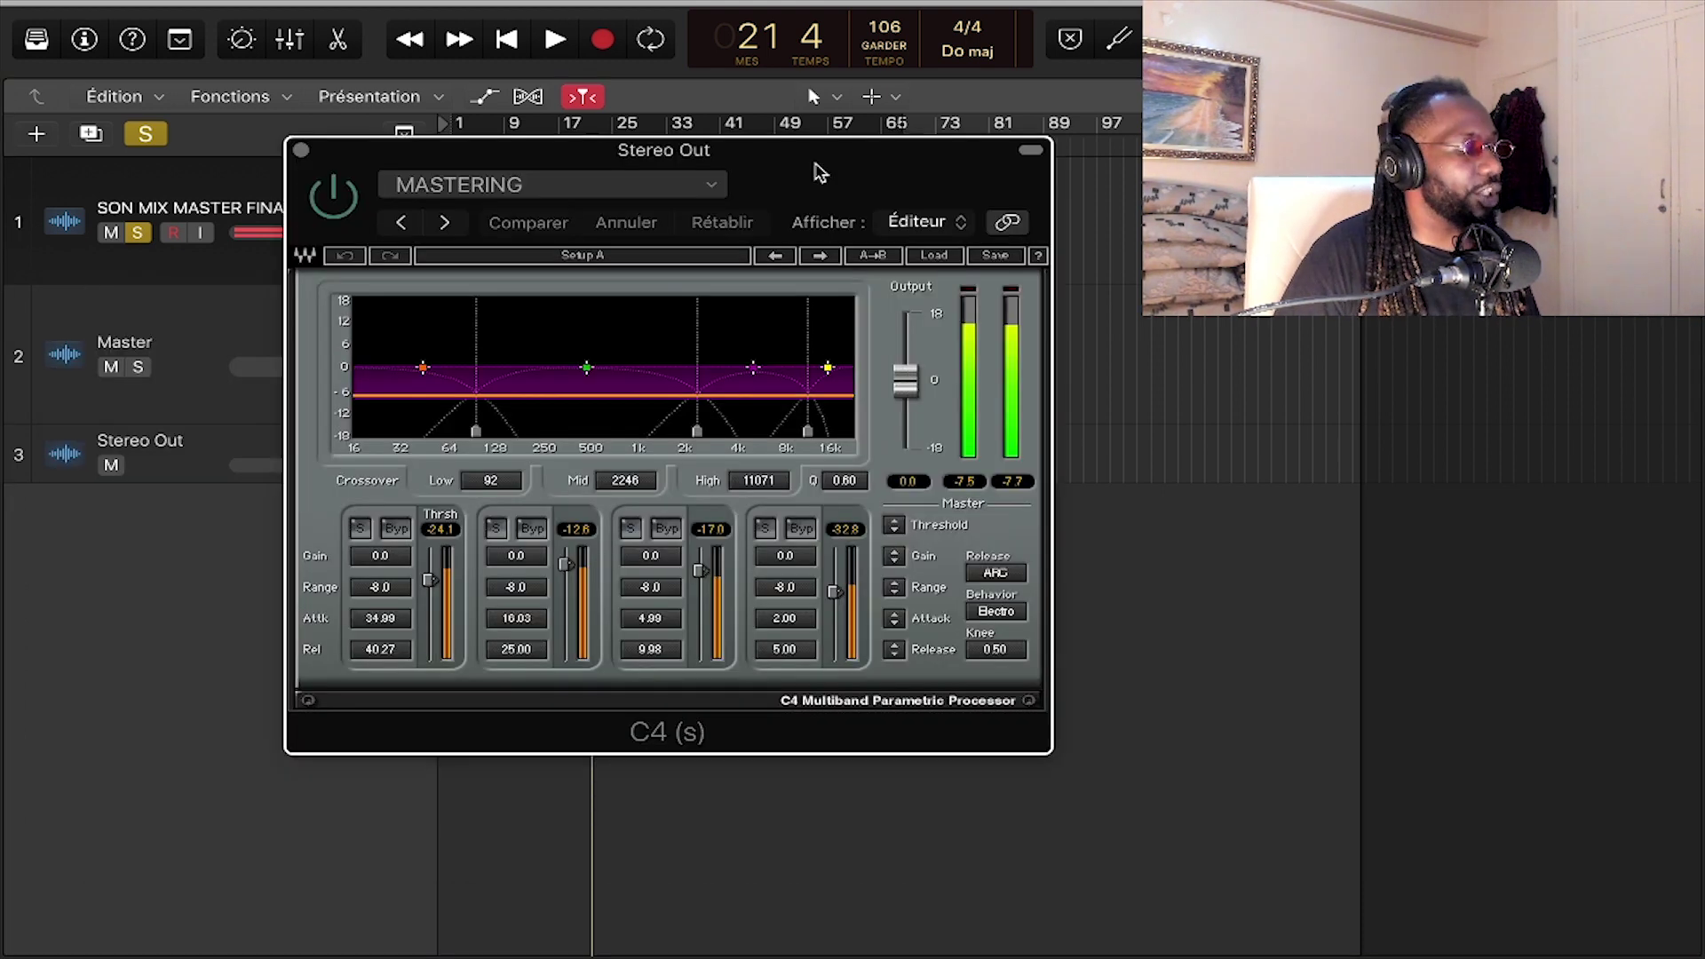
pyautogui.moveTo(854, 185); pyautogui.dragTo(744, 264)
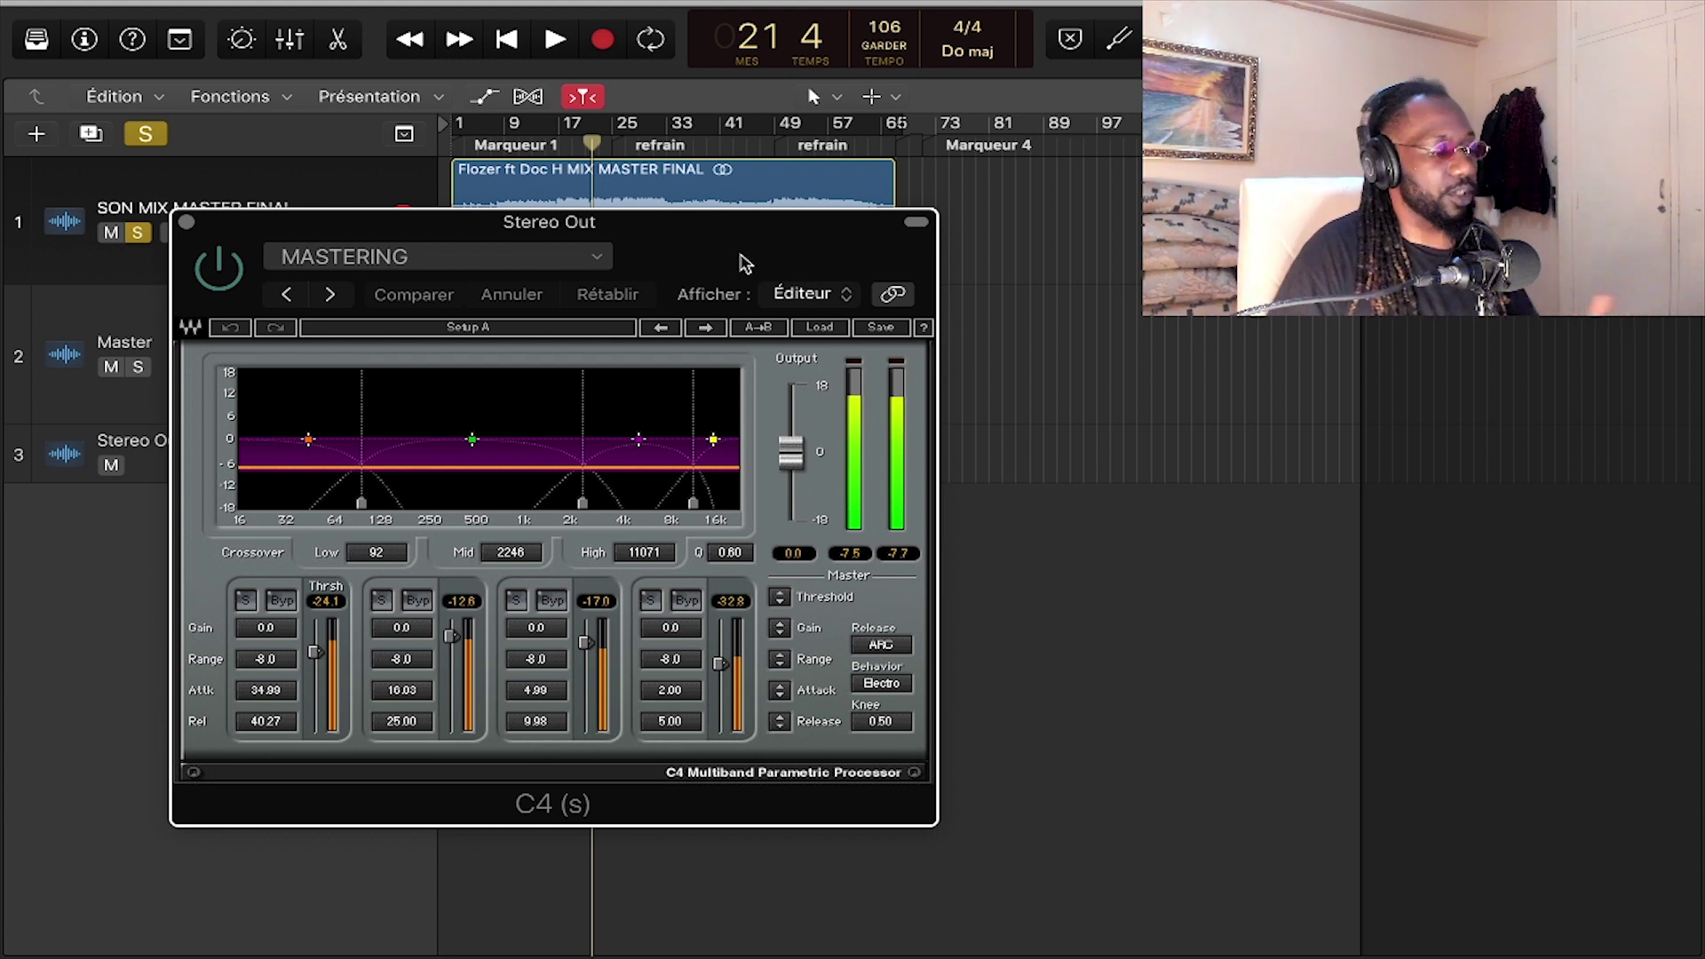
pyautogui.moveTo(723, 251); pyautogui.dragTo(621, 310)
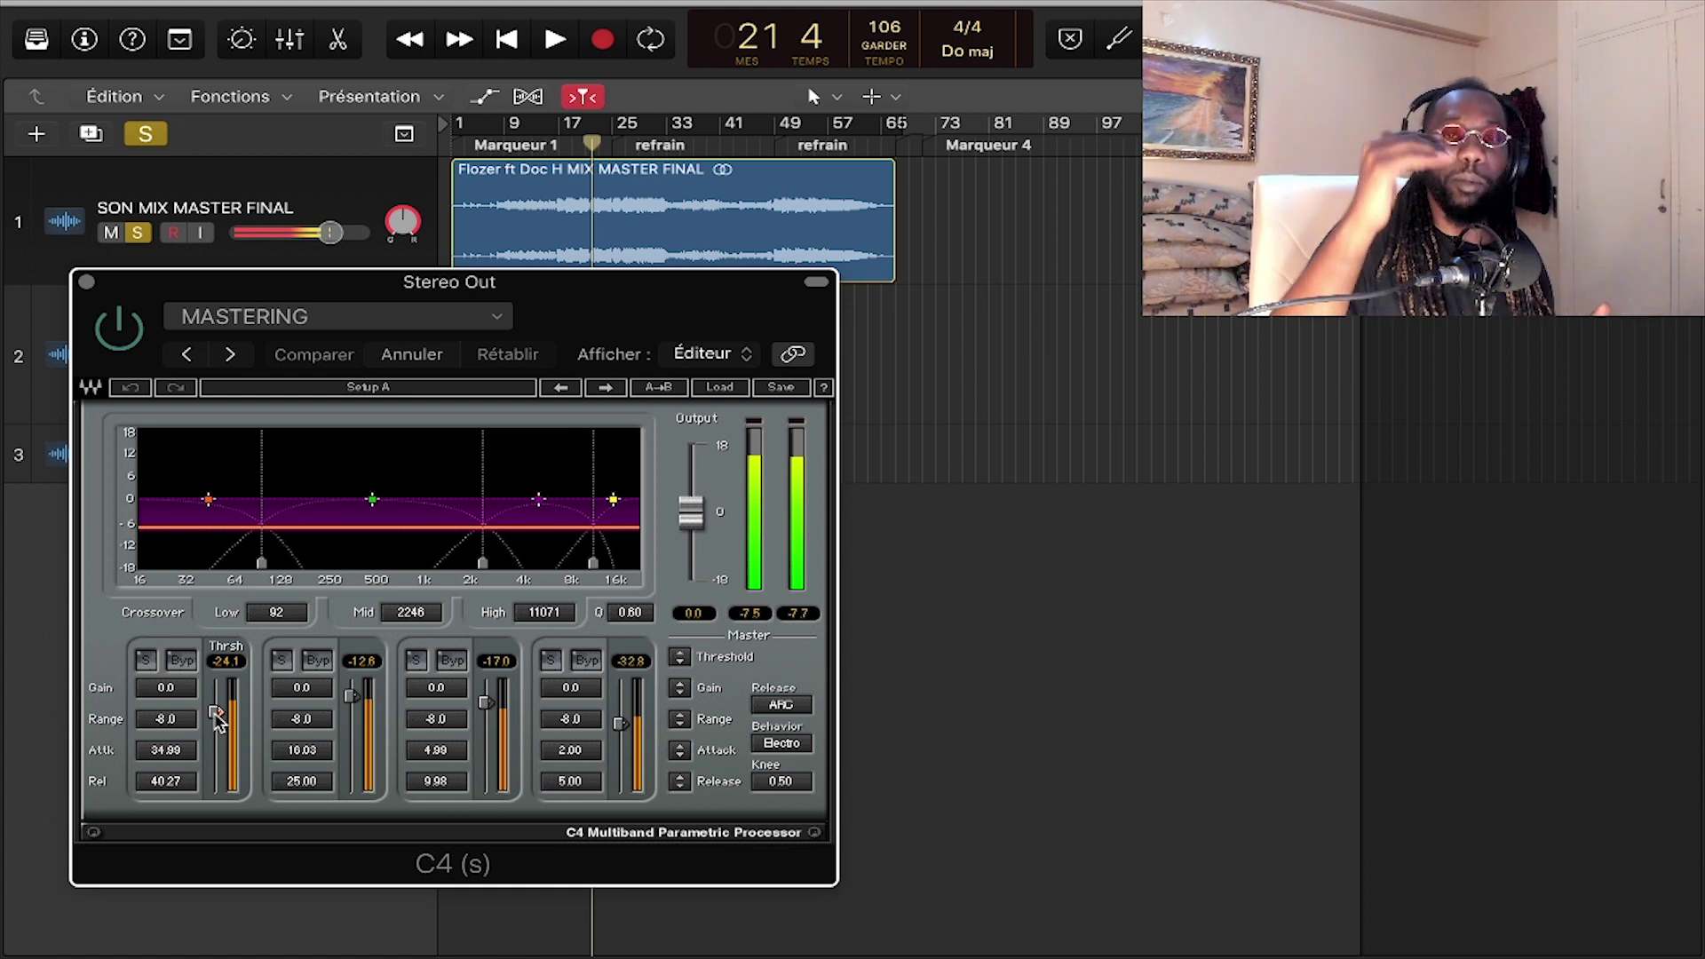
pyautogui.moveTo(615, 328); pyautogui.dragTo(880, 370)
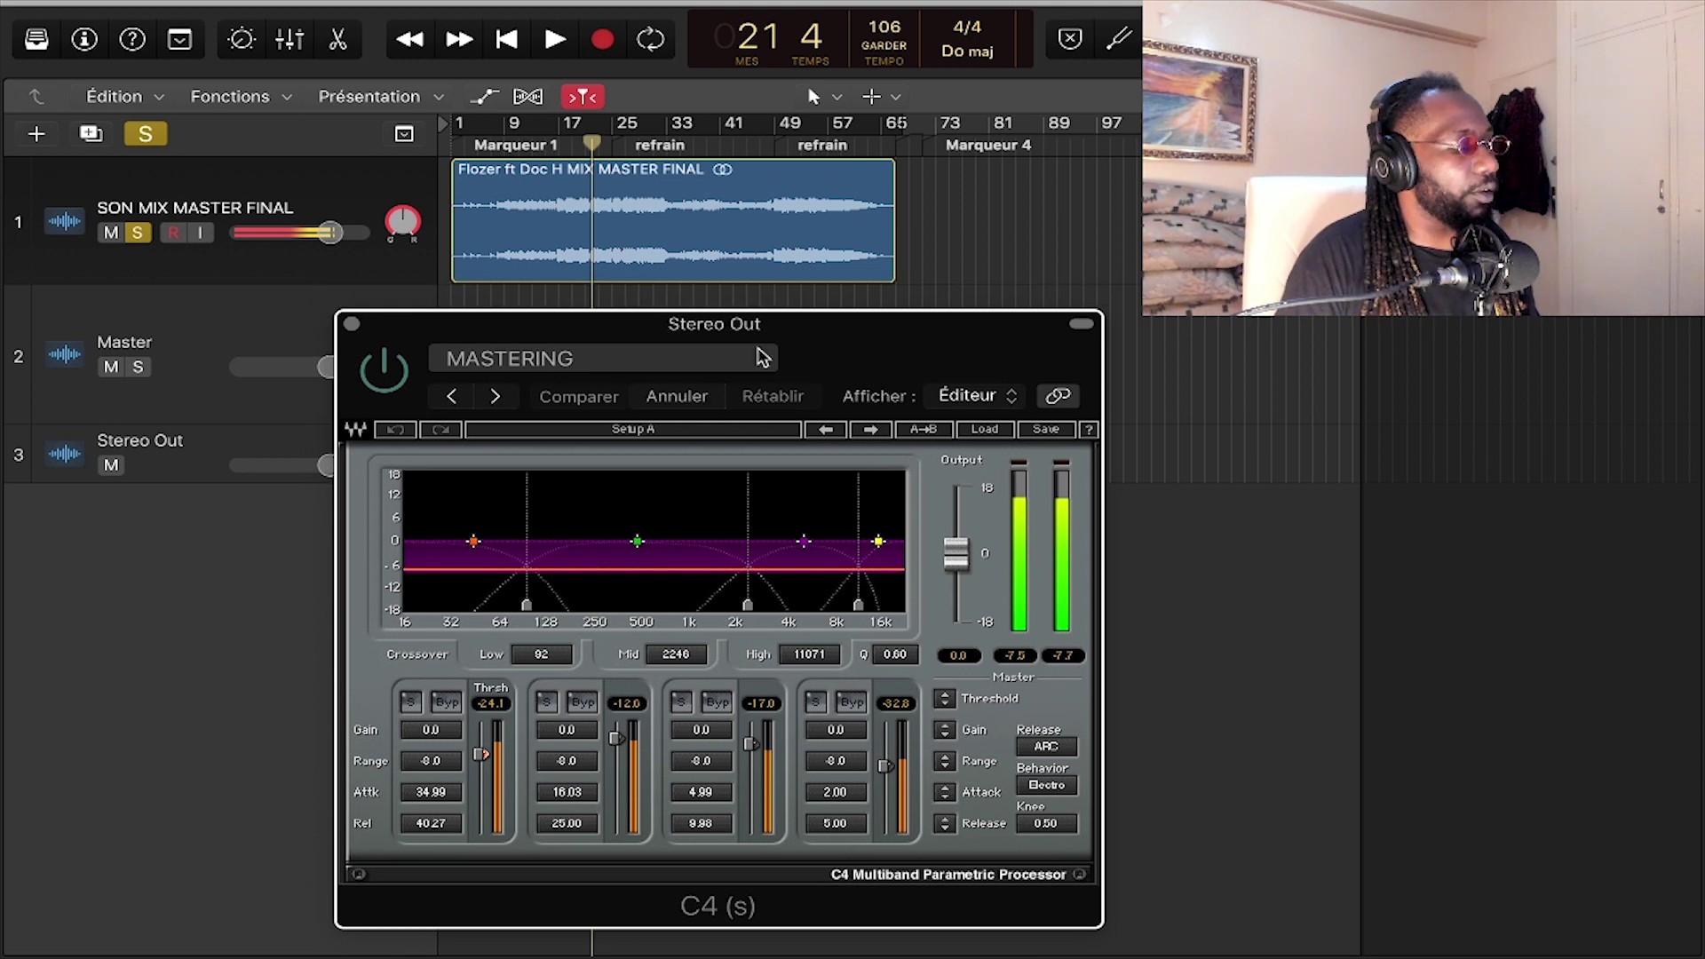
# - Play the mix from around bar 17 with C4 bypassed, enable it to compare, and stop playback with its window closed
pyautogui.click(562, 158)
pyautogui.press('space')
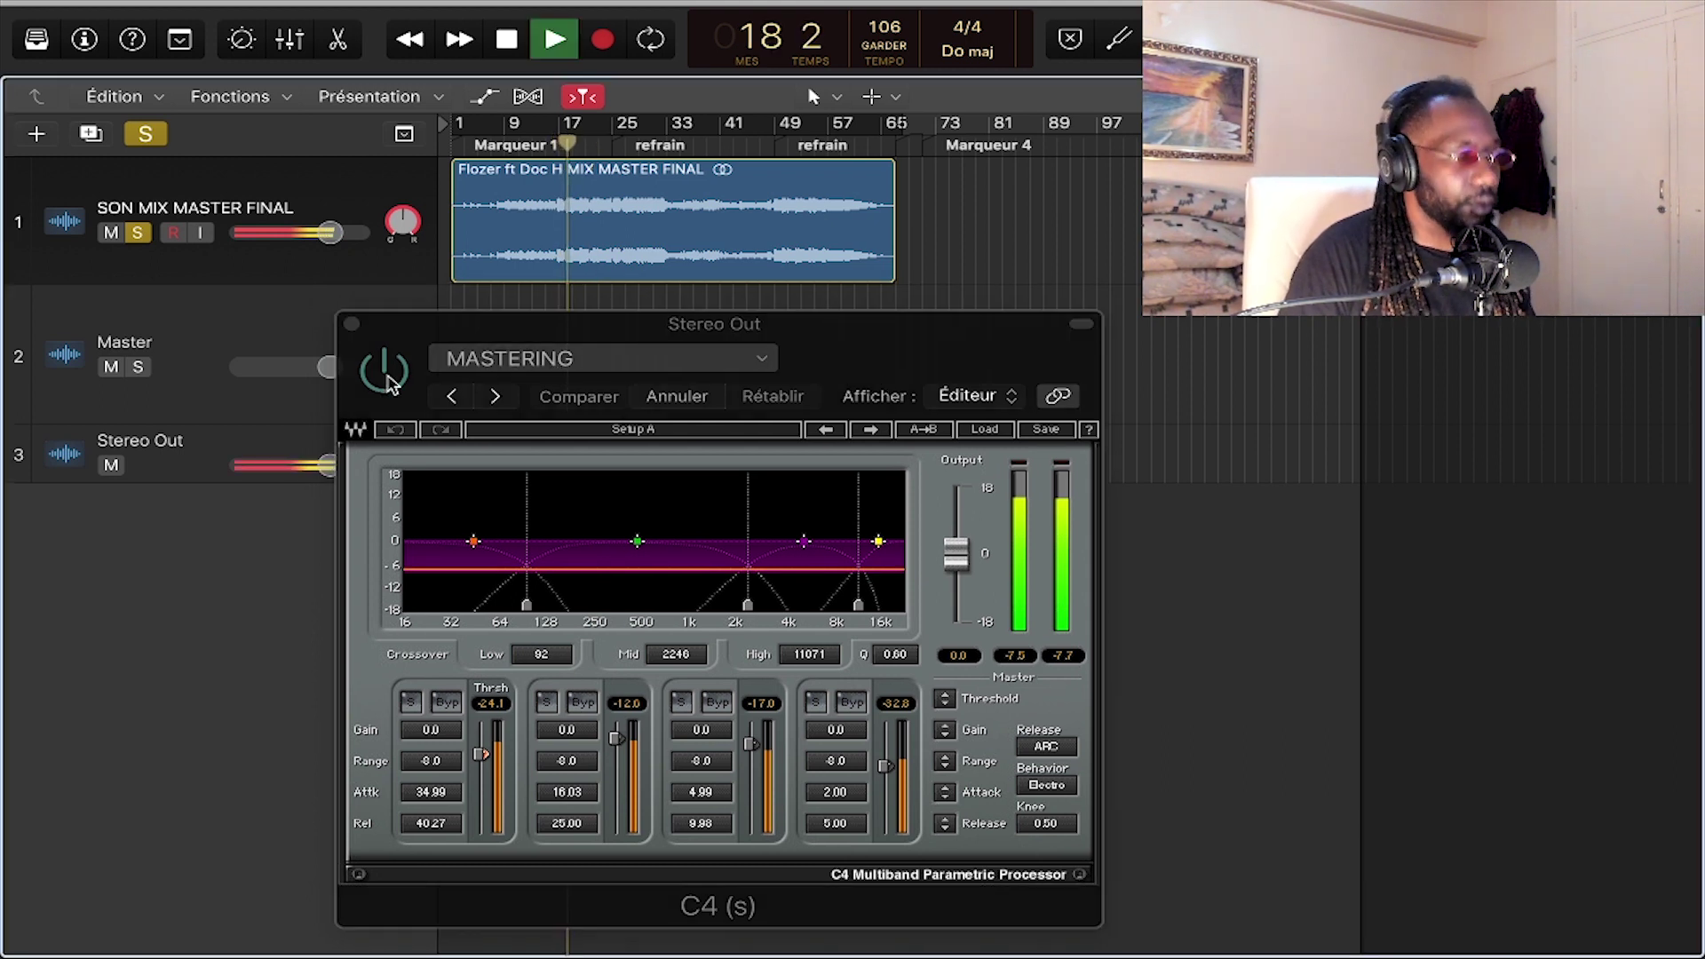
pyautogui.click(385, 373)
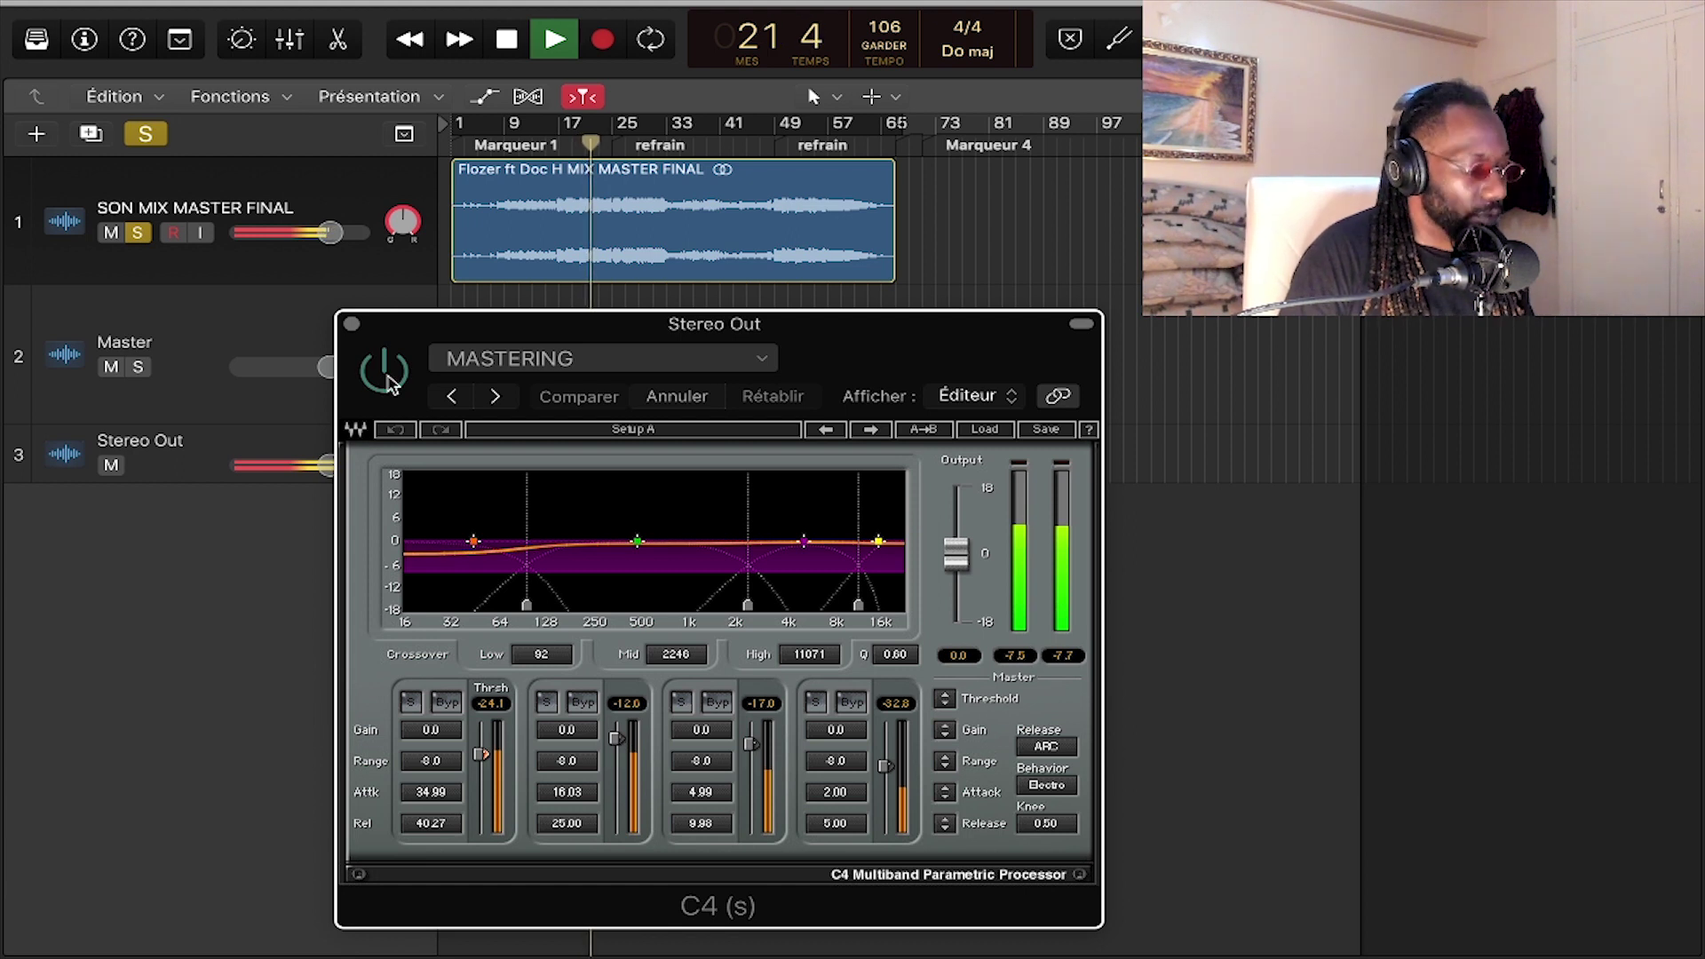
pyautogui.click(384, 373)
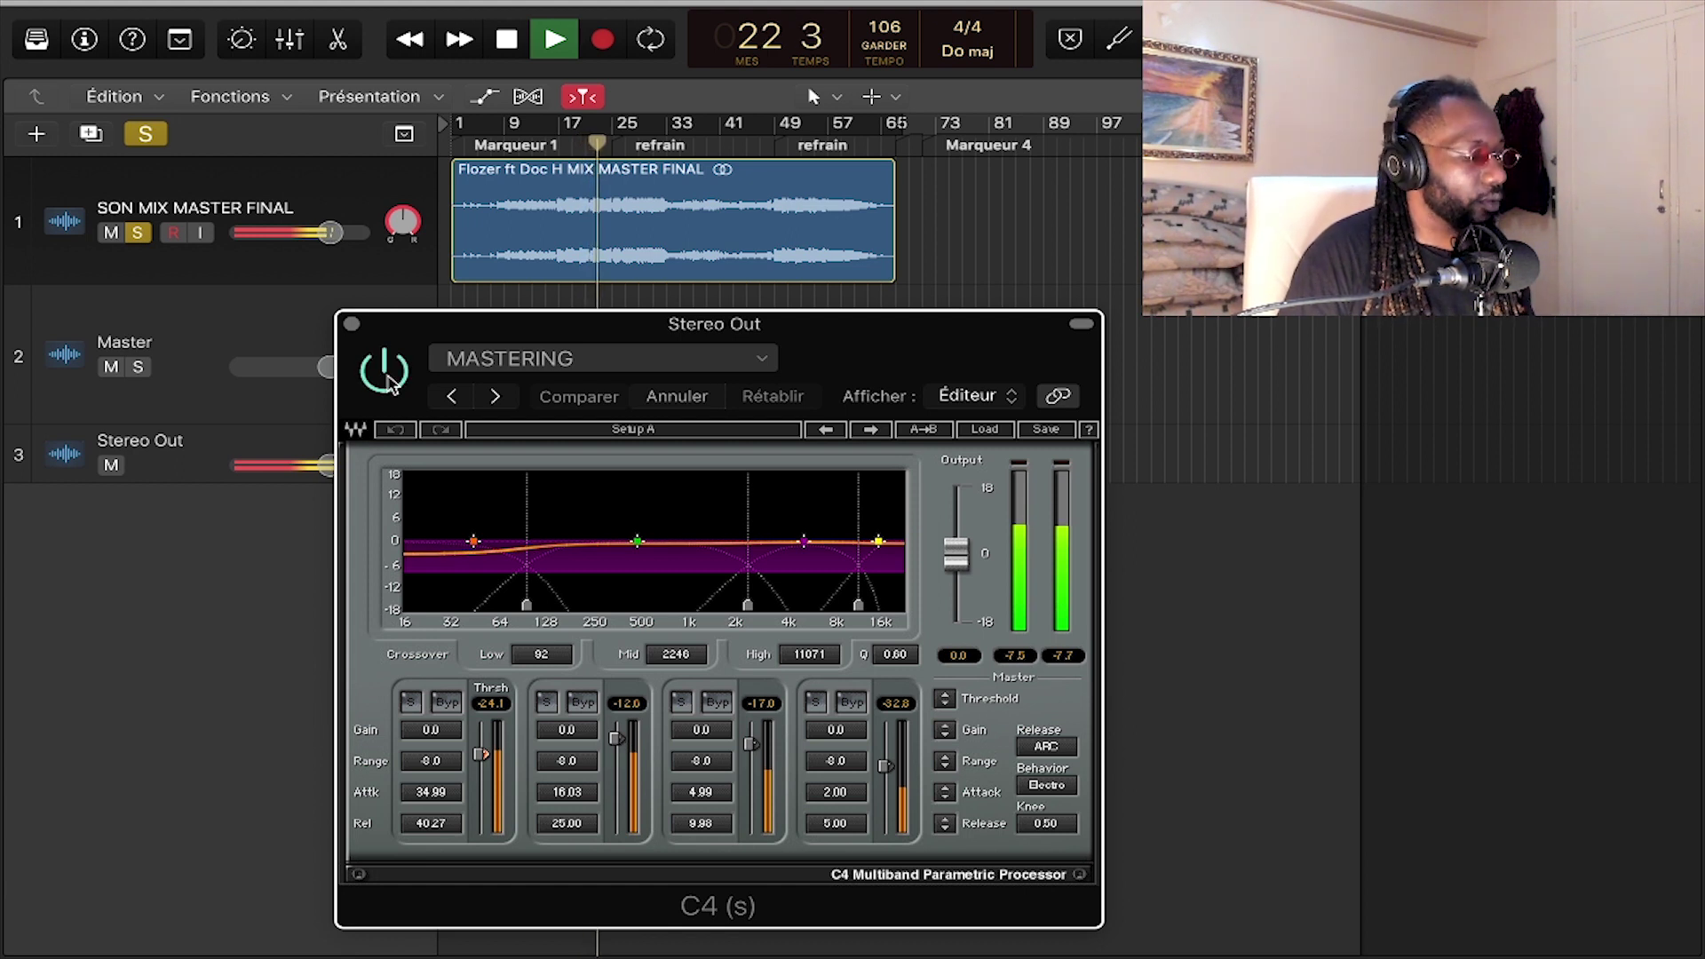
pyautogui.click(352, 326)
pyautogui.press('space')
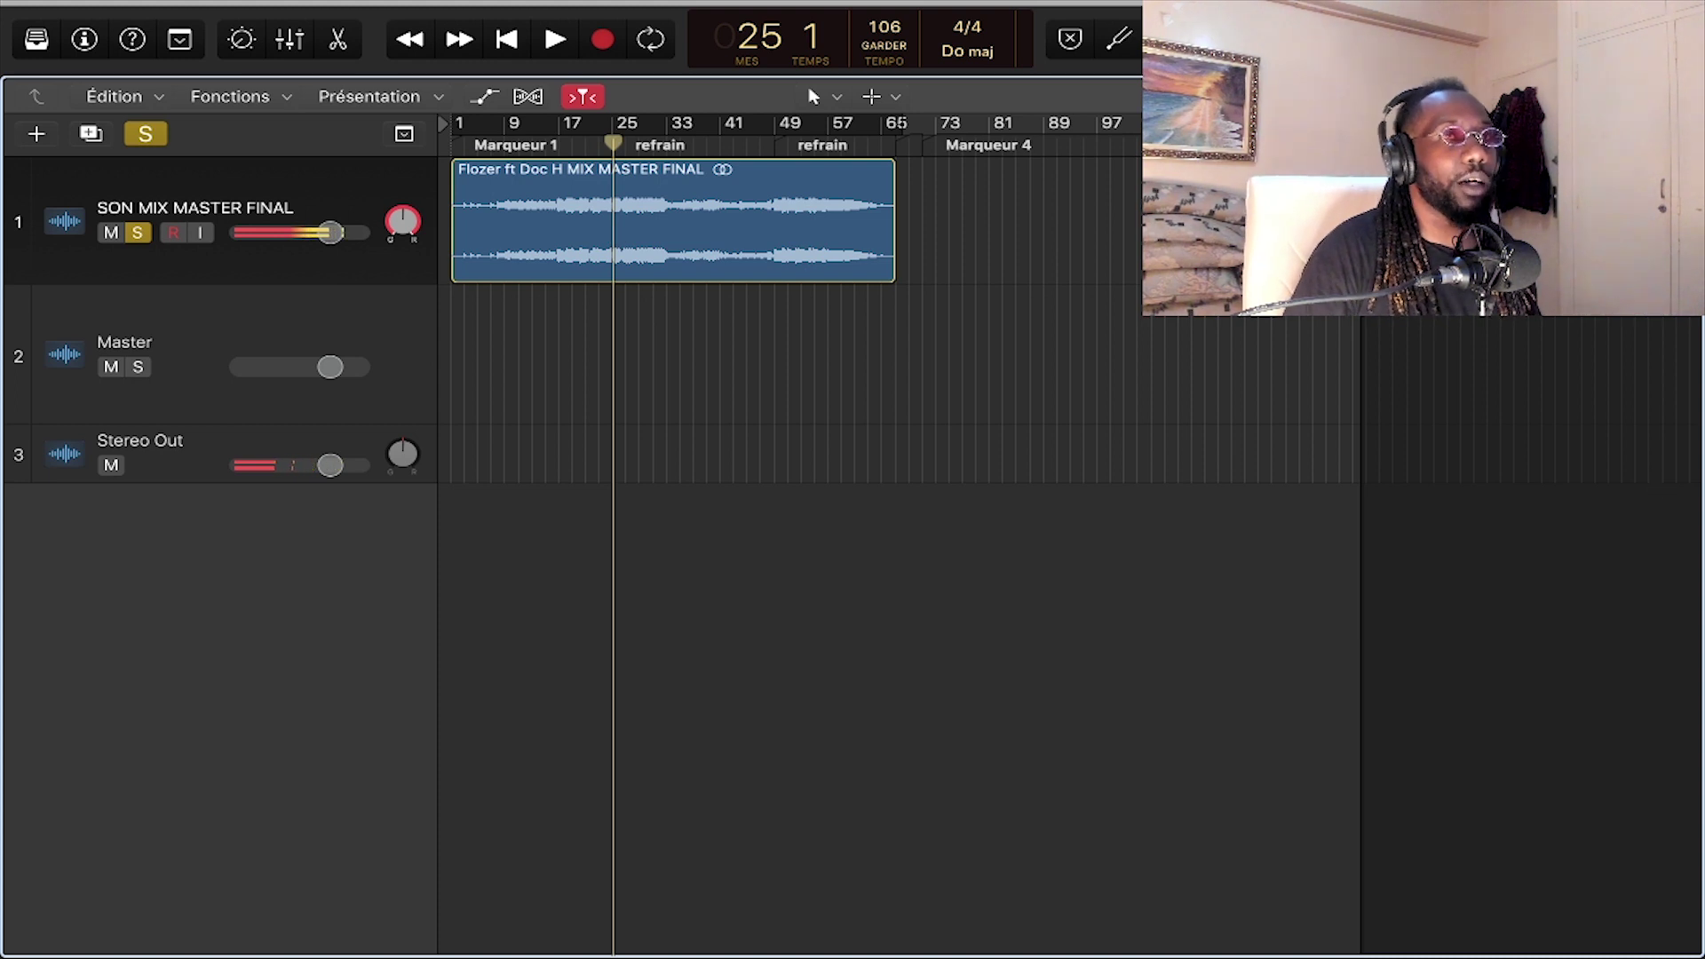
# - Show the C4 settings again, close that window, and bring the FabFilter Pro-L limiter fully into view
pyautogui.press('v')
pyautogui.moveTo(861, 346); pyautogui.dragTo(894, 308)
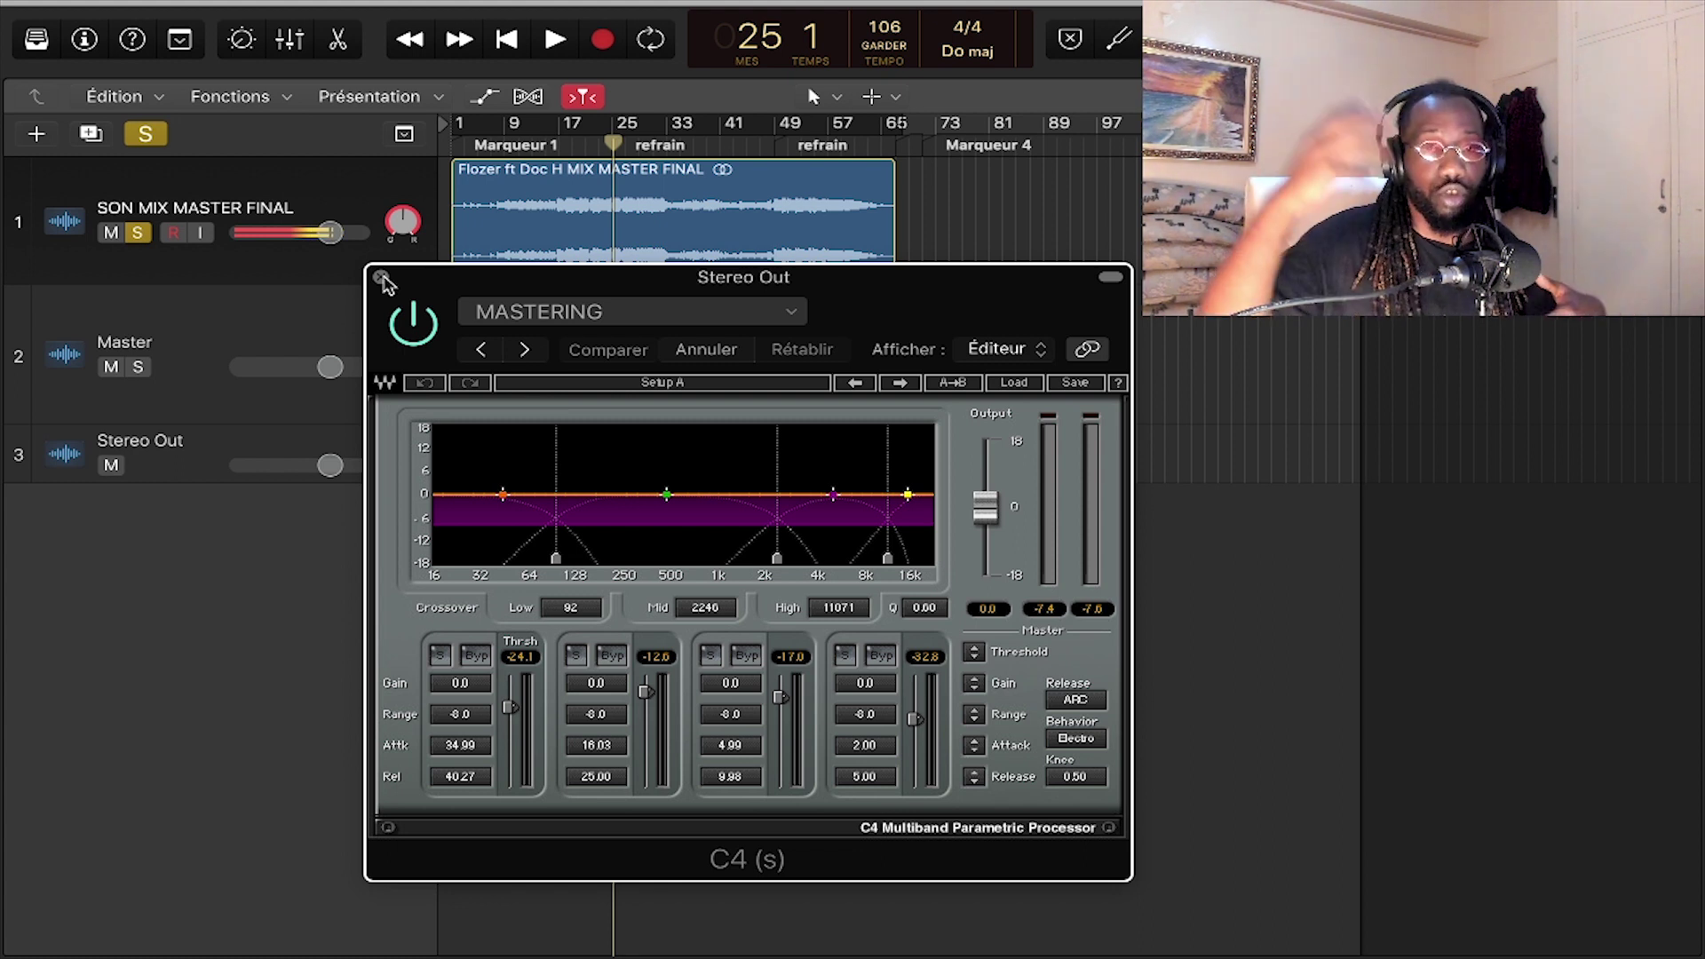
pyautogui.click(381, 278)
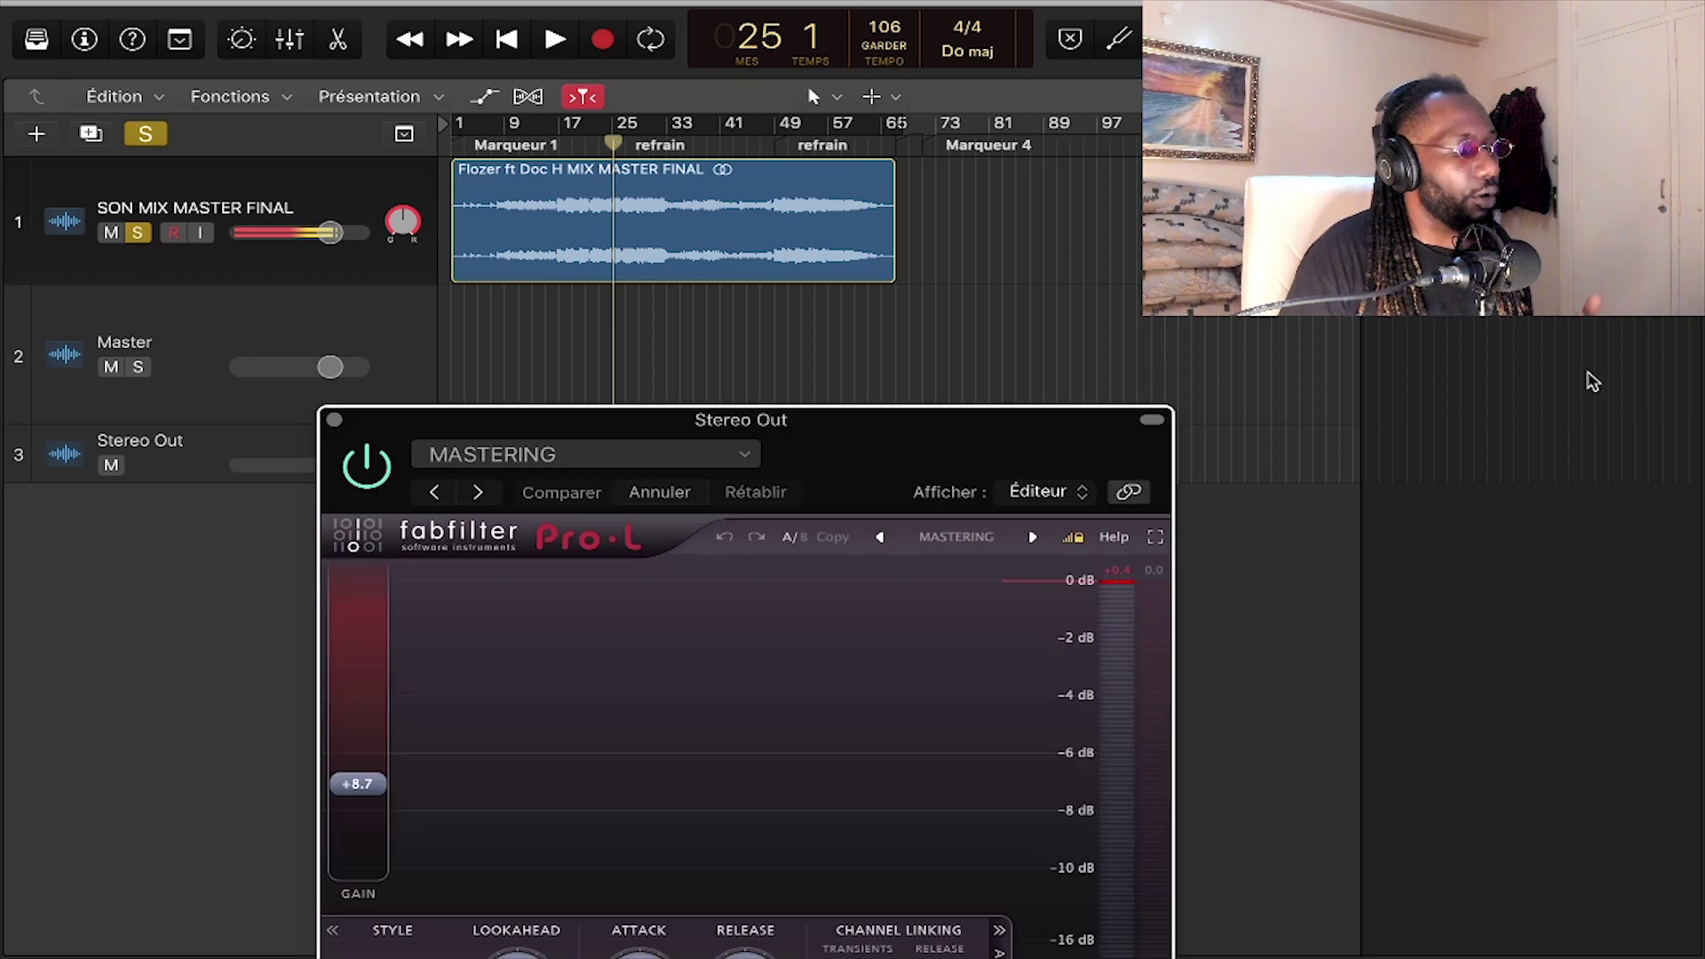
pyautogui.moveTo(854, 448); pyautogui.dragTo(701, 265)
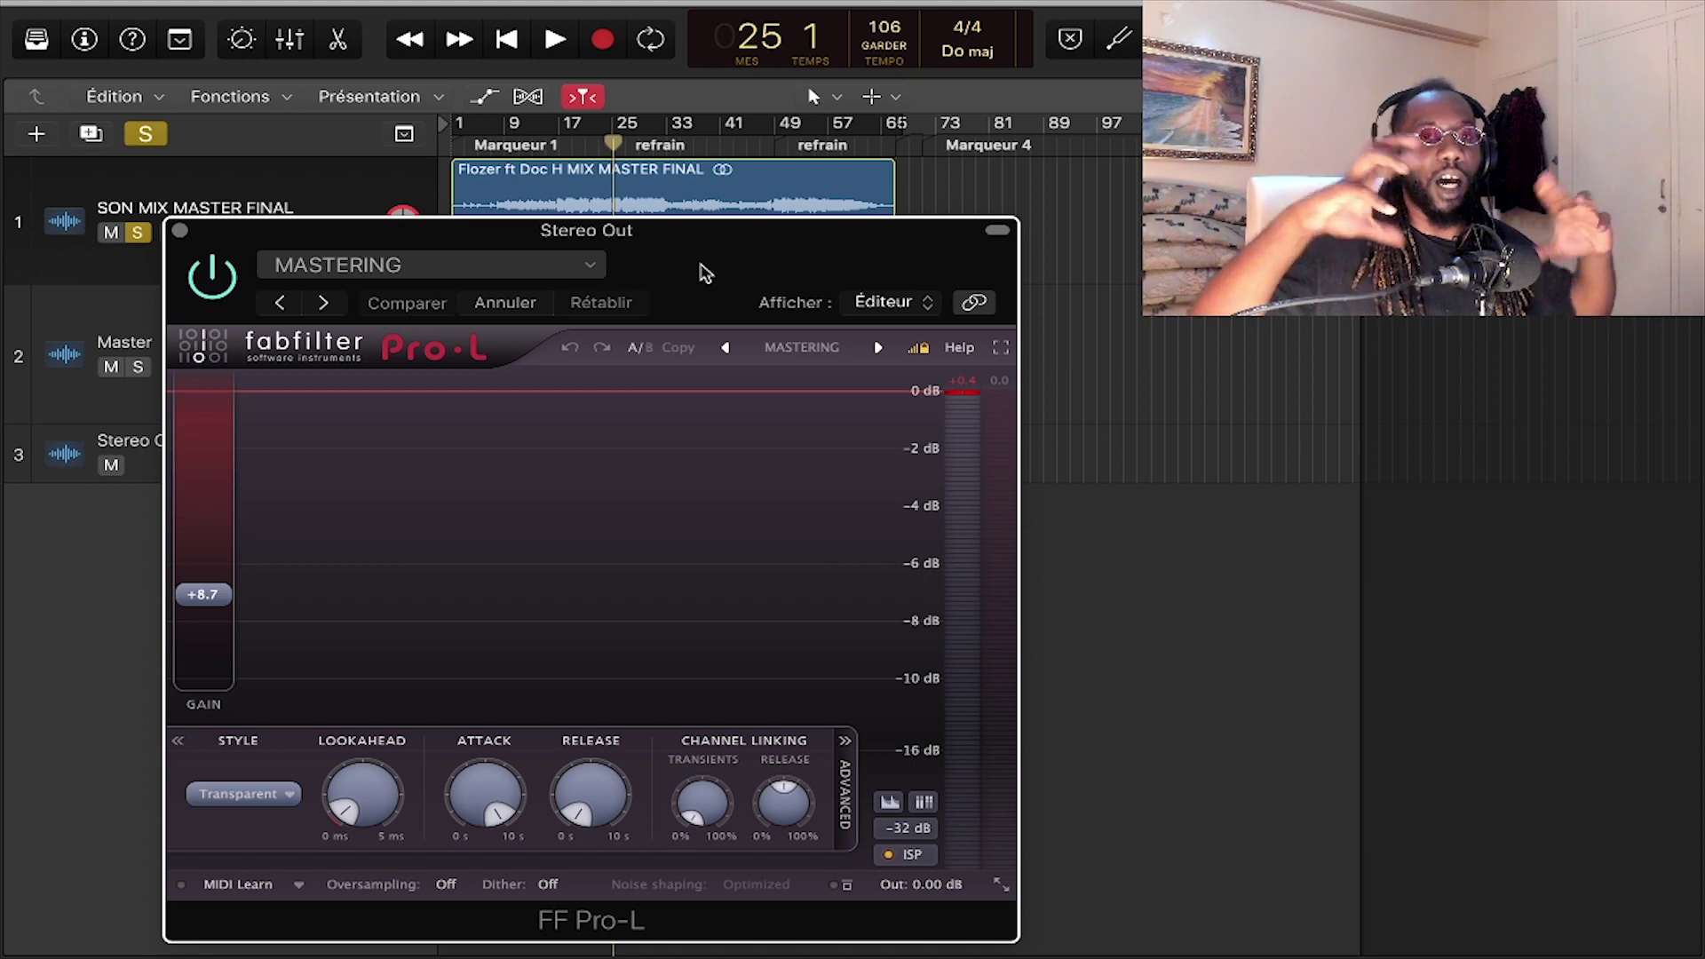
pyautogui.moveTo(705, 273); pyautogui.dragTo(692, 258)
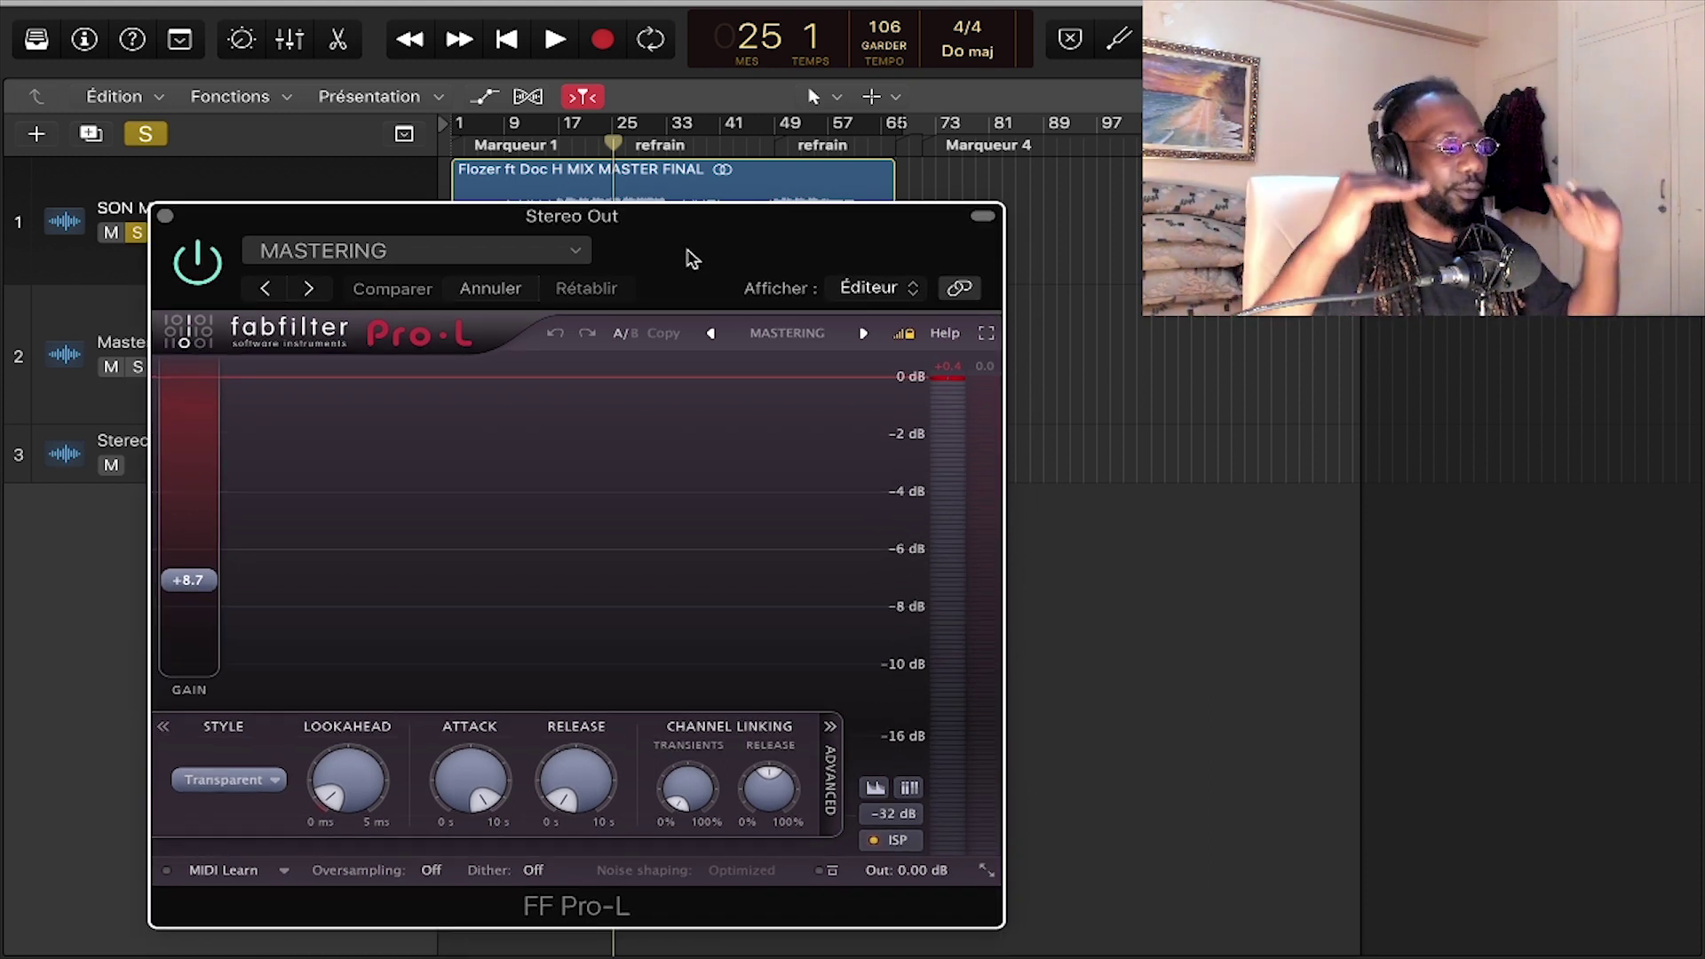
pyautogui.moveTo(686, 251); pyautogui.dragTo(694, 257)
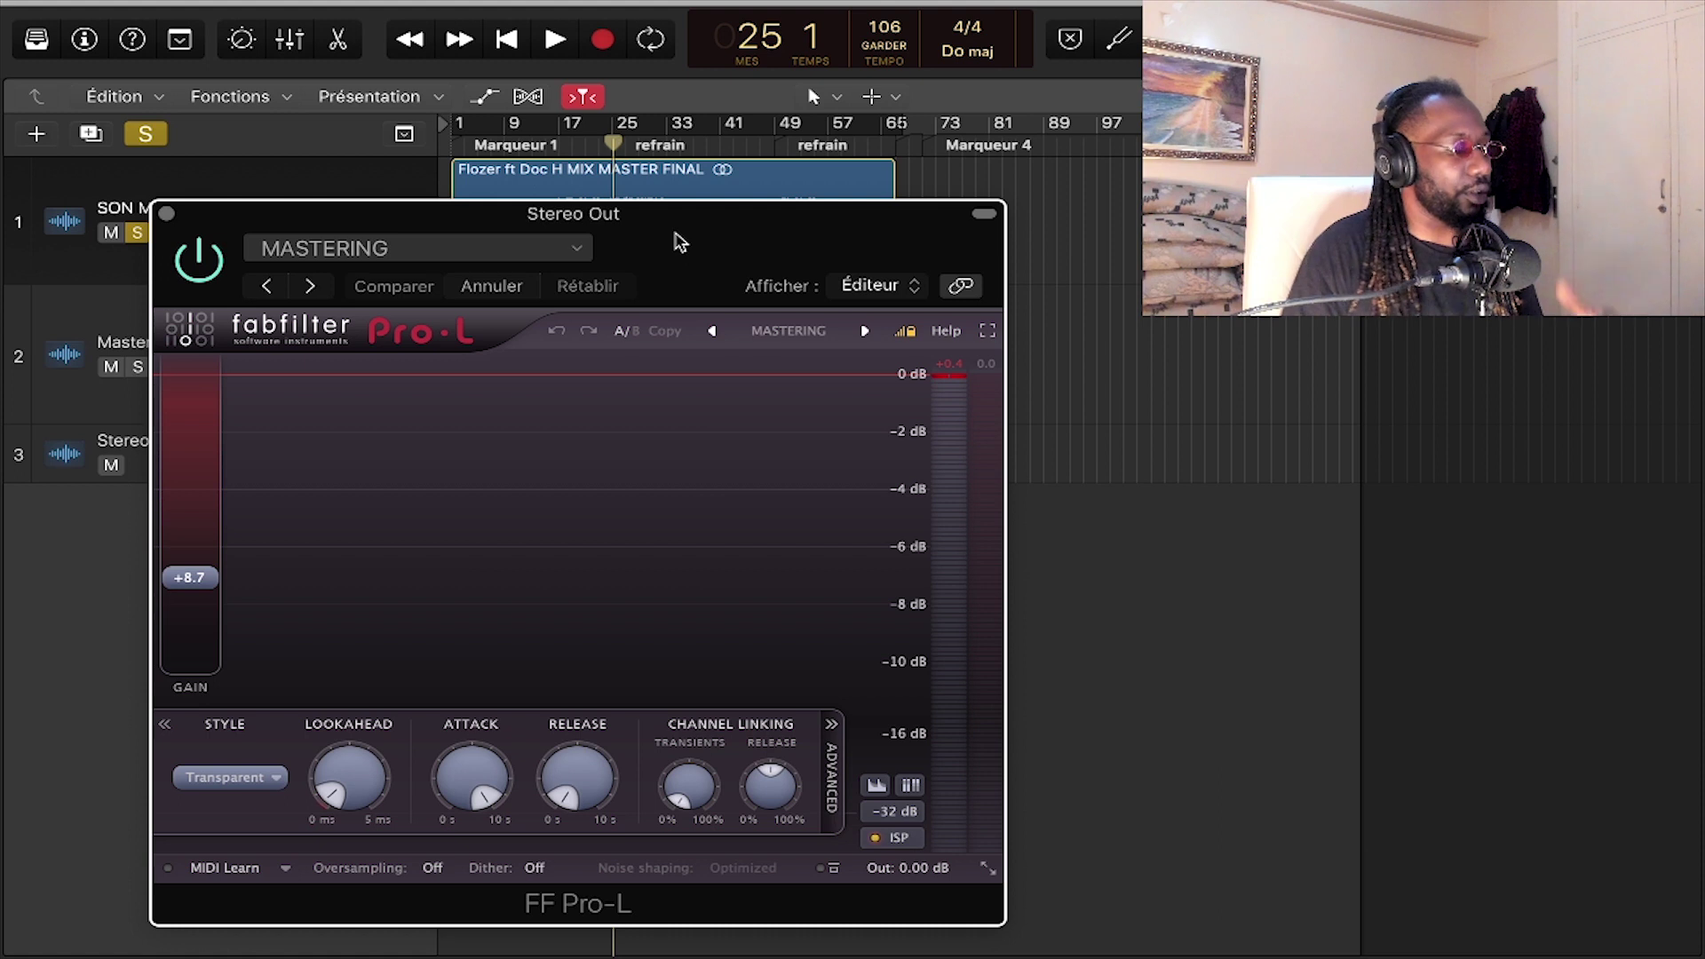
# - Compare the playing mix with Pro-L bypassed and enabled, leaving the limiter enabled and playback stopped
pyautogui.press('space')
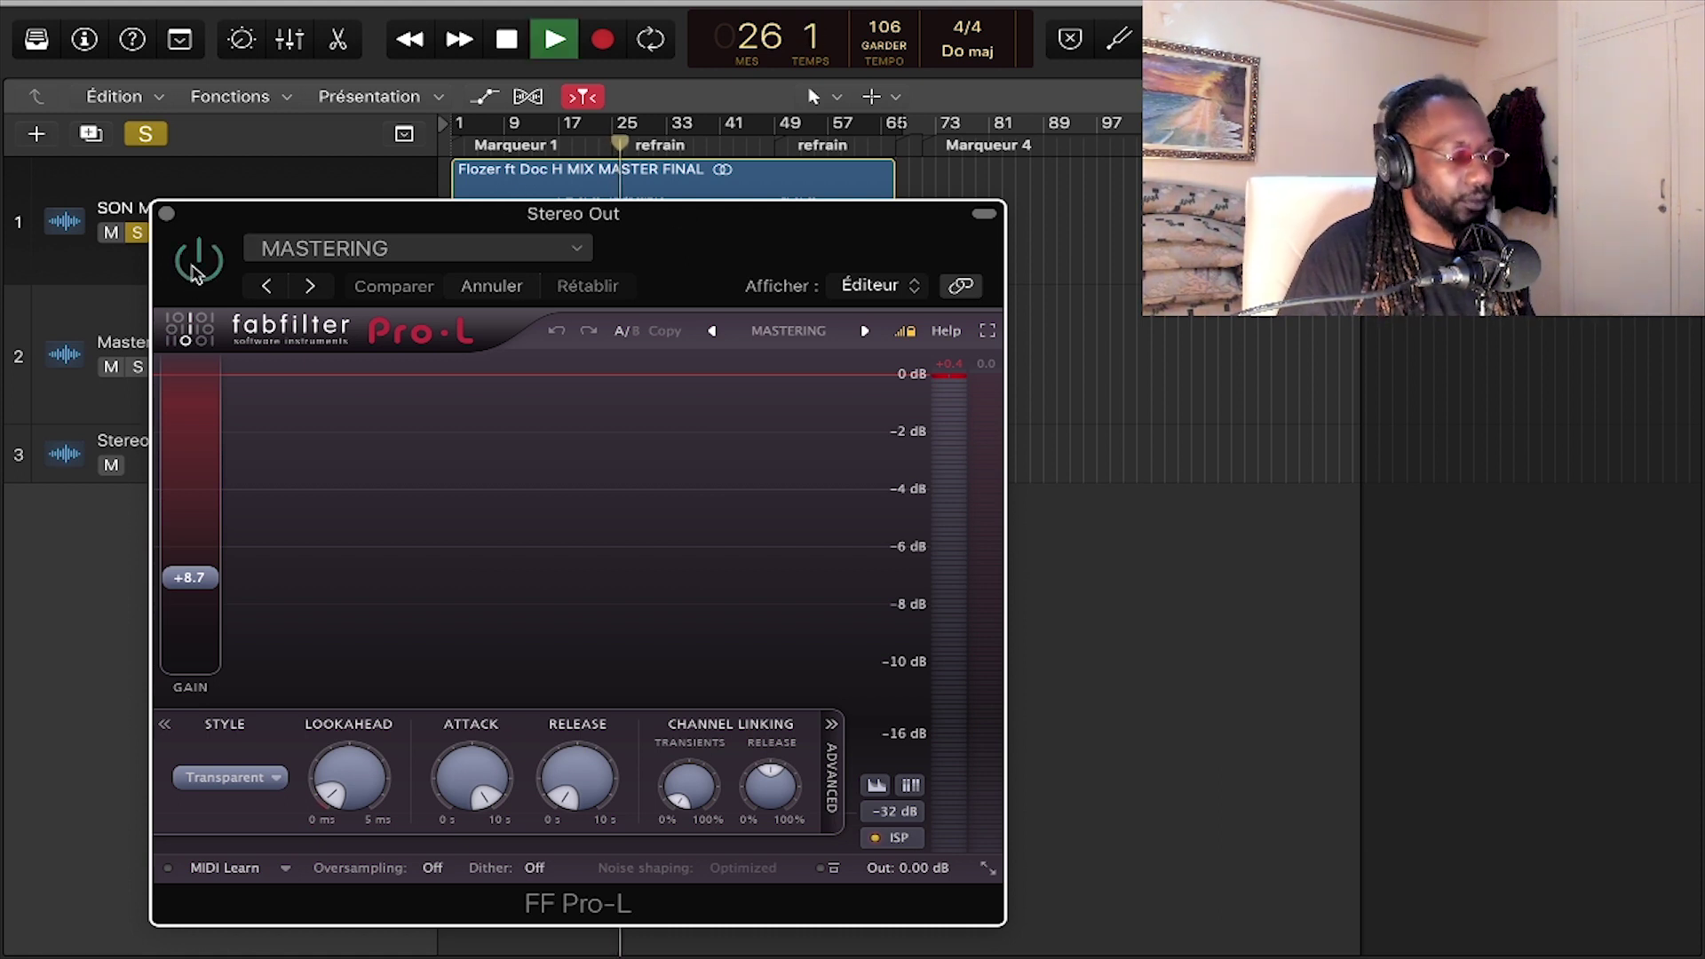
pyautogui.click(196, 271)
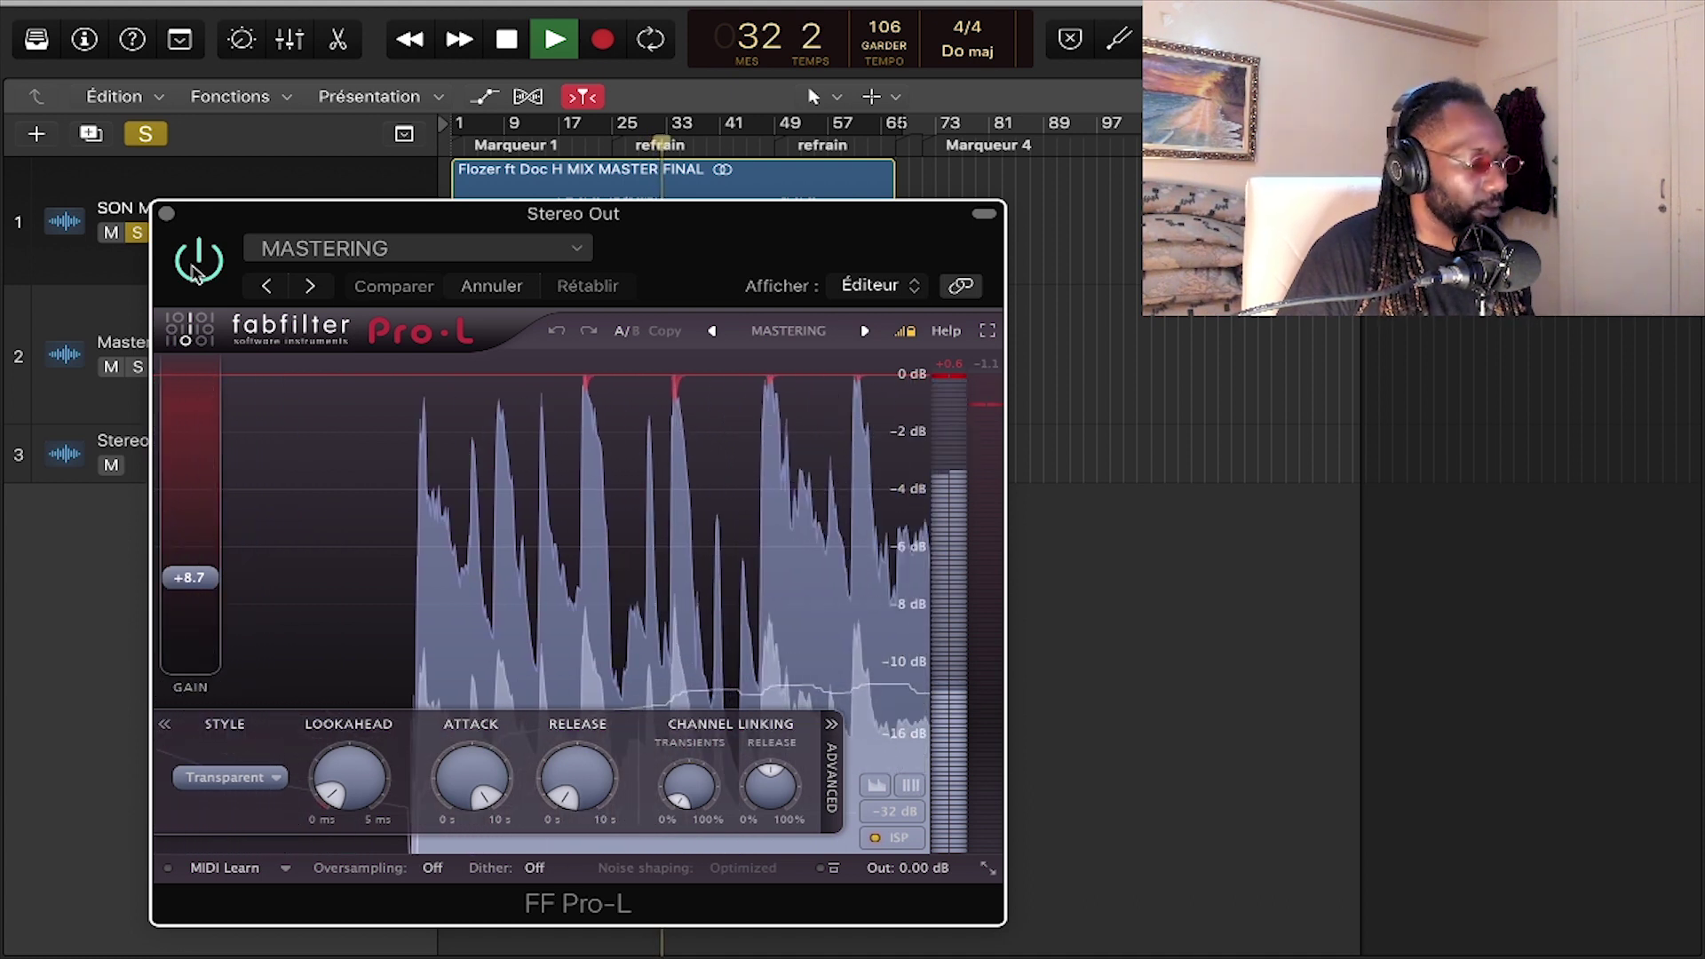
pyautogui.press('space')
pyautogui.click(166, 214)
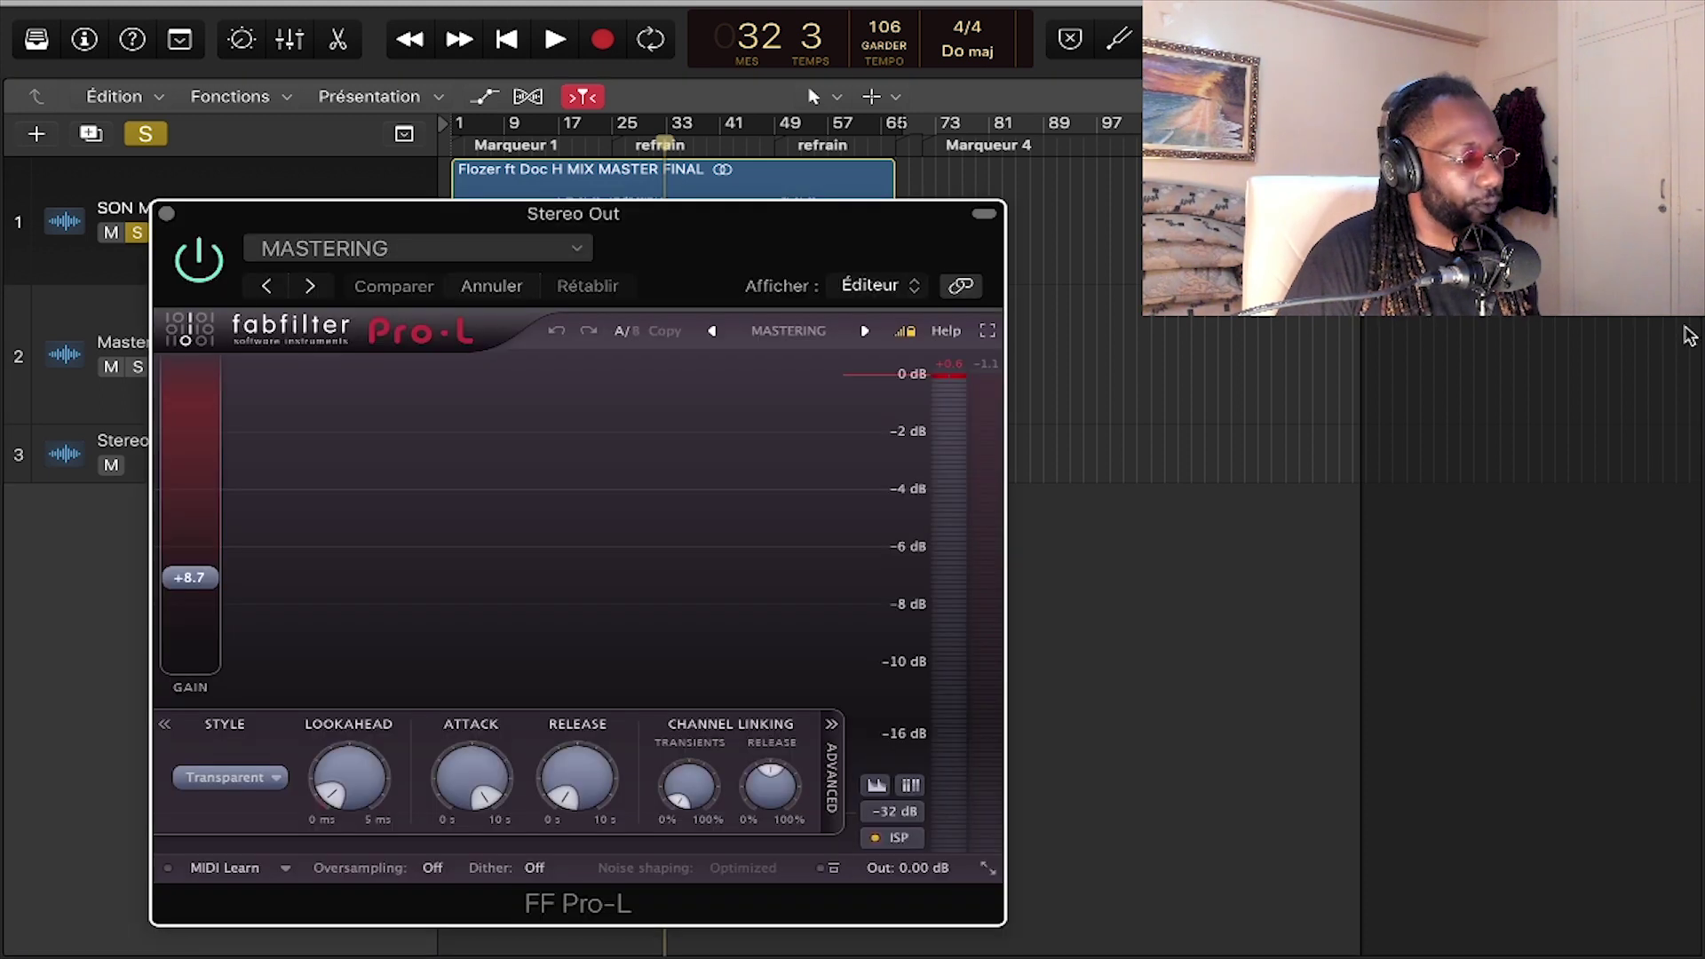
# - Examine Pro-L's Release, Attack, Lookahead and output controls and its limiting styles, keeping the style on Transparent
pyautogui.moveTo(732, 240); pyautogui.dragTo(1063, 139)
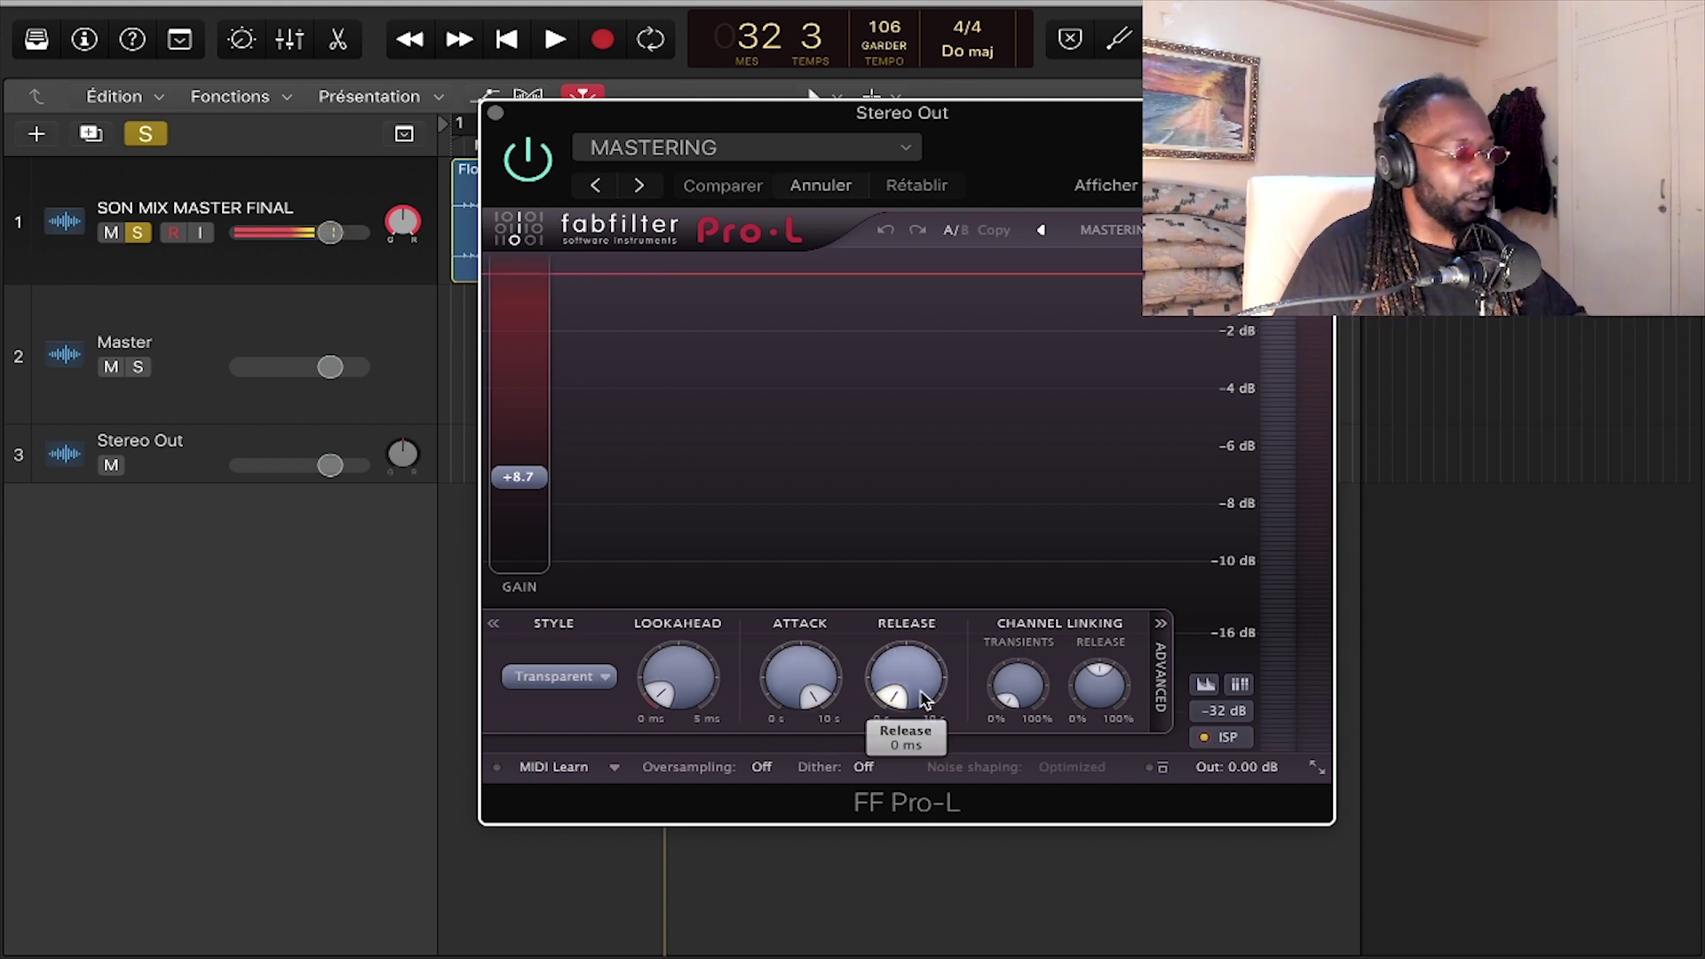
pyautogui.moveTo(813, 694)
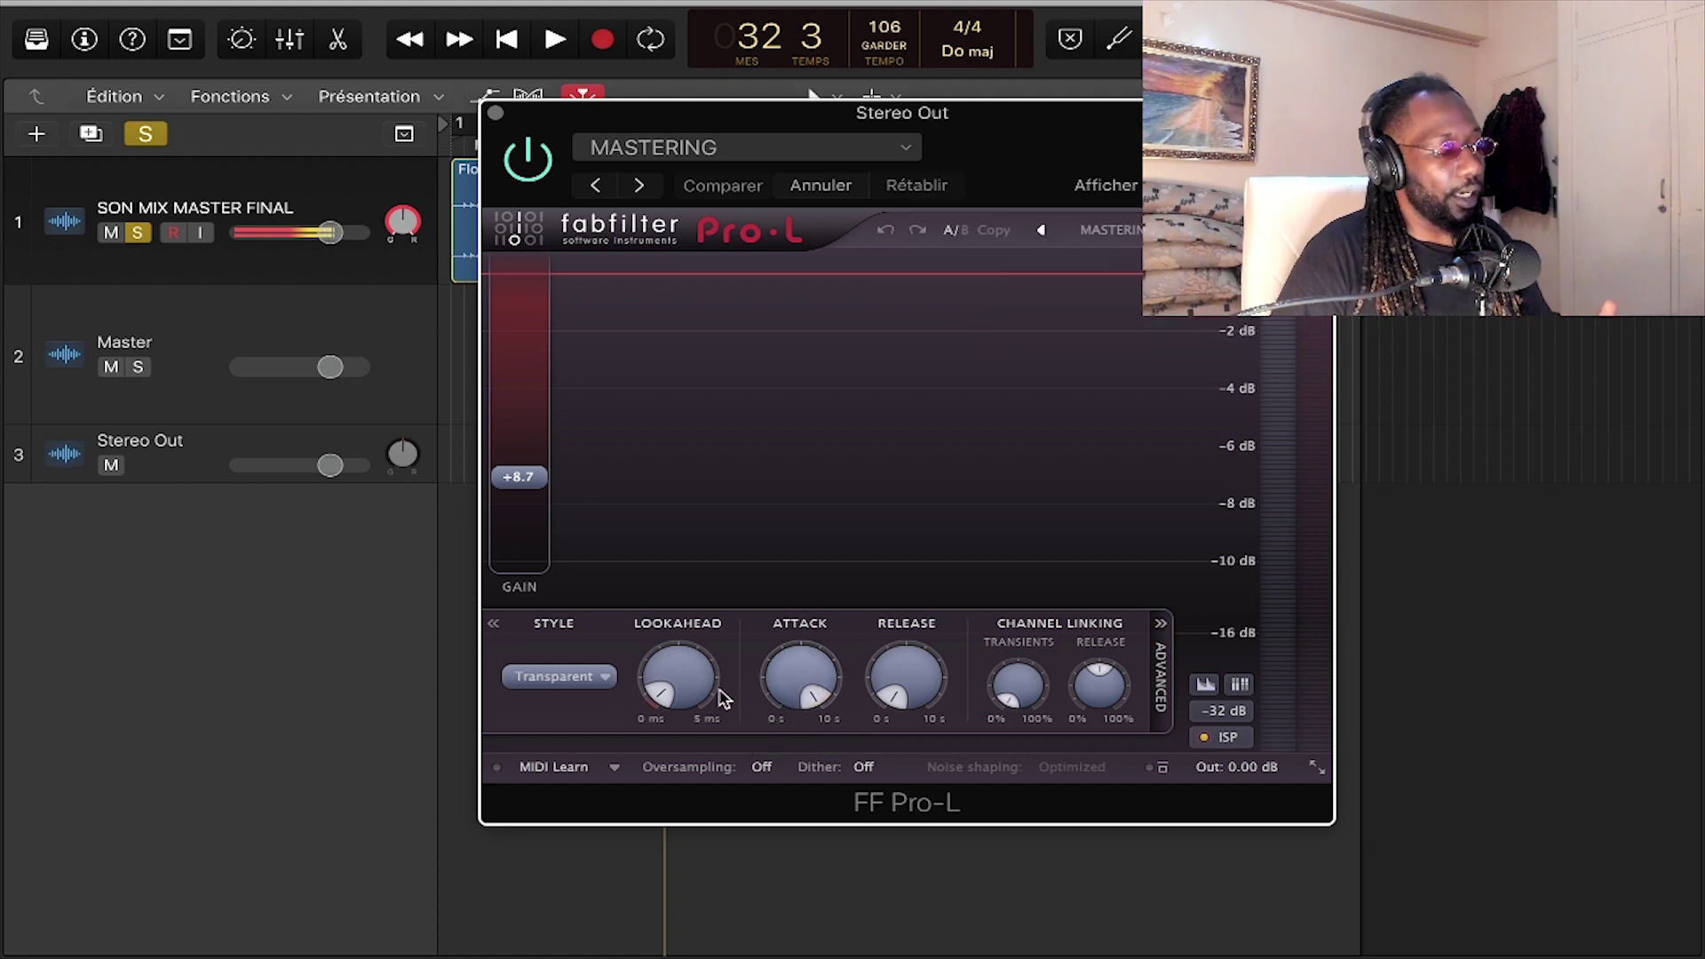
pyautogui.moveTo(659, 685)
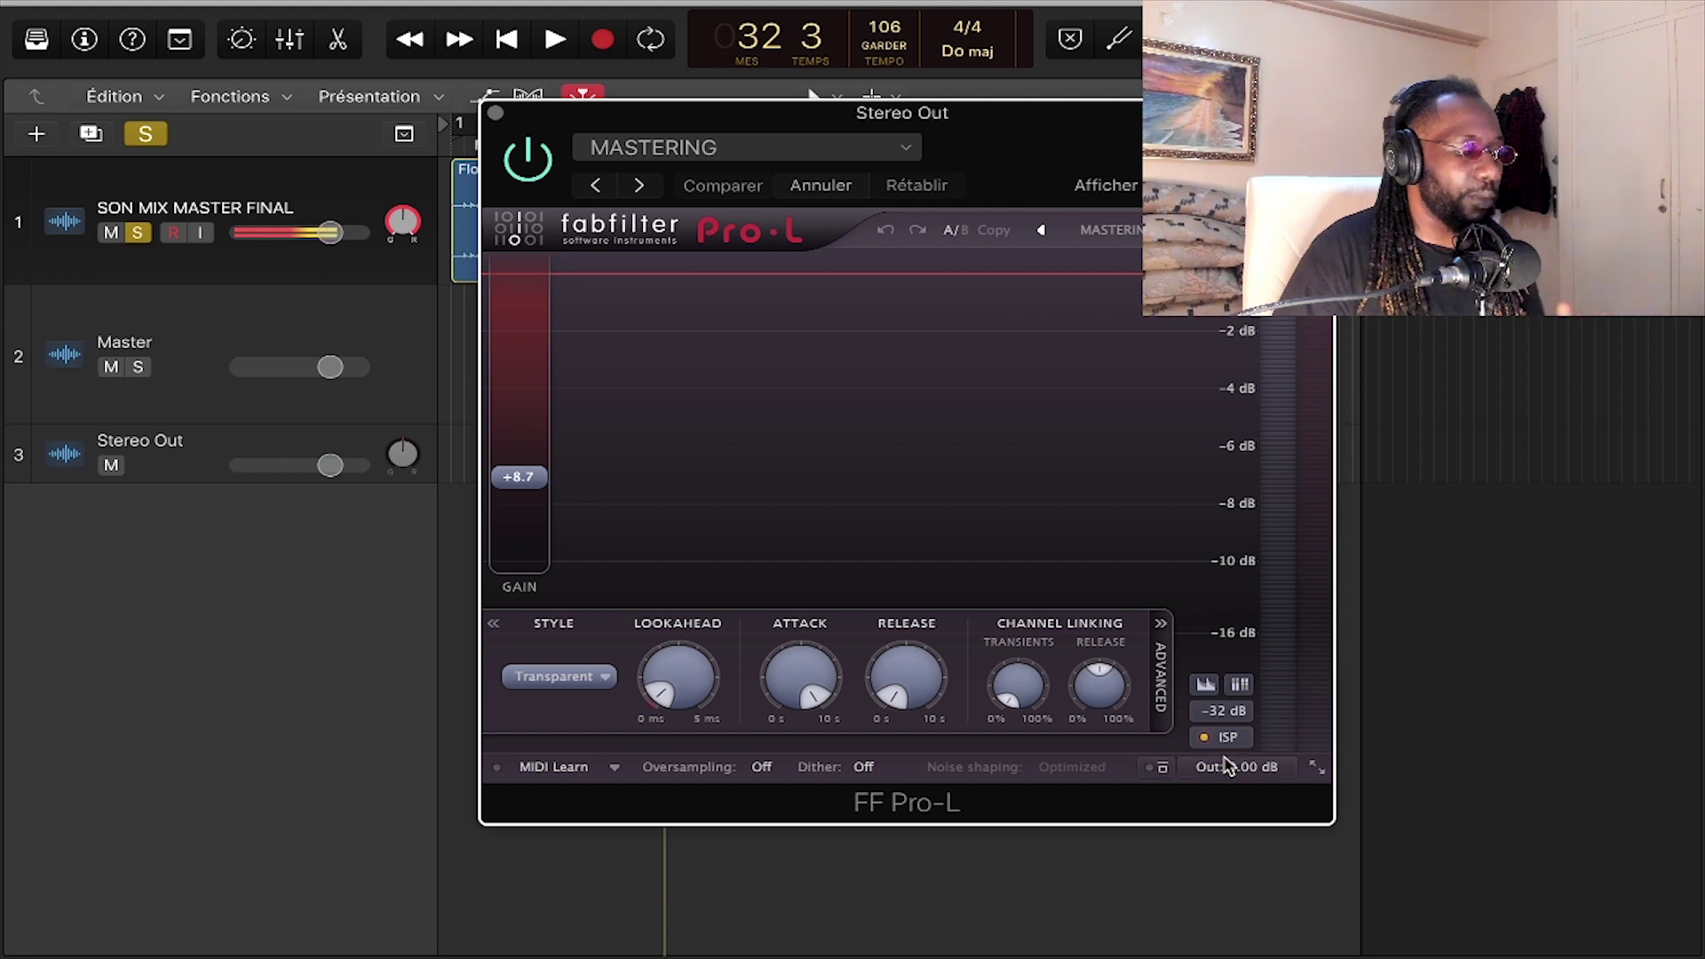
pyautogui.moveTo(1209, 748)
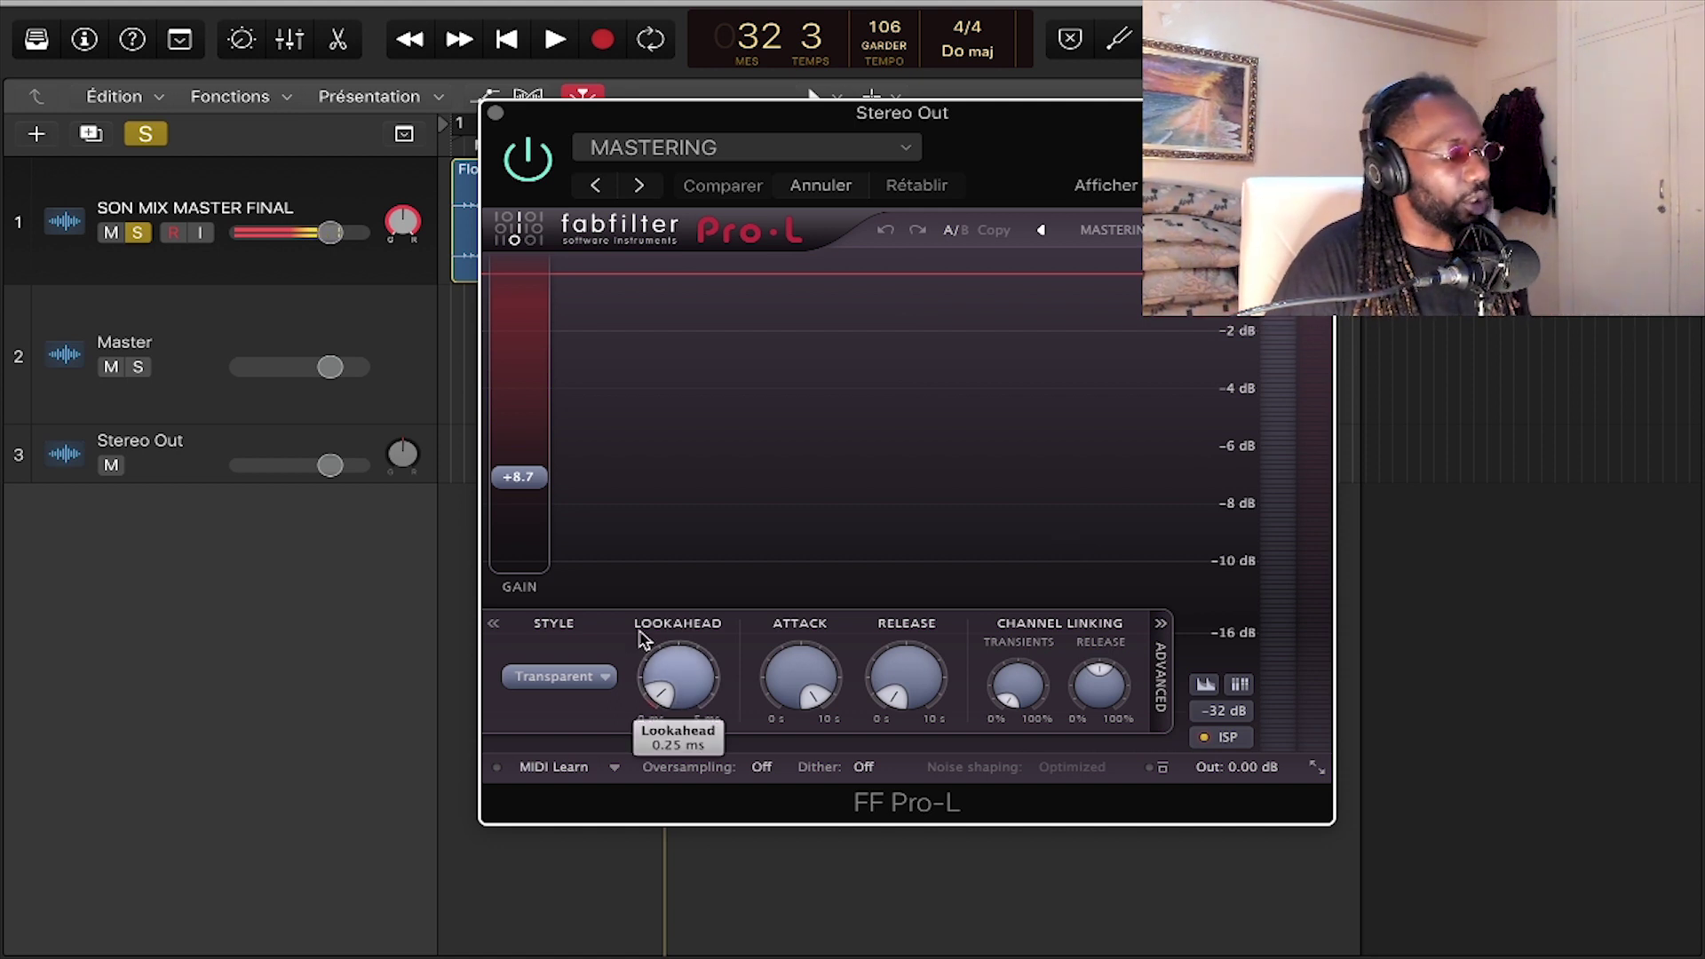
pyautogui.click(555, 676)
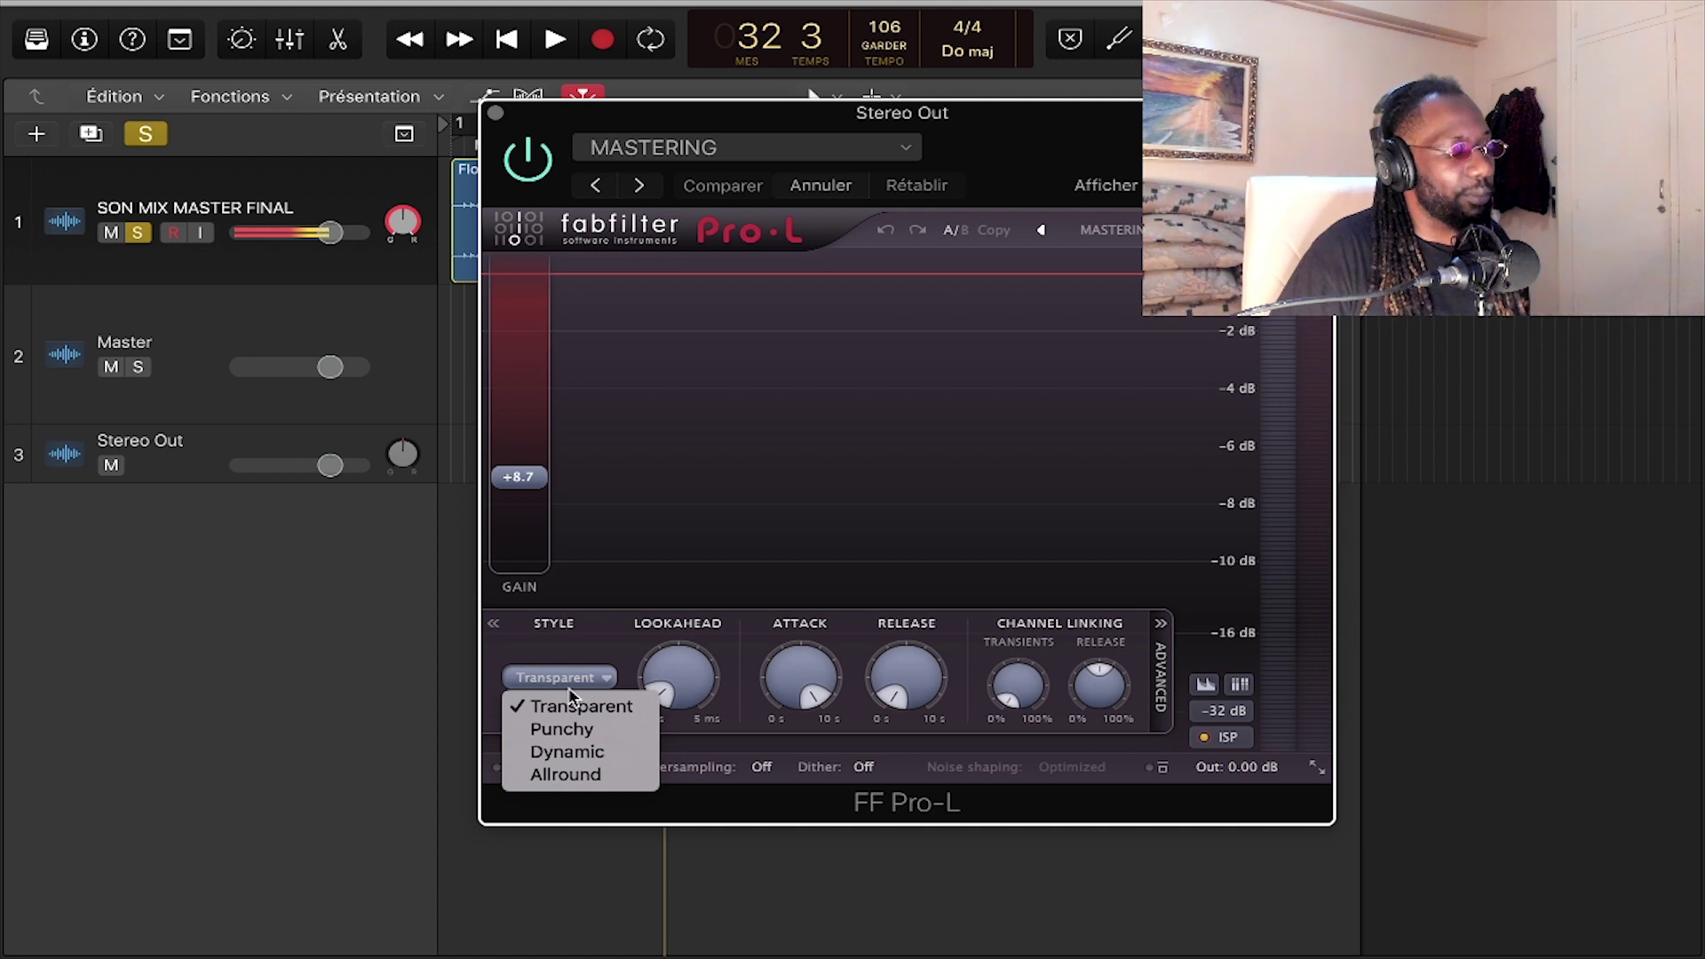
pyautogui.click(953, 151)
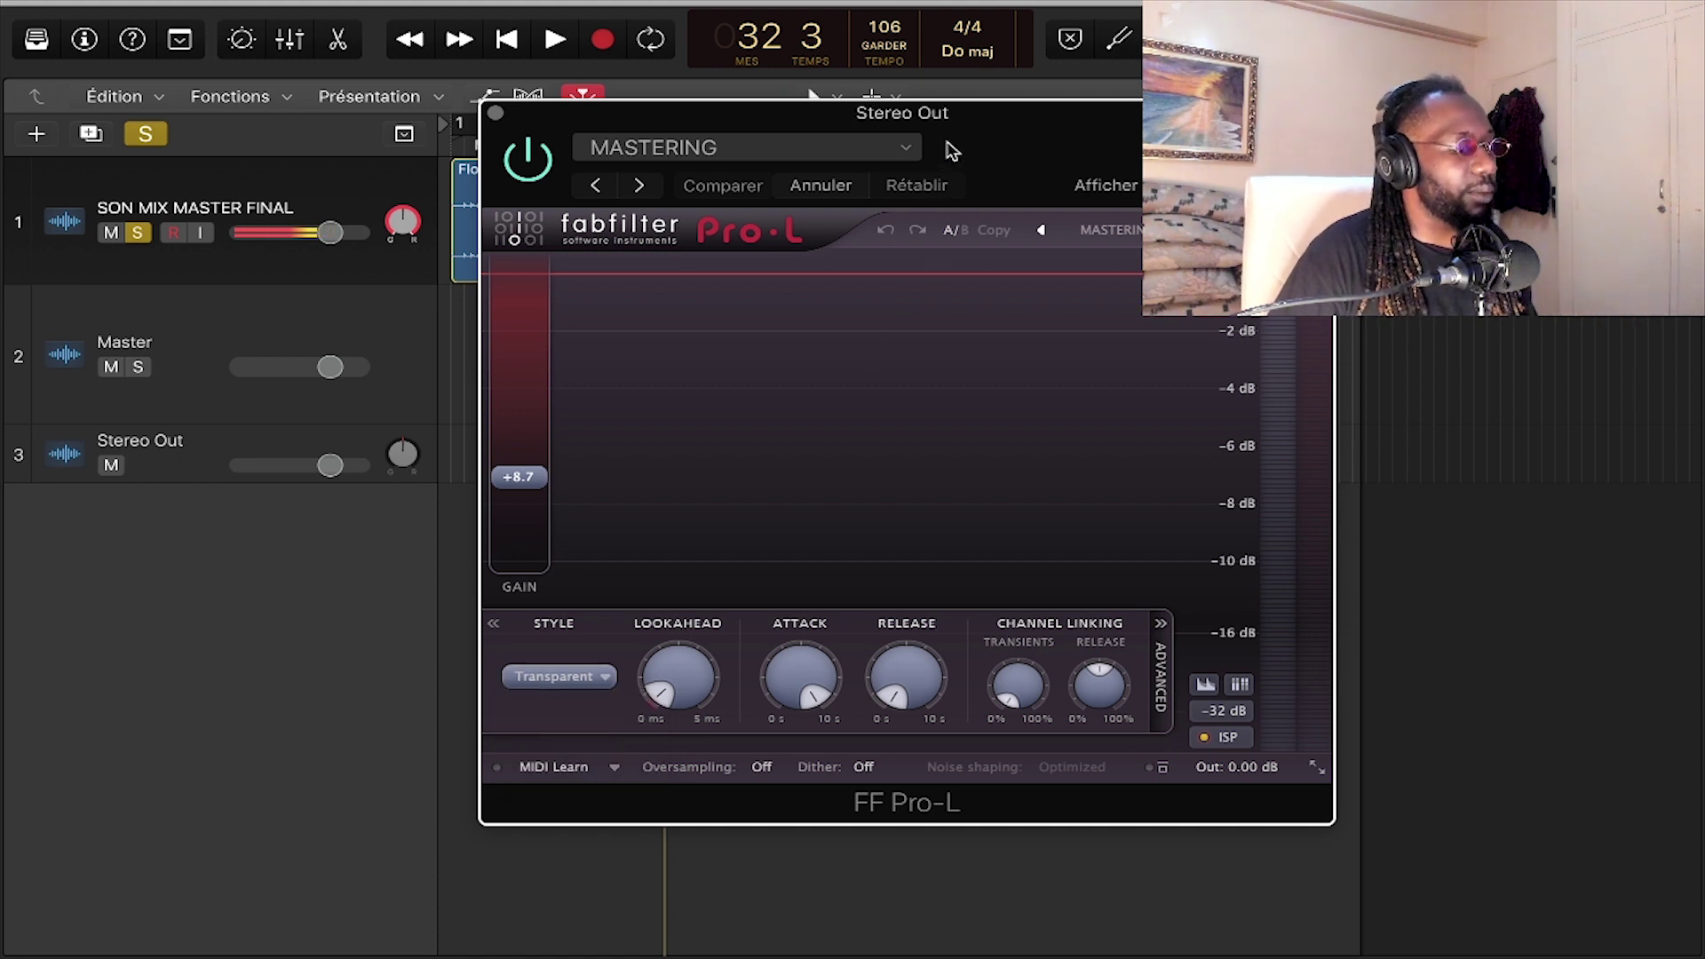
# - Start playback and set the Pro-L limiting style to Punchy, keeping the plug-in controls in view
pyautogui.moveTo(953, 151); pyautogui.dragTo(975, 147)
pyautogui.press('space')
pyautogui.moveTo(561, 487)
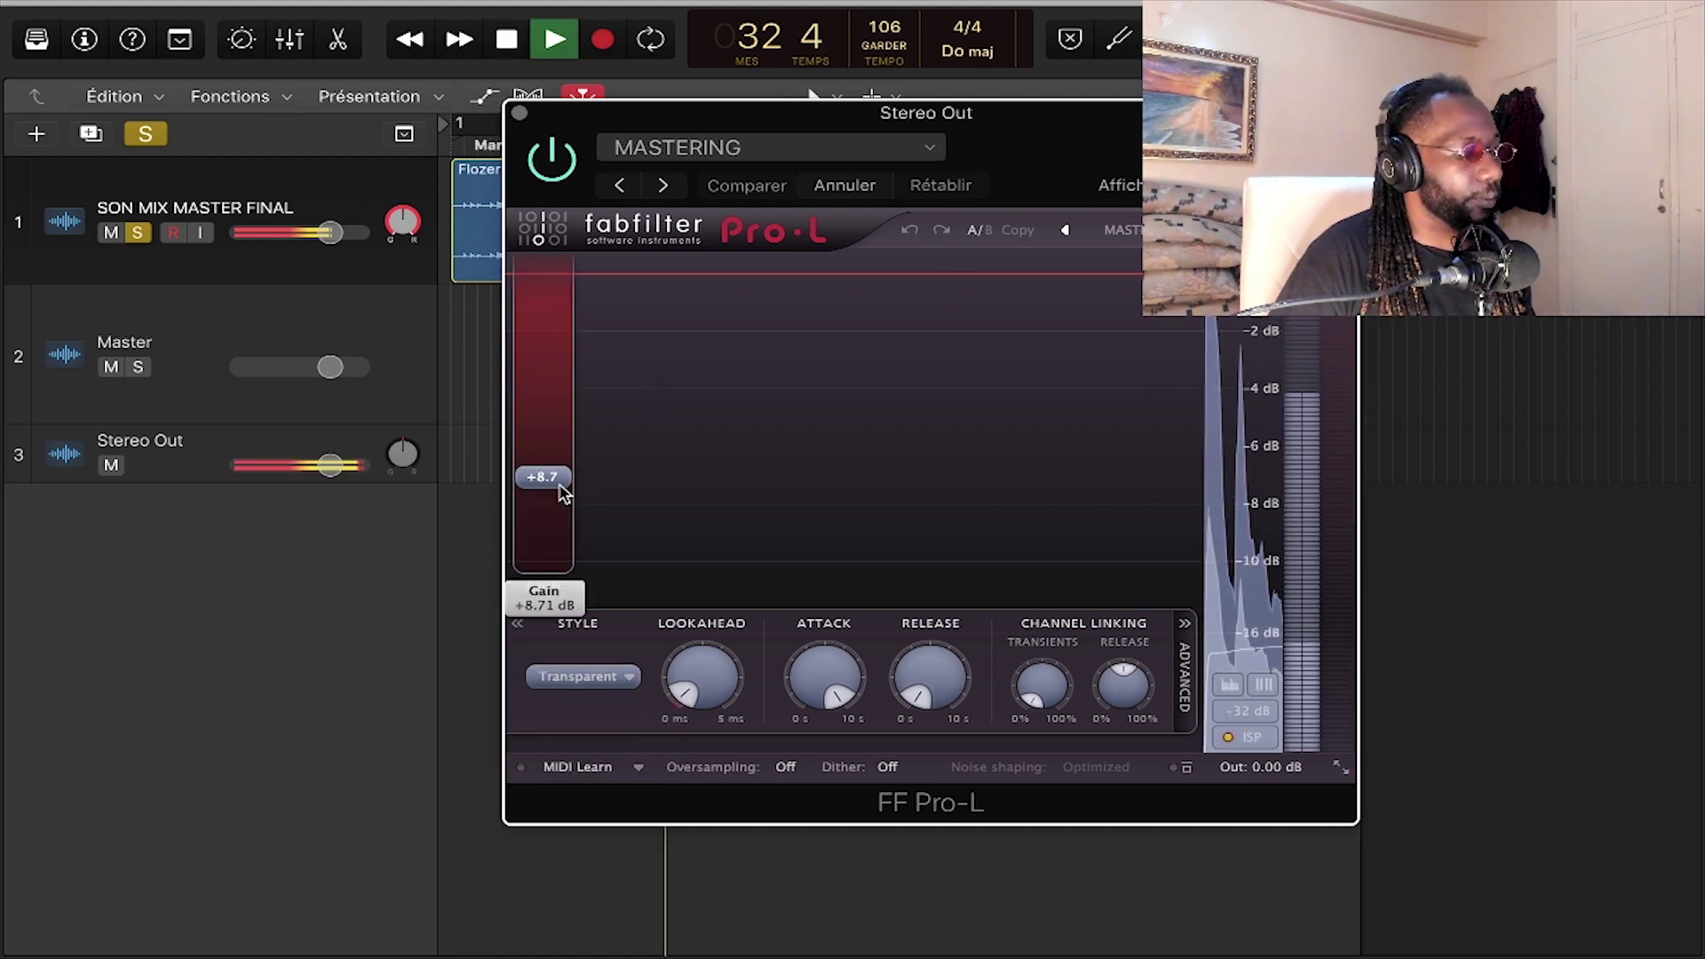
pyautogui.click(568, 679)
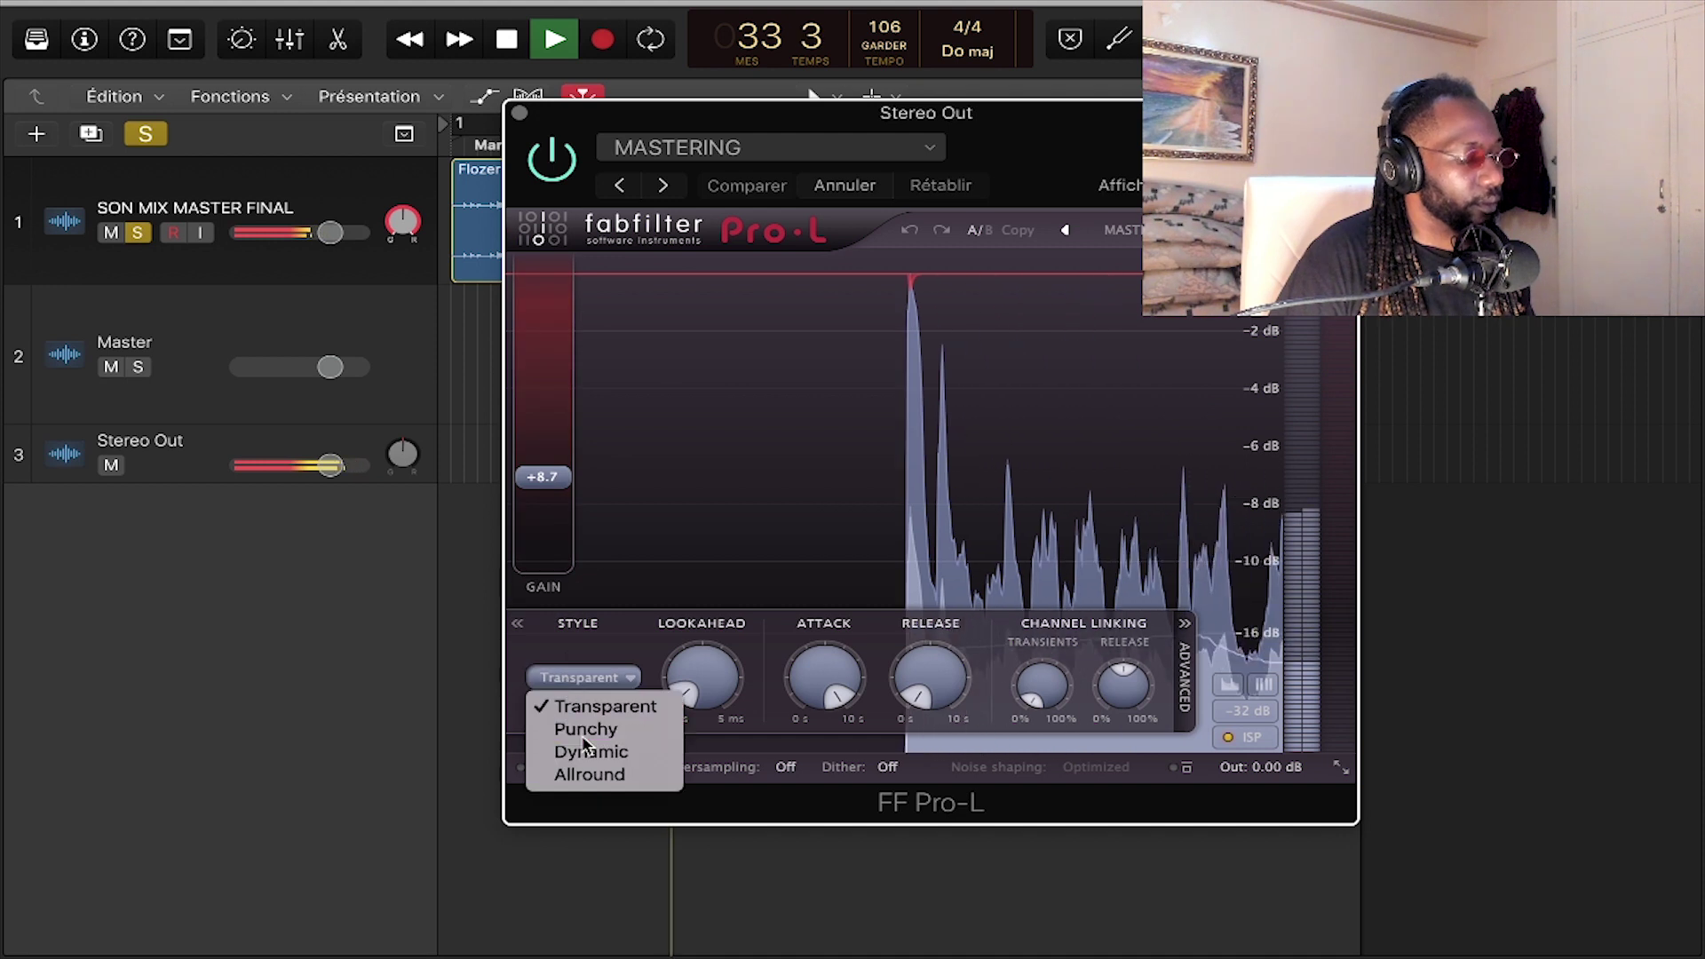
pyautogui.click(586, 728)
pyautogui.moveTo(940, 152); pyautogui.dragTo(916, 285)
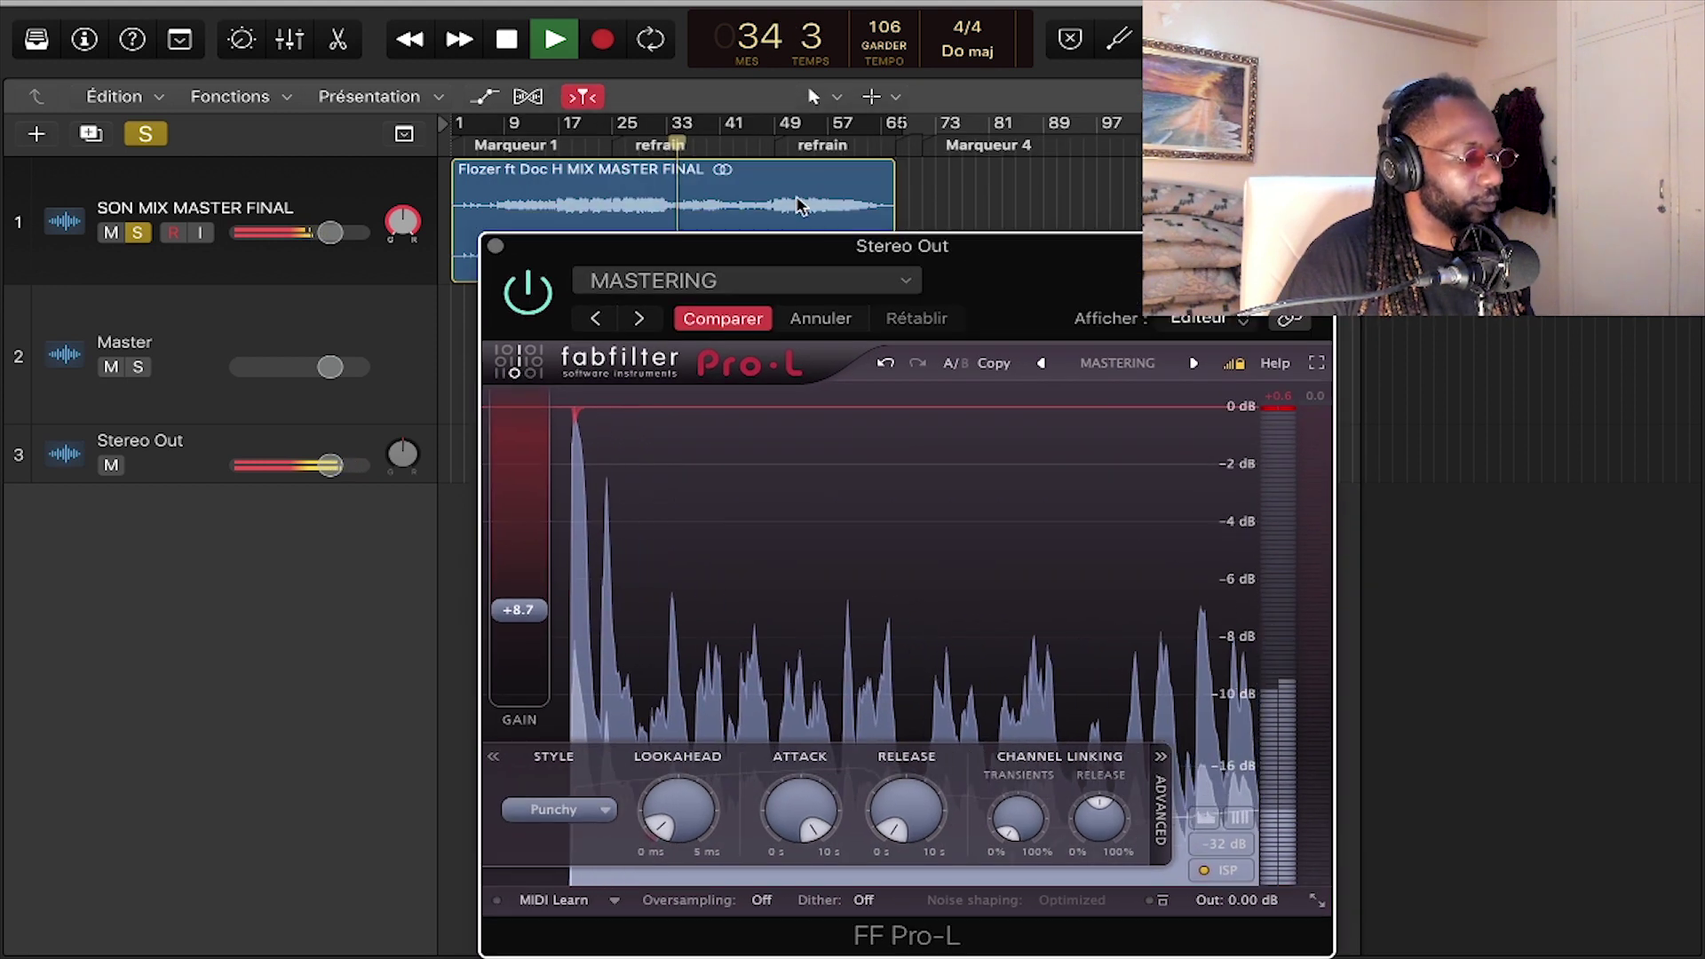
pyautogui.moveTo(1022, 262); pyautogui.dragTo(1020, 141)
# - Set the Pro-L limiting style to Dynamic while the mix plays
pyautogui.click(560, 676)
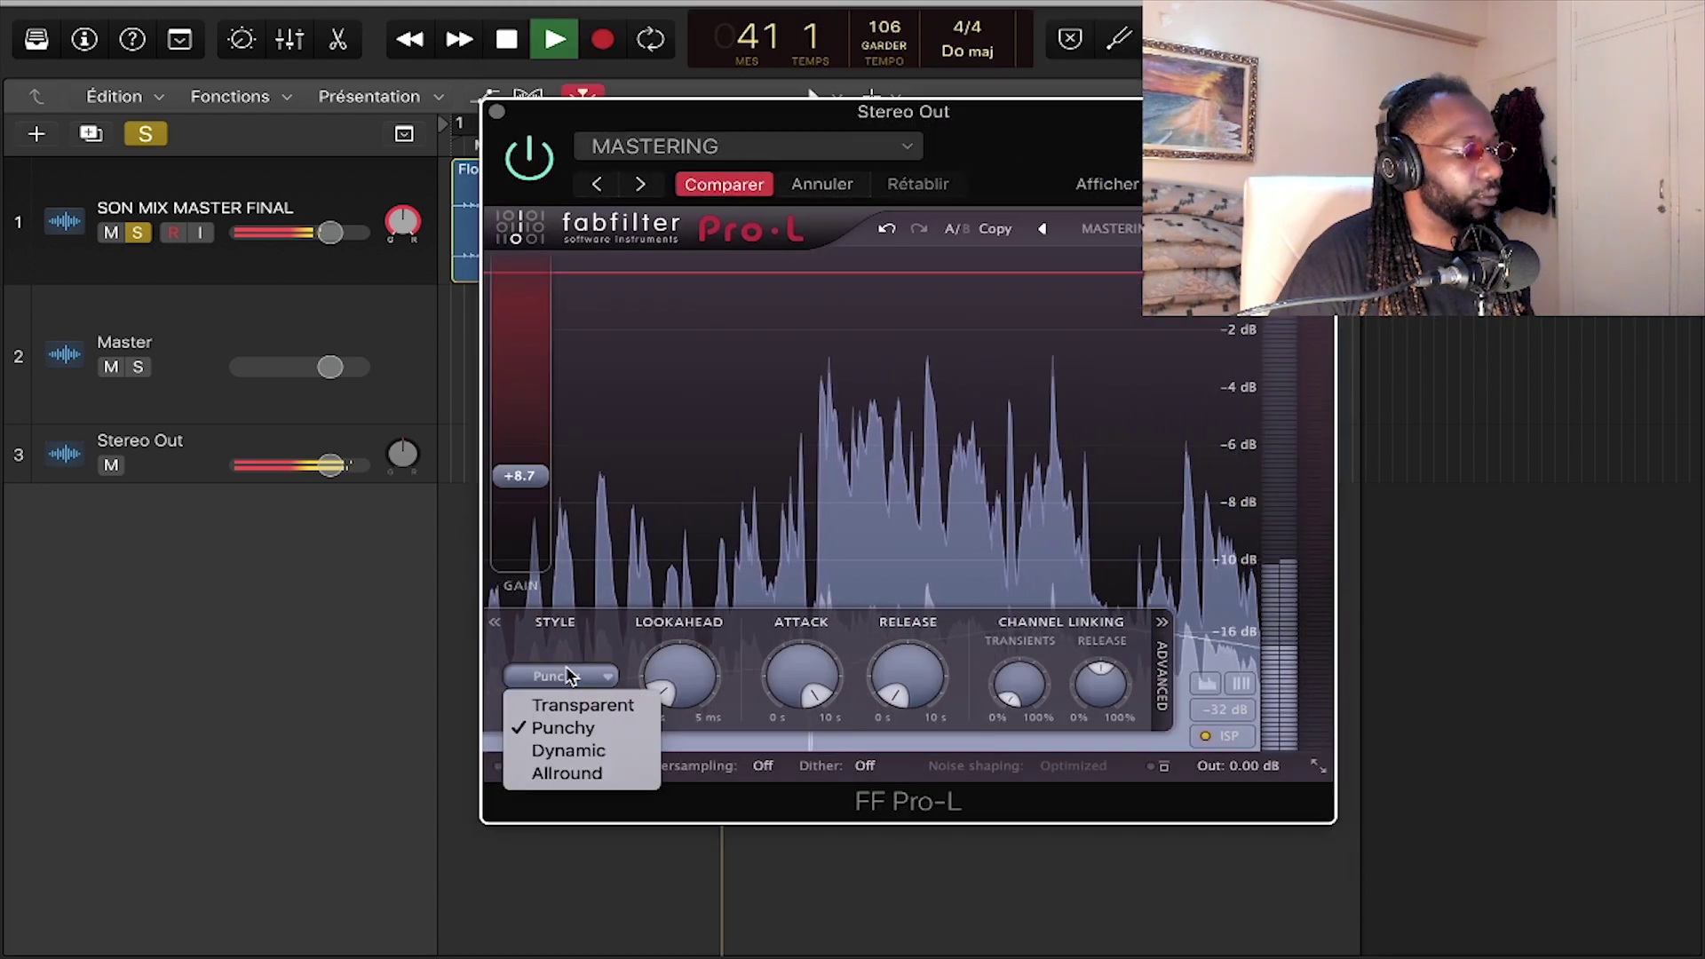
pyautogui.click(568, 751)
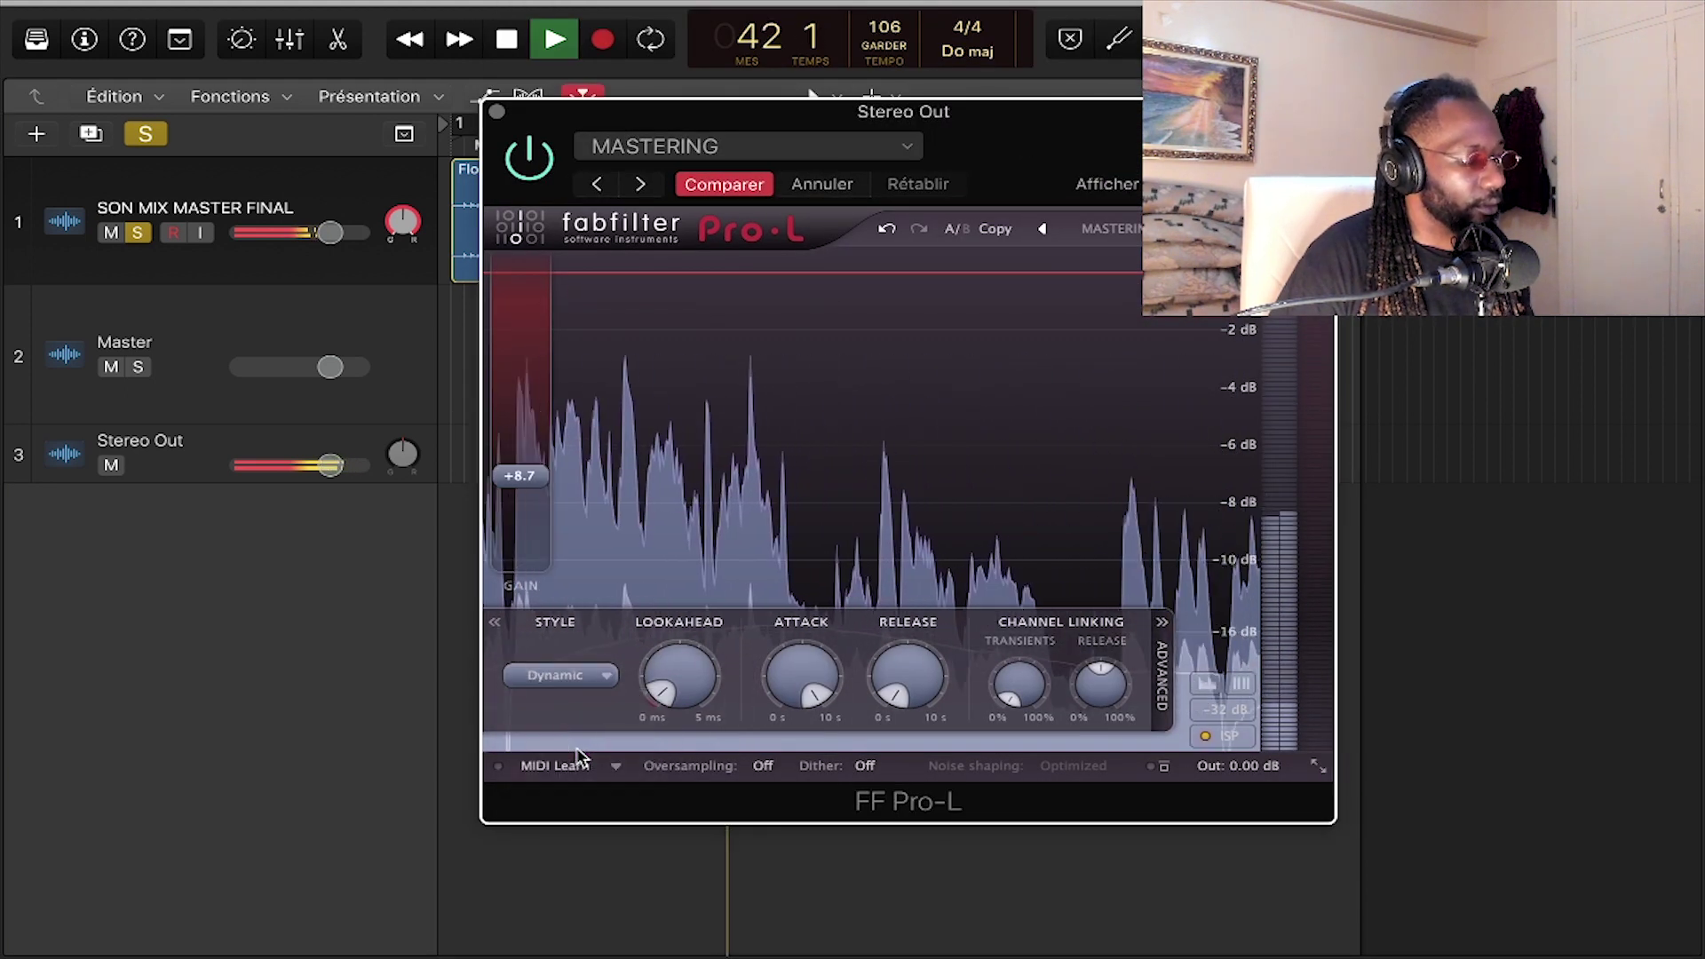
pyautogui.click(559, 679)
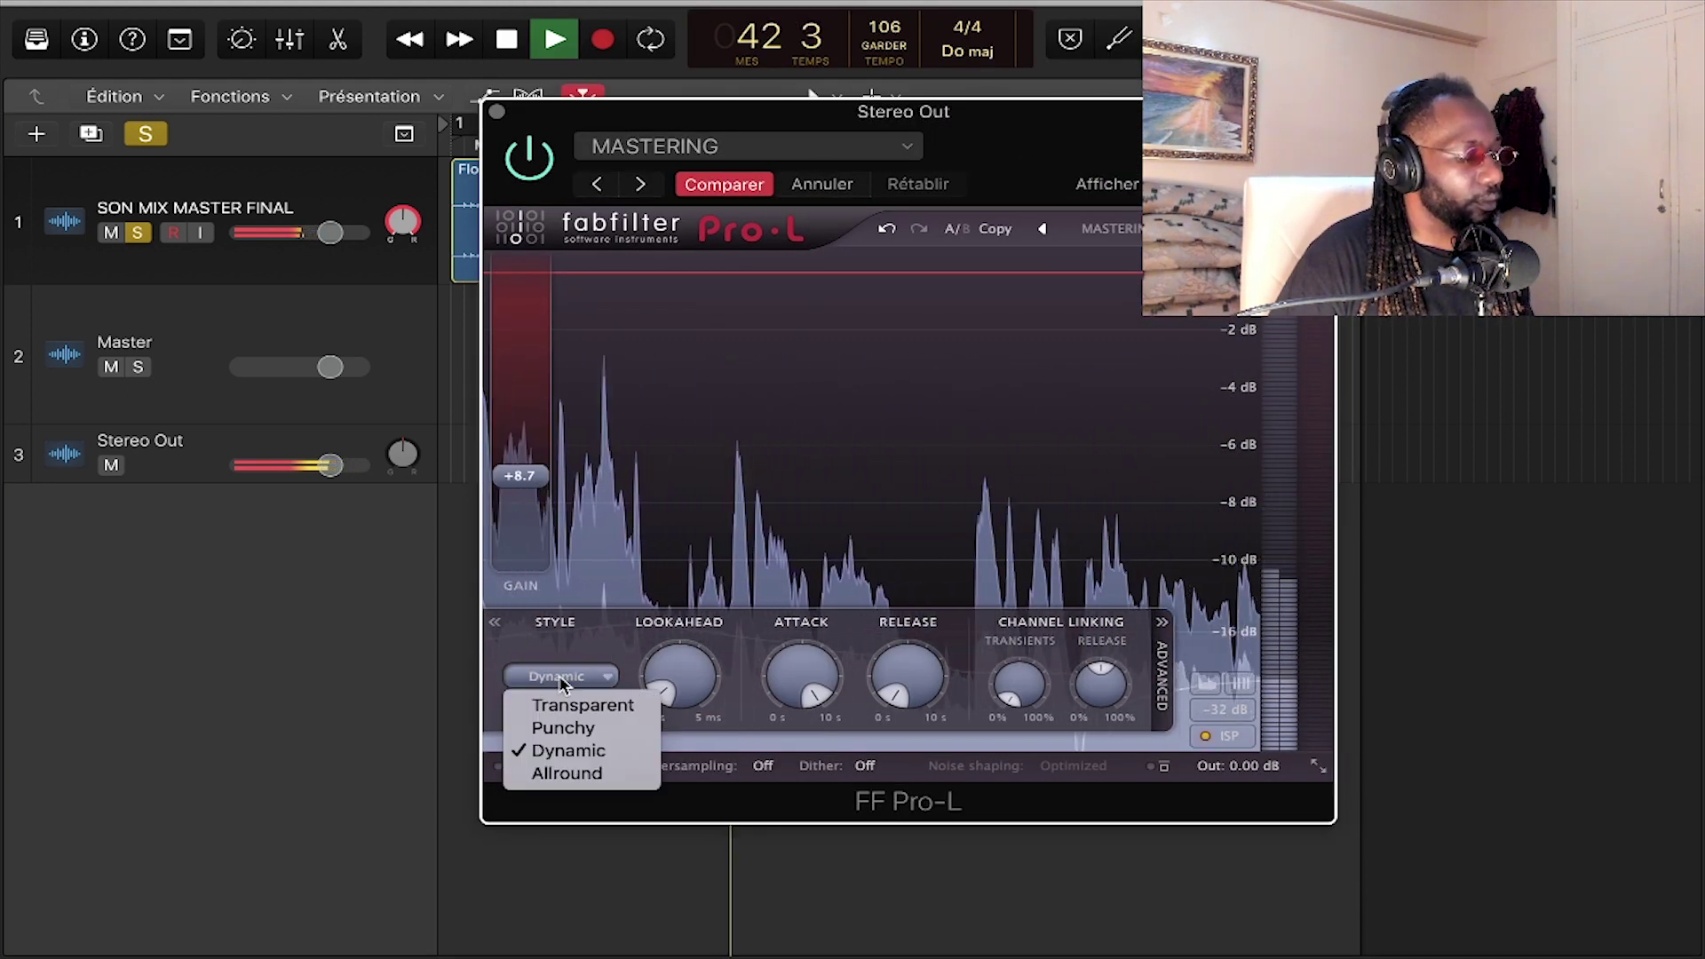
pyautogui.click(561, 790)
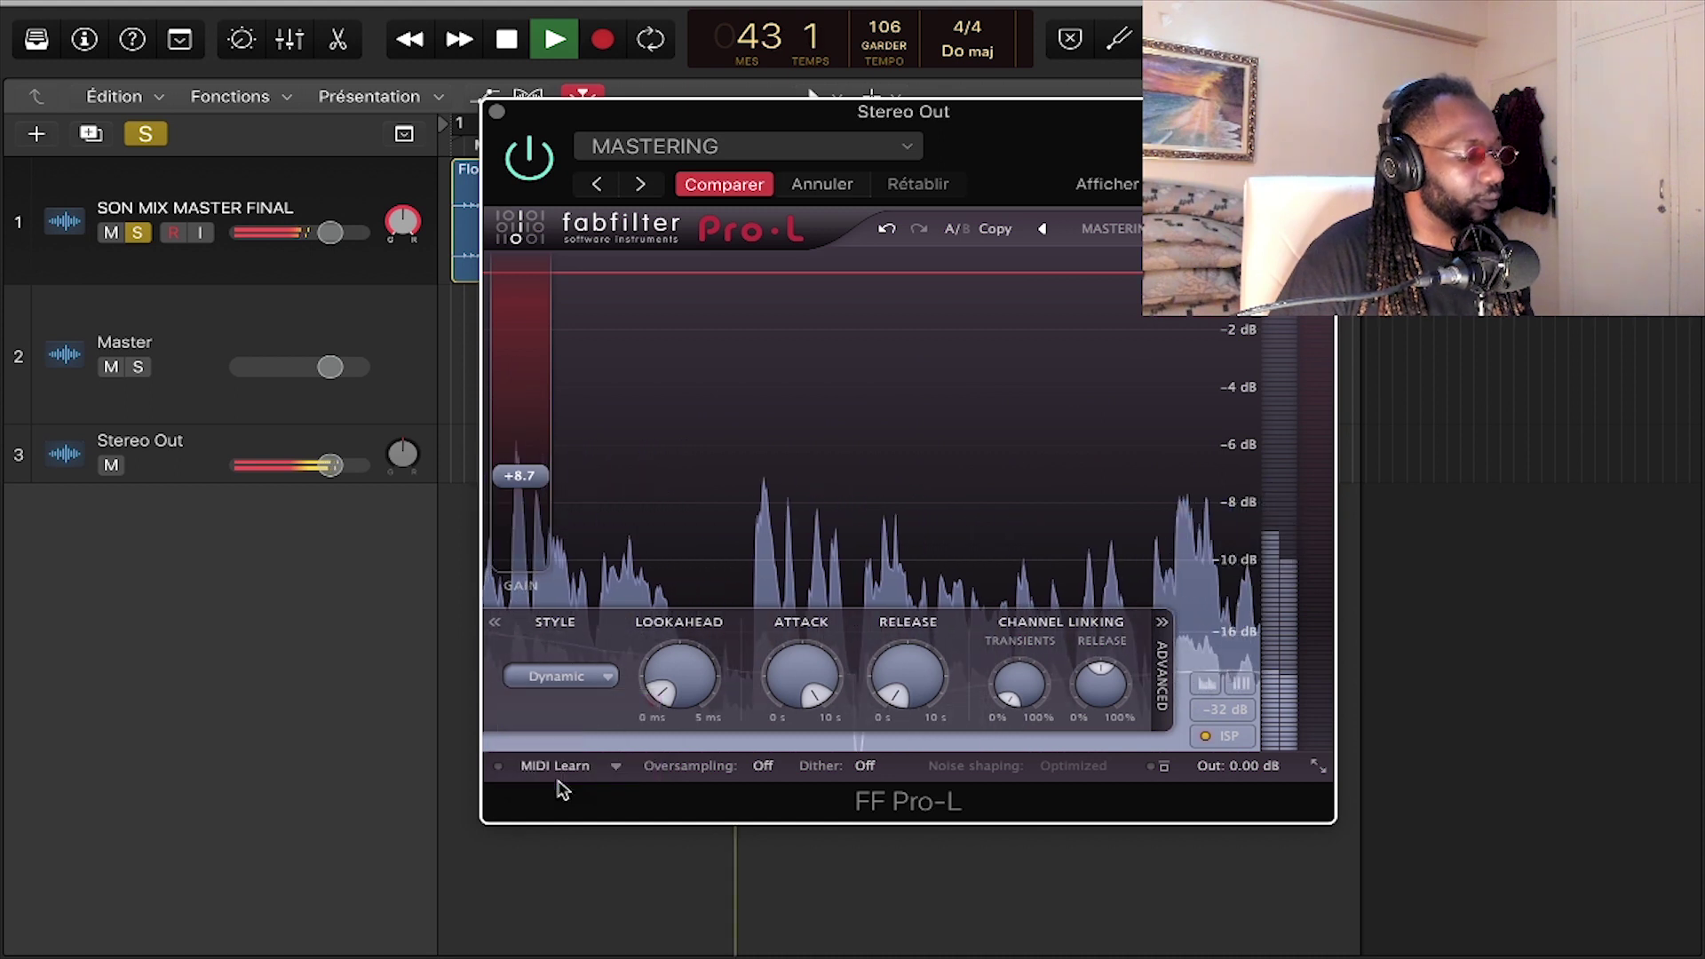
# - Audition the Punchy style again, set Pro-L to Allround, and open the style choices once more
pyautogui.click(560, 676)
pyautogui.click(563, 727)
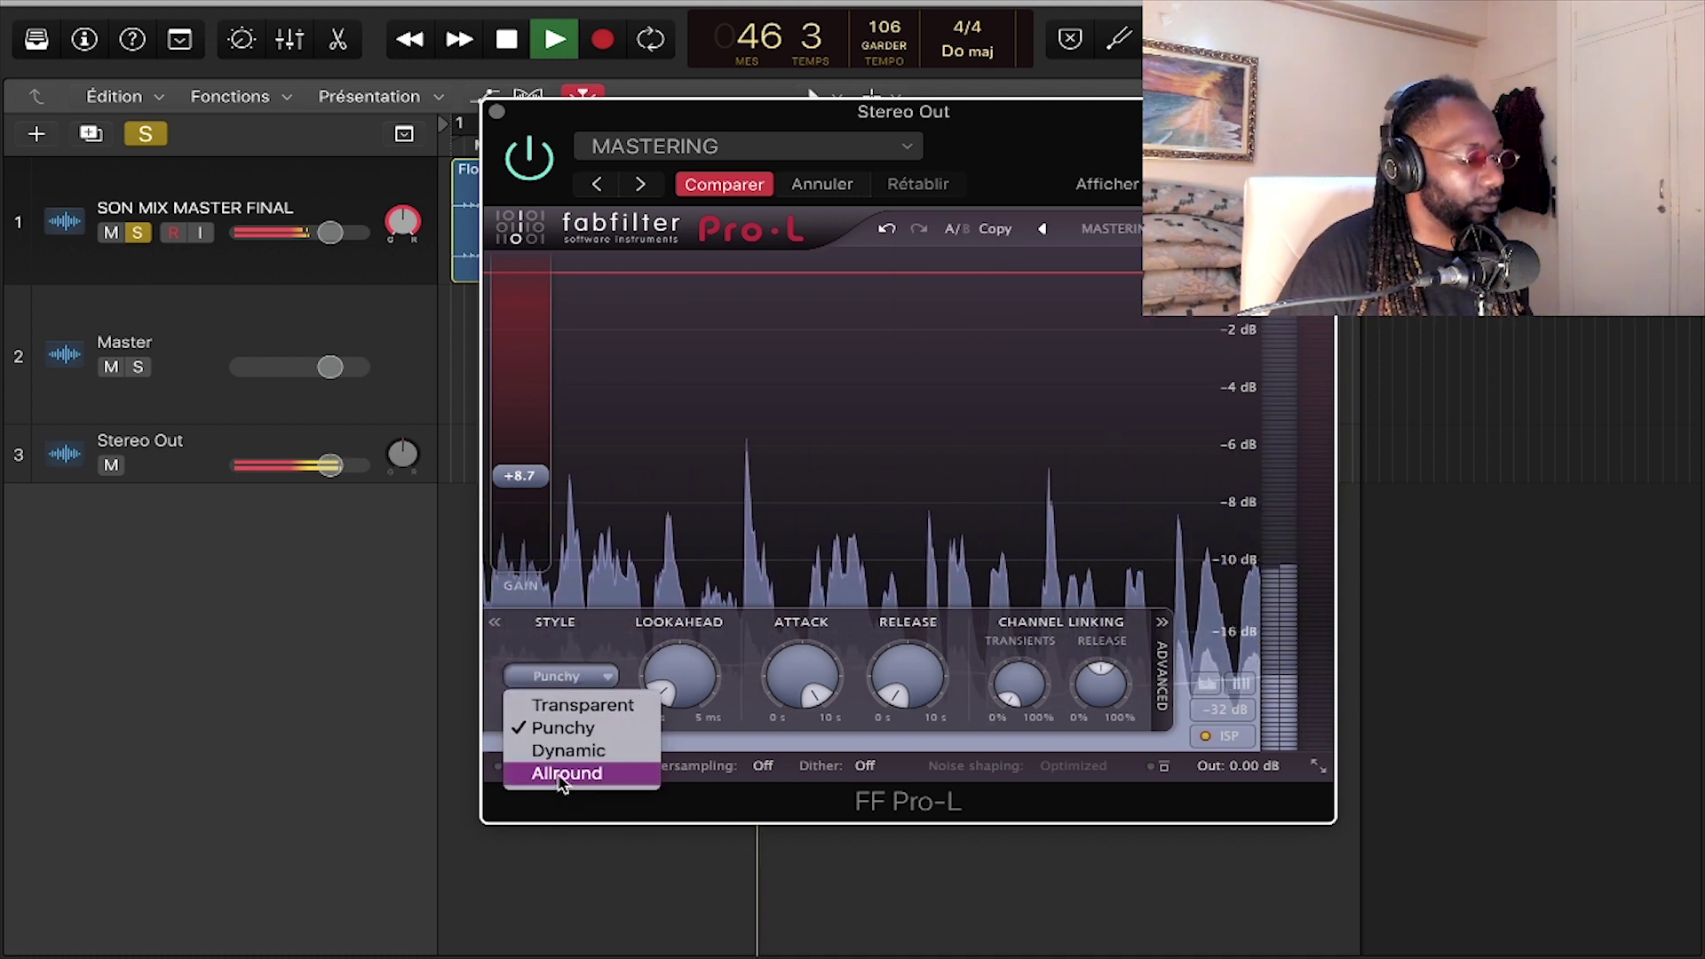
pyautogui.click(563, 775)
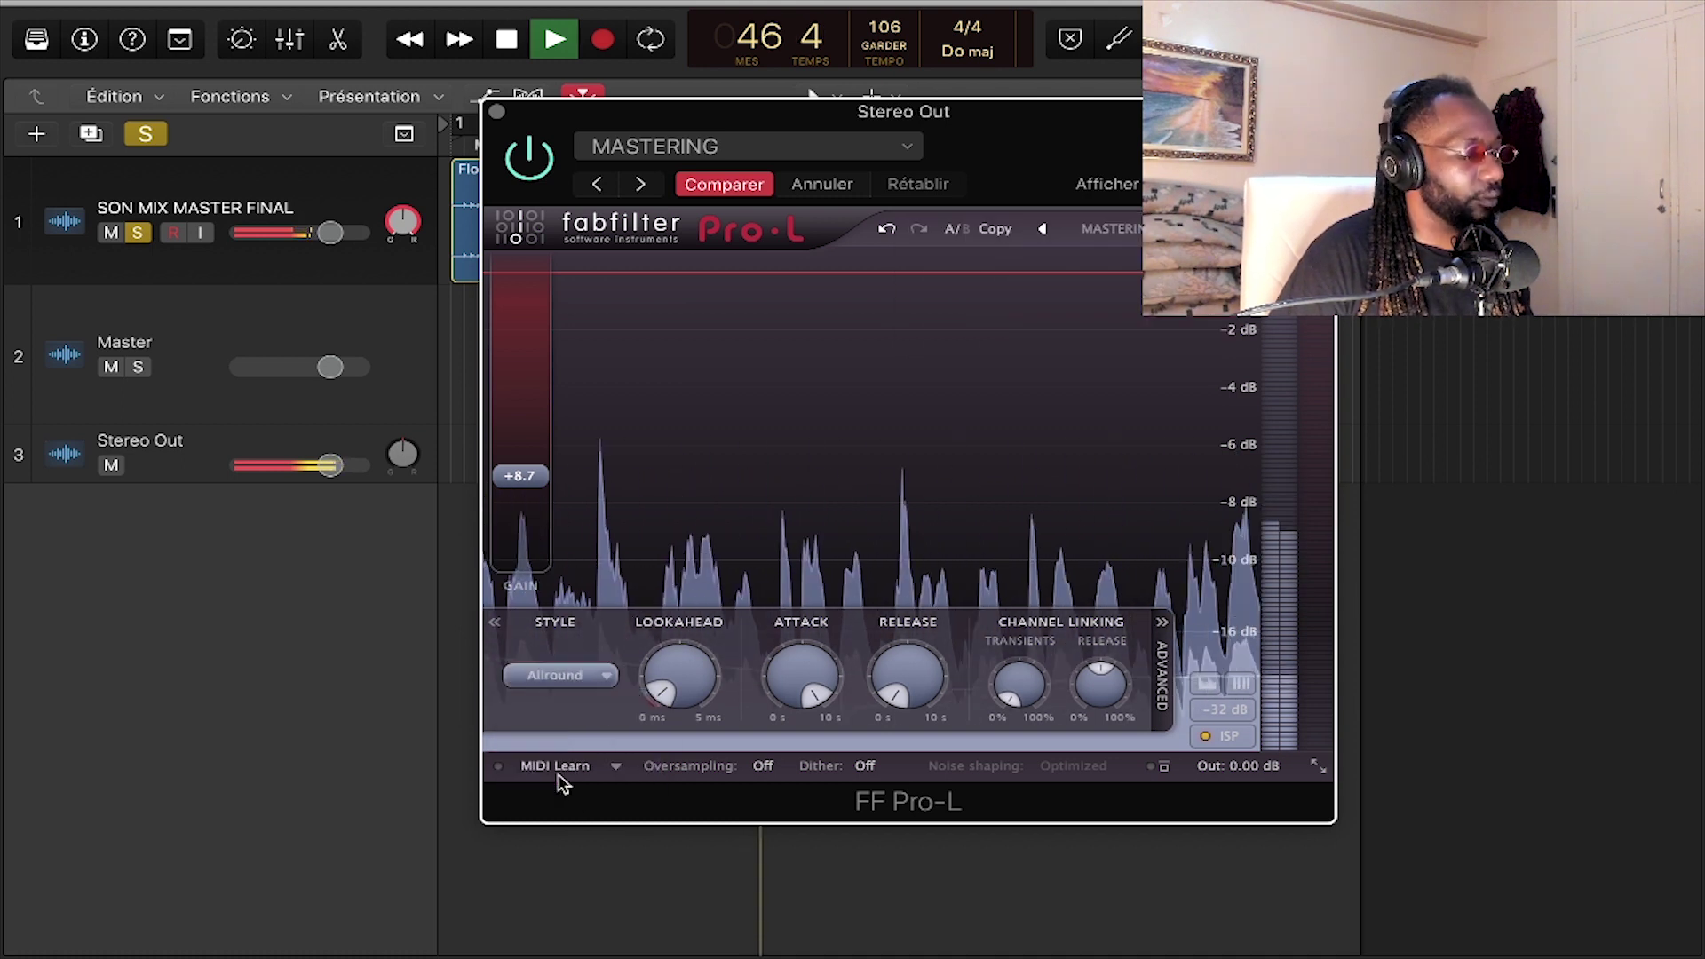
pyautogui.click(563, 677)
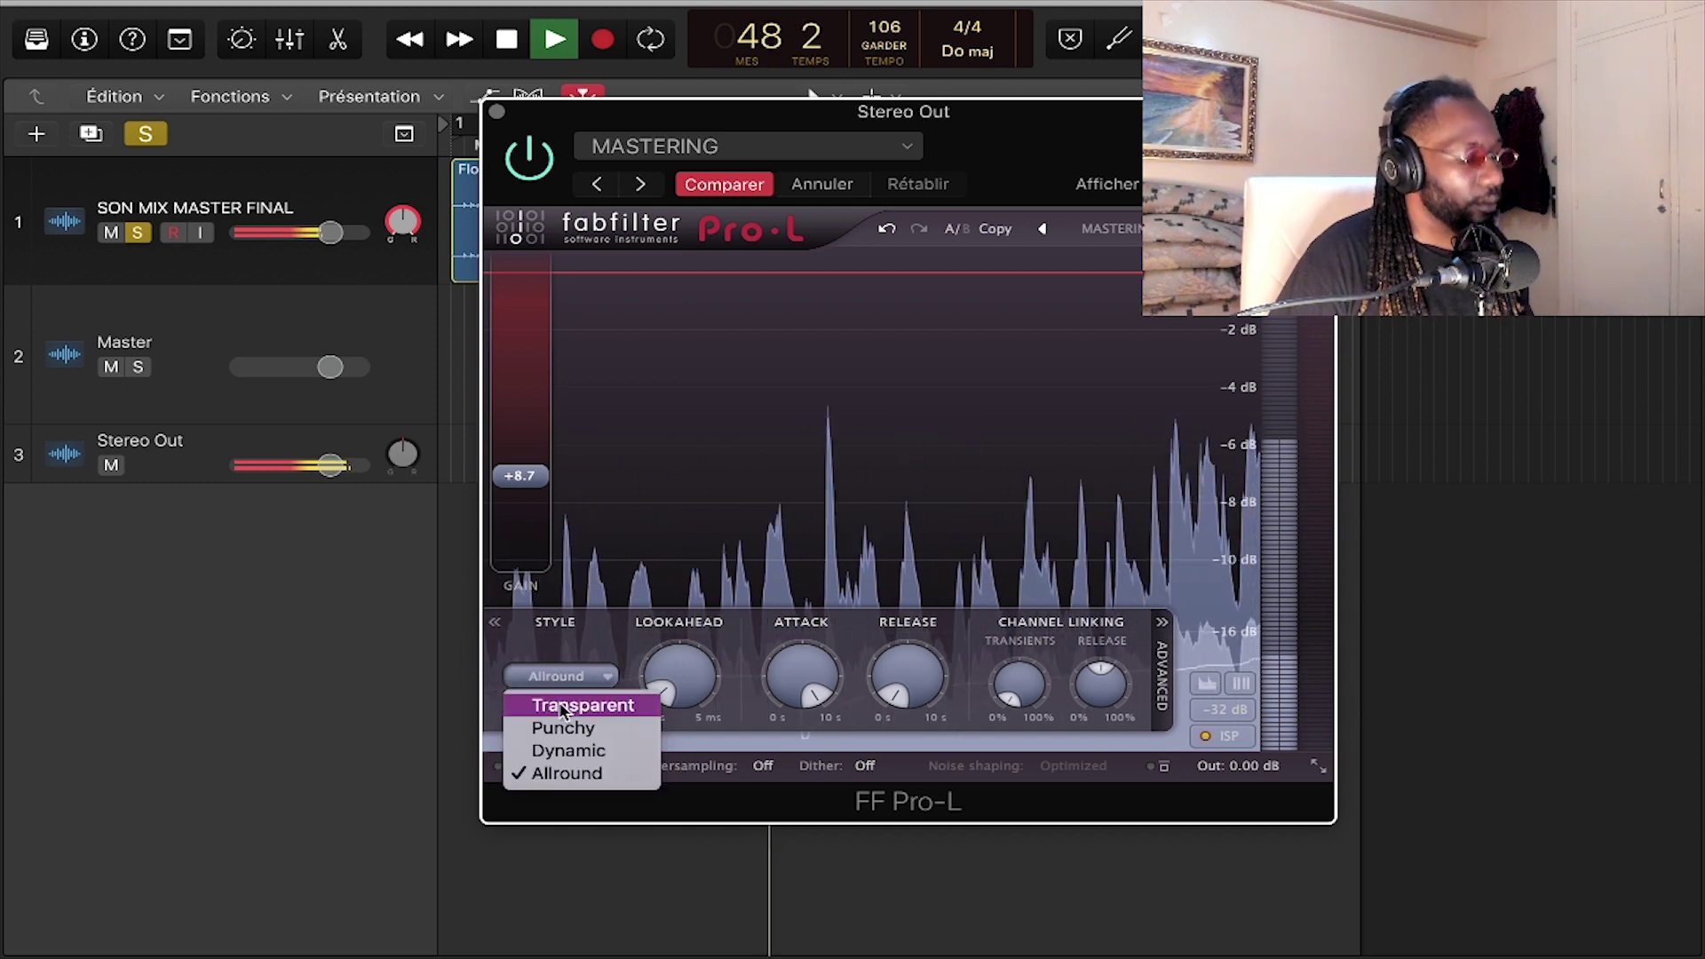